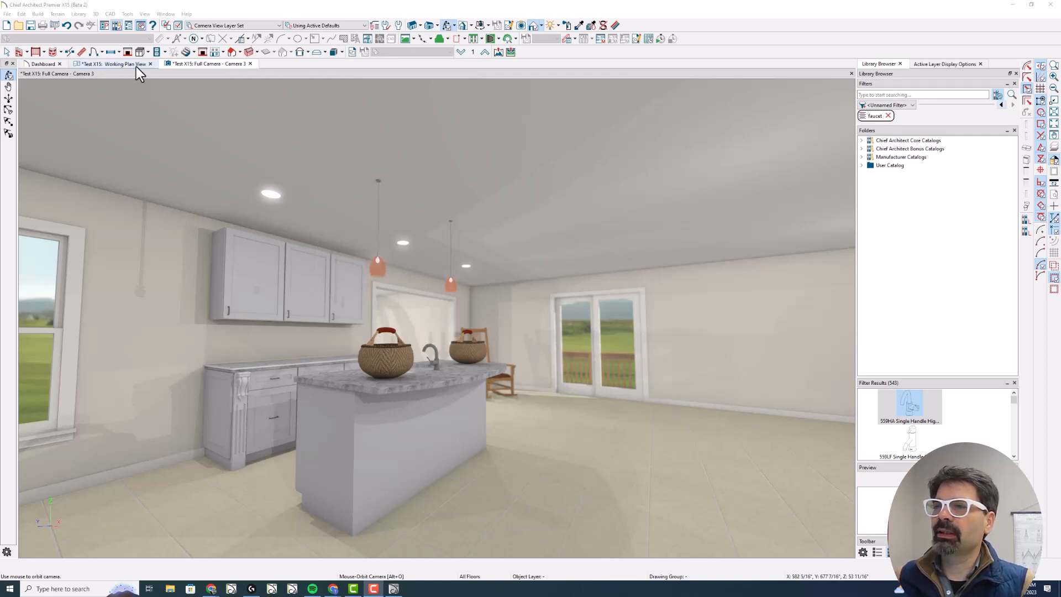
- Close the Full Camera view and move Camera 3 left in the working plan, placing its focal point just left of the kitchen island
{"action": "left_click", "coordinate": [250, 64]}
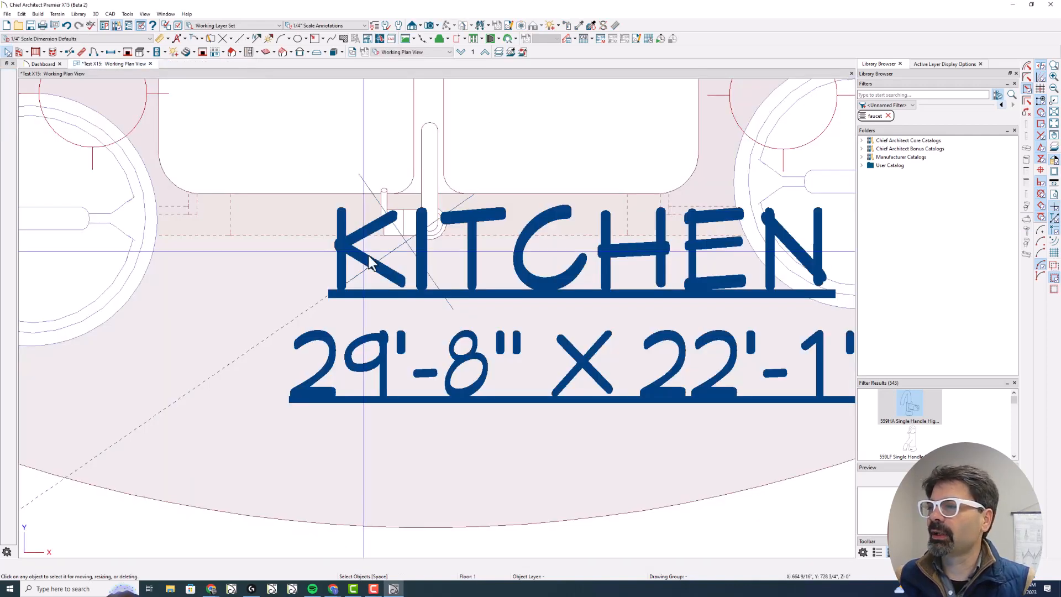
{"action": "scroll", "coordinate": [378, 253], "scroll_direction": "down", "scroll_amount": 5}
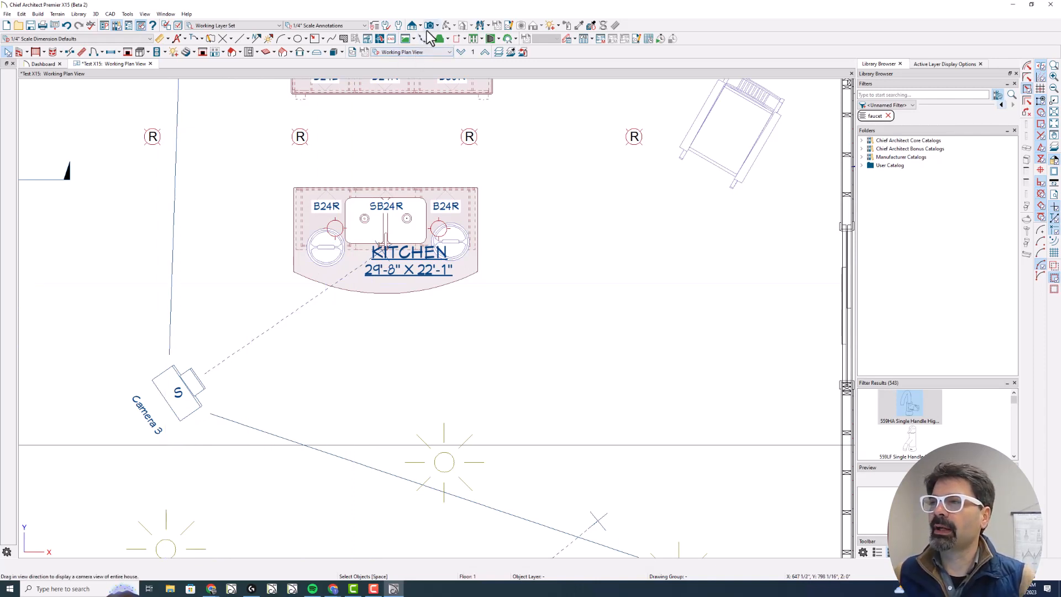
{"action": "scroll", "coordinate": [529, 233], "scroll_direction": "down", "scroll_amount": 1}
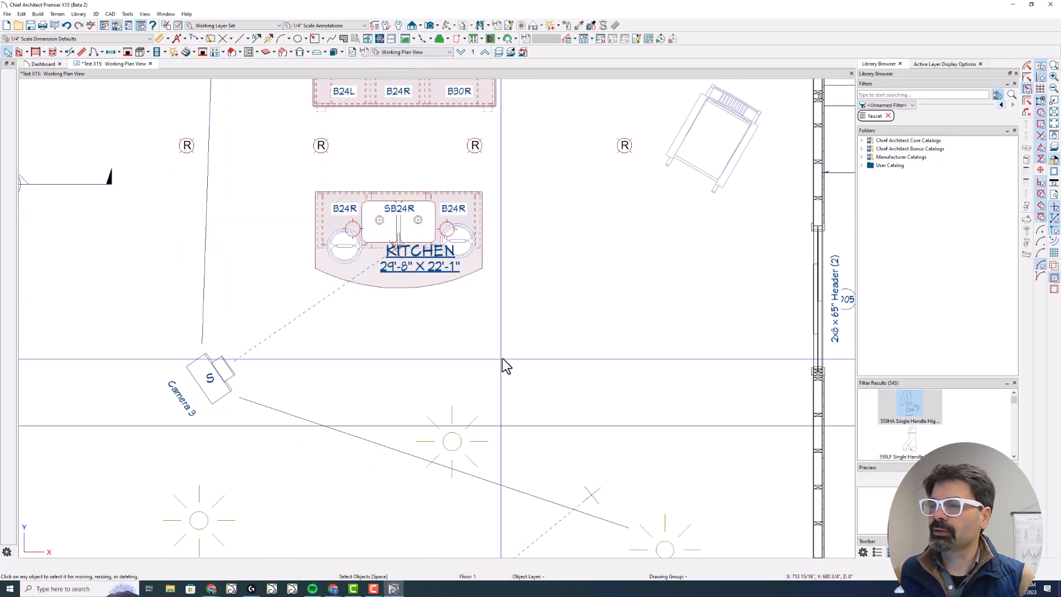
{"action": "scroll", "coordinate": [508, 354], "scroll_direction": "down", "scroll_amount": 1}
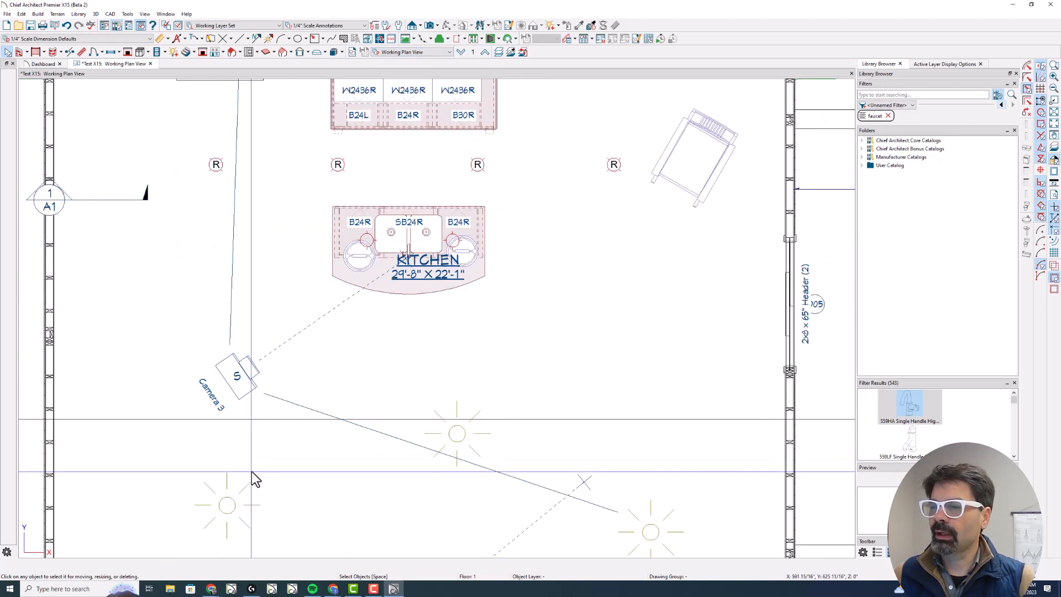
{"action": "left_click", "coordinate": [225, 389]}
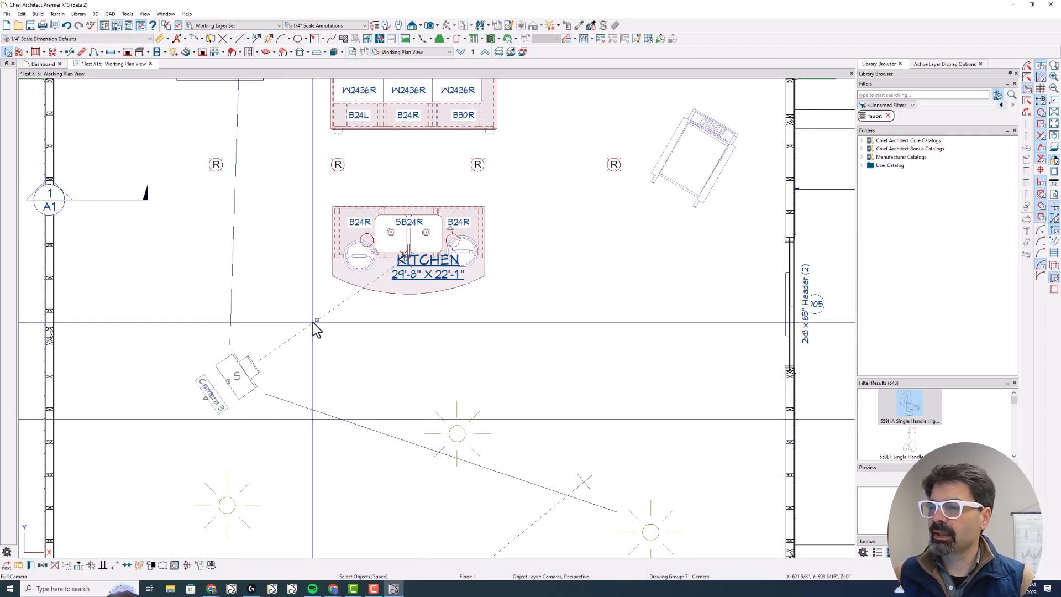
{"action": "left_click_drag", "start_coordinate": [317, 320], "coordinate": [208, 329]}
{"action": "left_click", "coordinate": [272, 421]}
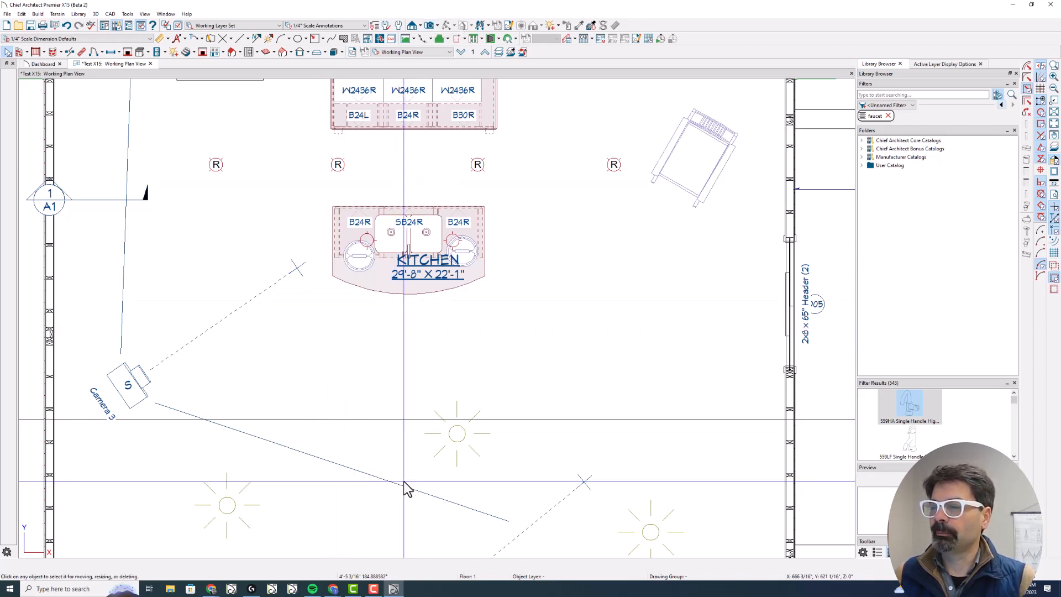
{"action": "mouse_move", "coordinate": [128, 377]}
{"action": "left_mouse_down"}
{"action": "mouse_move", "coordinate": [122, 385]}
{"action": "mouse_move", "coordinate": [296, 269]}
{"action": "mouse_move", "coordinate": [289, 278]}
{"action": "mouse_move", "coordinate": [311, 273]}
{"action": "left_mouse_up"}
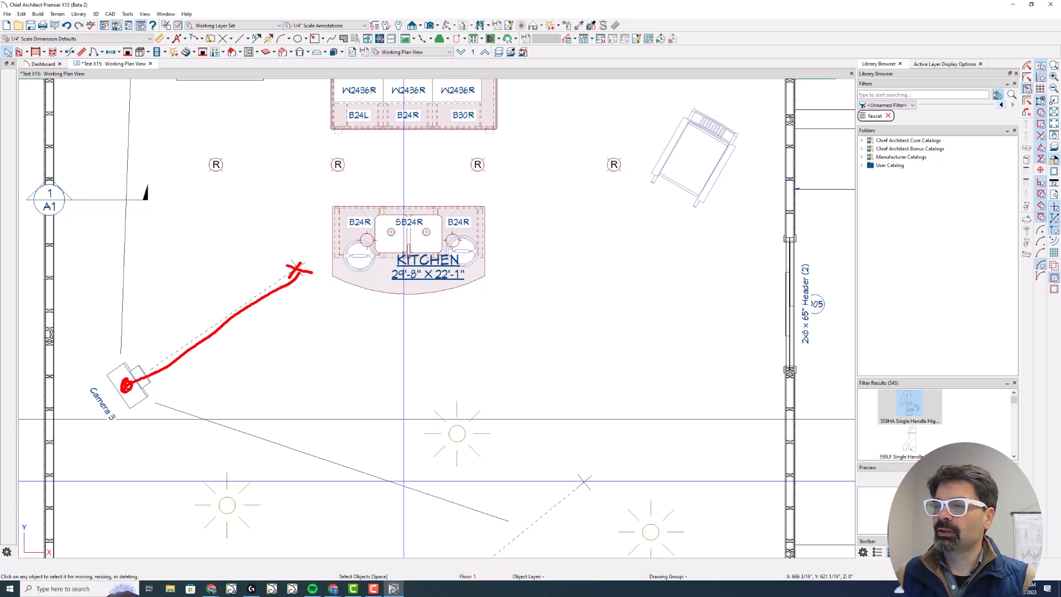
{"action": "mouse_move", "coordinate": [292, 276]}
{"action": "left_mouse_down"}
{"action": "mouse_move", "coordinate": [298, 260]}
{"action": "mouse_move", "coordinate": [304, 268]}
{"action": "left_mouse_up"}
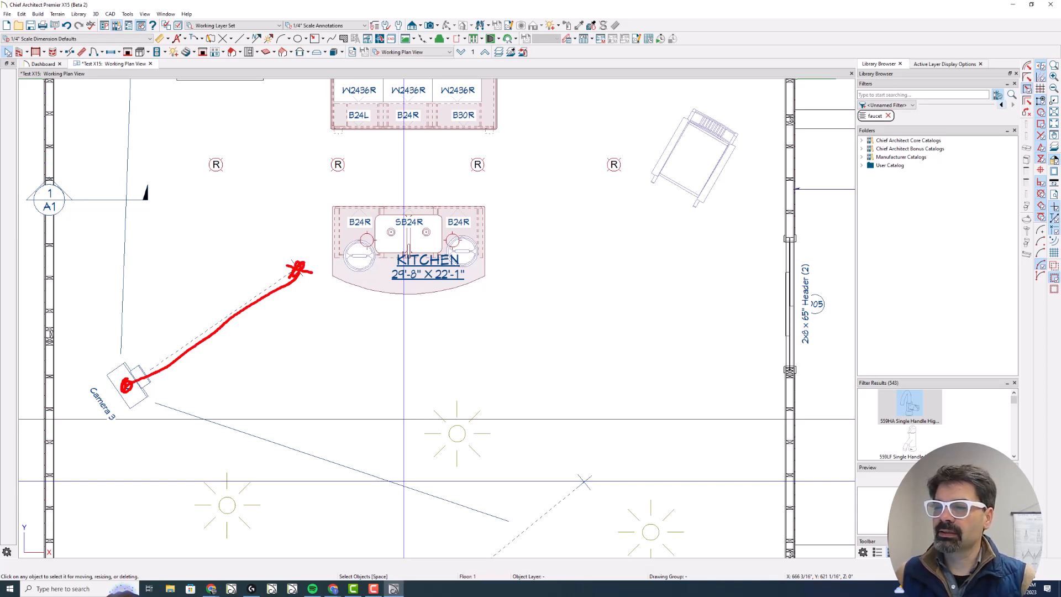
{"action": "key", "text": "Escape"}
- Measure from Camera 3 to its focal point with a temporary CAD line and check the Focus Distance in the camera's specification
{"action": "key", "text": "w"}
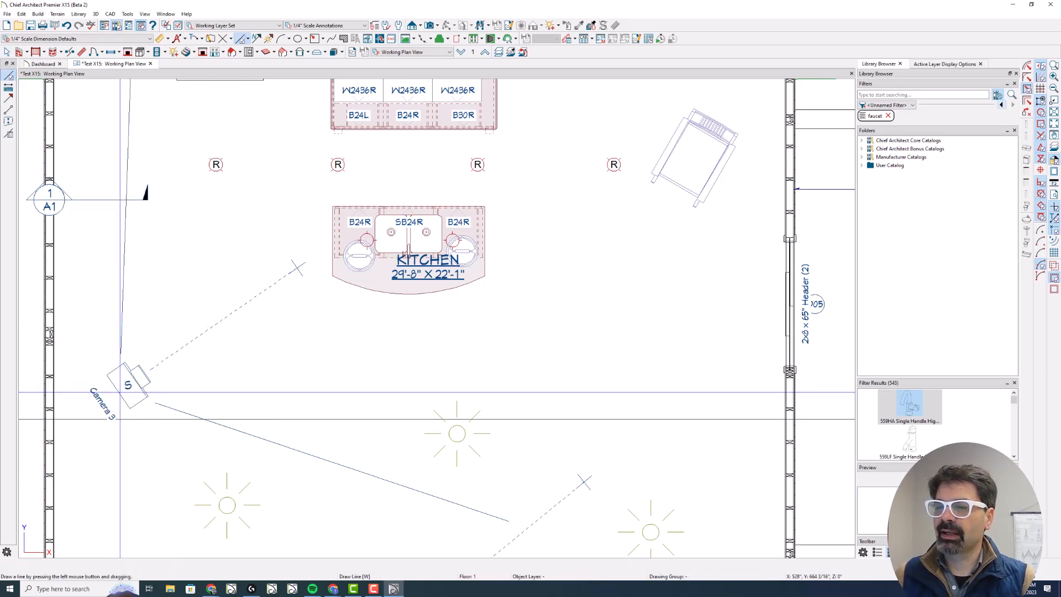
{"action": "left_click_drag", "start_coordinate": [148, 369], "coordinate": [297, 268]}
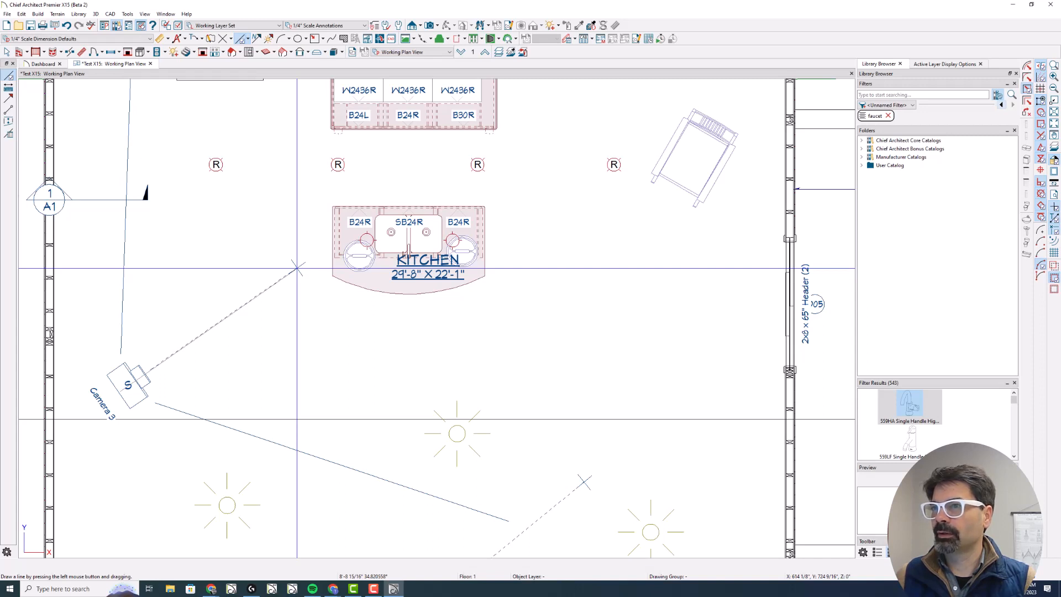
{"action": "key", "text": "space"}
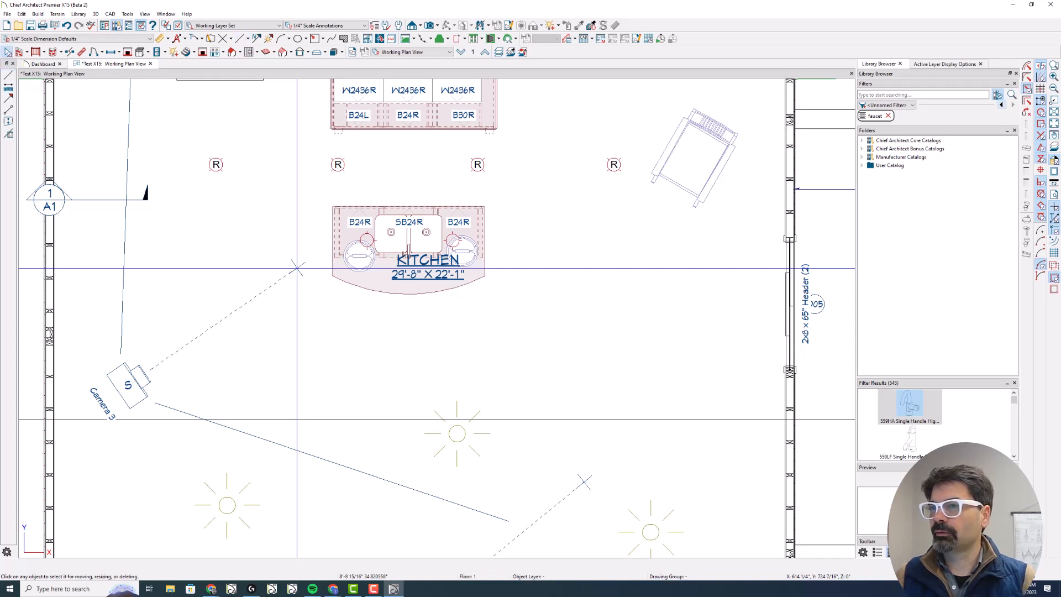
{"action": "double_click", "coordinate": [144, 390]}
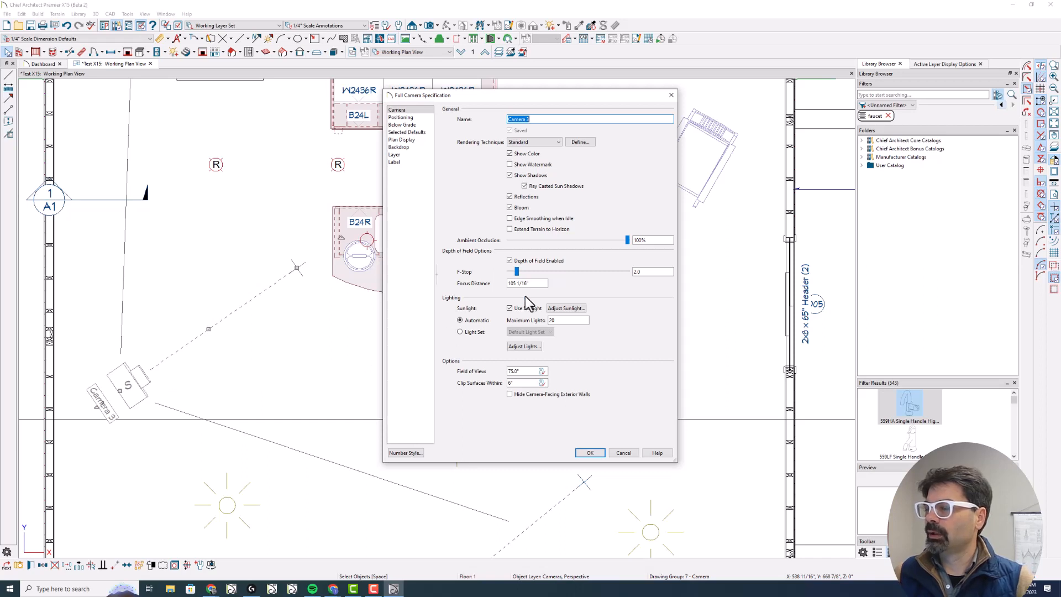
{"action": "key", "text": "Escape"}
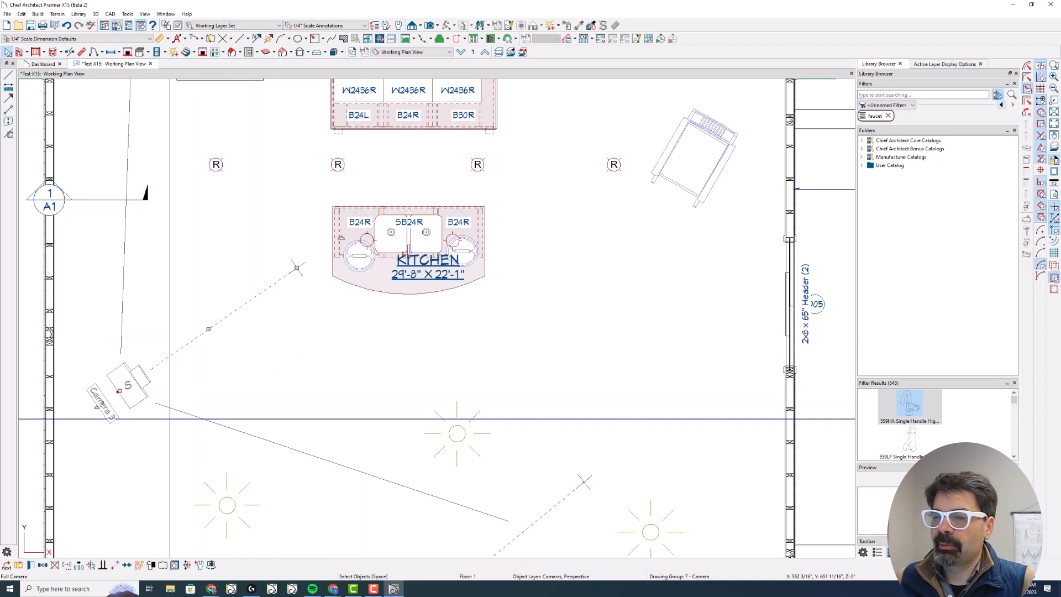
{"action": "left_click_drag", "start_coordinate": [119, 391], "coordinate": [298, 268]}
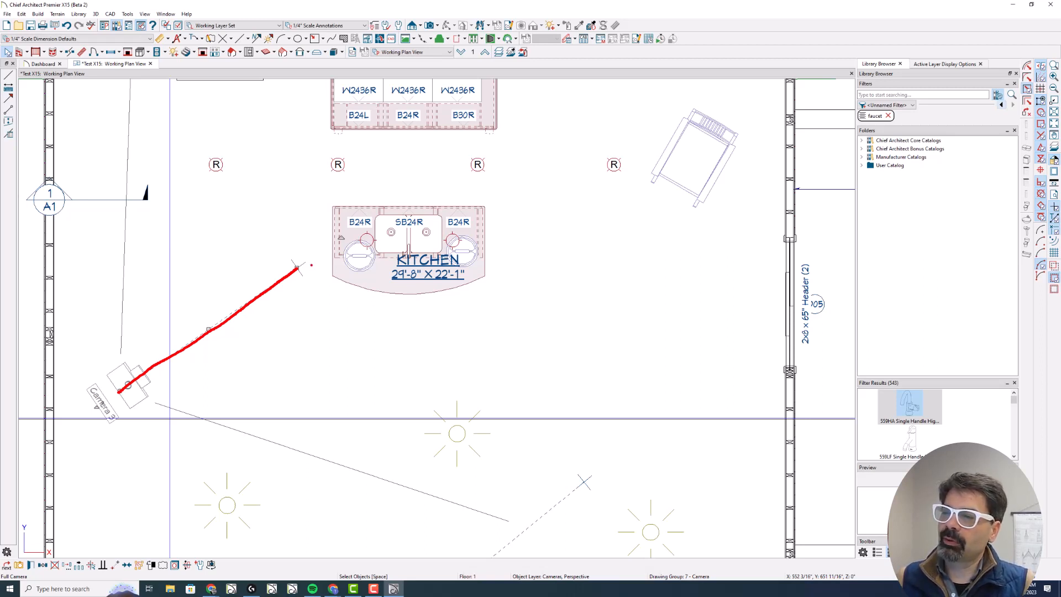
{"action": "mouse_move", "coordinate": [300, 258]}
{"action": "left_mouse_down"}
{"action": "mouse_move", "coordinate": [293, 283]}
{"action": "mouse_move", "coordinate": [314, 276]}
{"action": "left_mouse_up"}
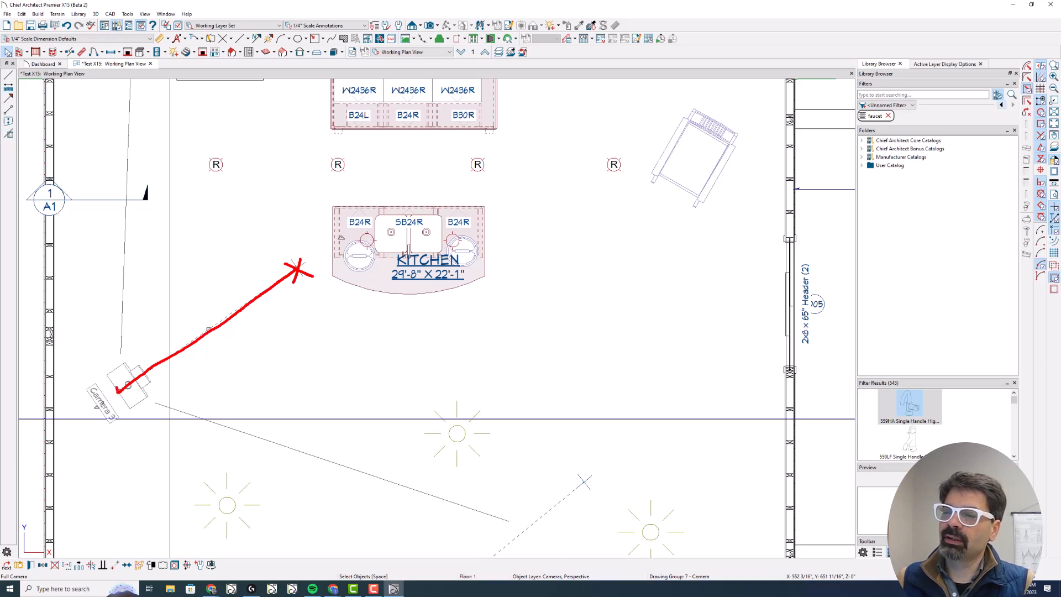
{"action": "mouse_move", "coordinate": [118, 389]}
{"action": "left_mouse_down"}
{"action": "mouse_move", "coordinate": [104, 276]}
{"action": "mouse_move", "coordinate": [115, 224]}
{"action": "left_mouse_up"}
{"action": "mouse_move", "coordinate": [296, 268]}
{"action": "left_mouse_down"}
{"action": "mouse_move", "coordinate": [106, 267]}
{"action": "mouse_move", "coordinate": [116, 278]}
{"action": "mouse_move", "coordinate": [142, 254]}
{"action": "left_mouse_up"}
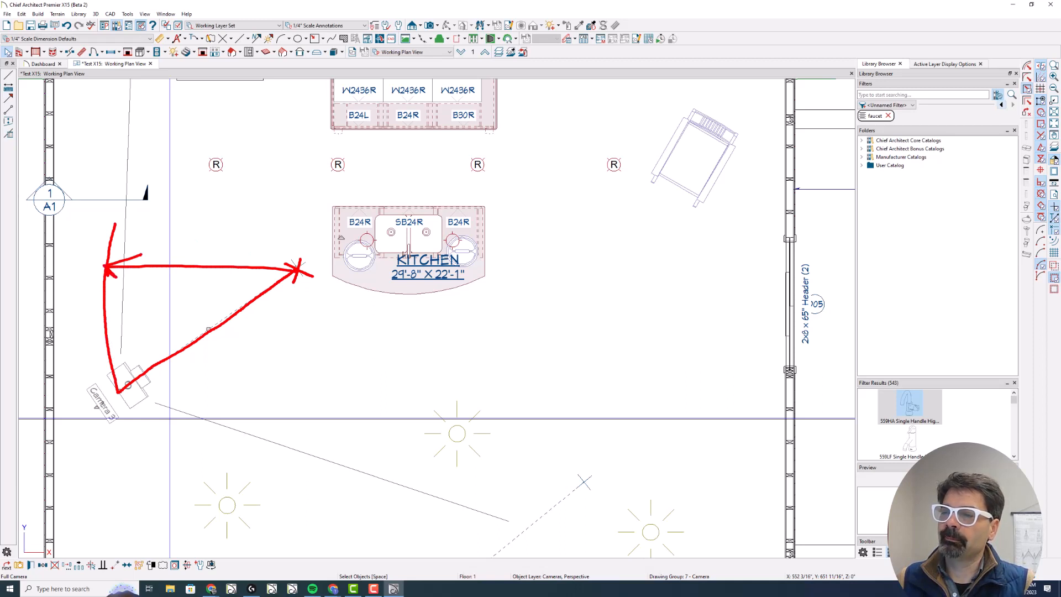
{"action": "mouse_move", "coordinate": [117, 393]}
{"action": "left_mouse_down"}
{"action": "mouse_move", "coordinate": [141, 430]}
{"action": "mouse_move", "coordinate": [231, 444]}
{"action": "left_mouse_up"}
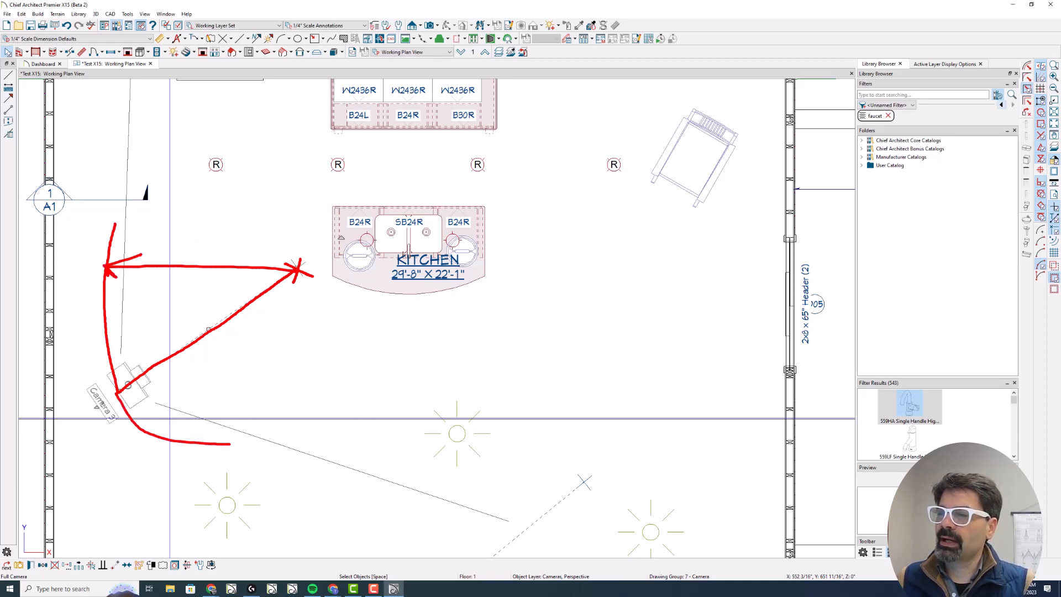
{"action": "mouse_move", "coordinate": [293, 259]}
{"action": "left_mouse_down"}
{"action": "mouse_move", "coordinate": [309, 276]}
{"action": "mouse_move", "coordinate": [301, 263]}
{"action": "left_mouse_up"}
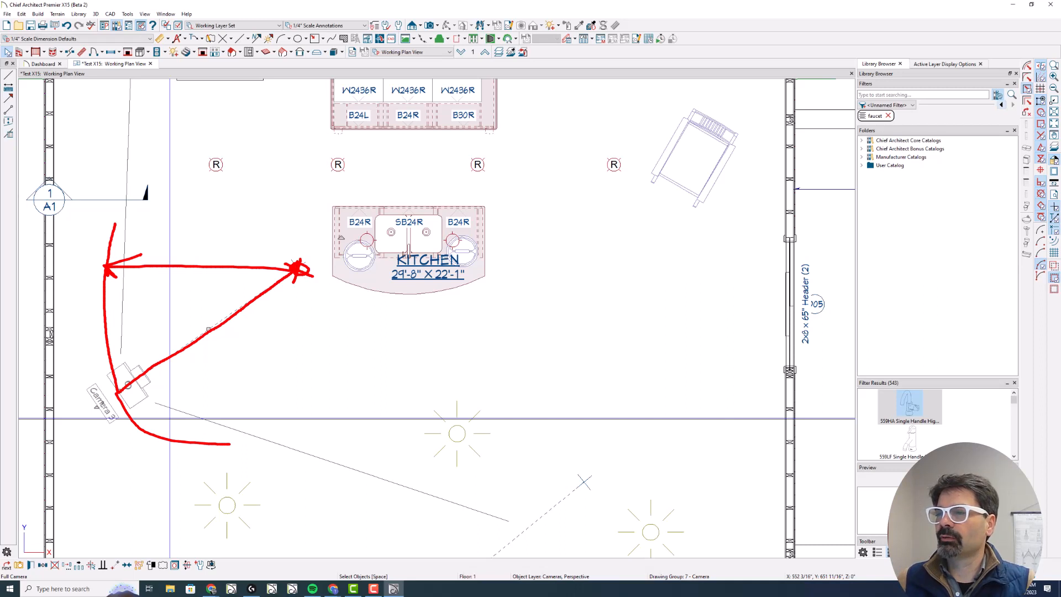
{"action": "mouse_move", "coordinate": [295, 245]}
{"action": "left_mouse_down"}
{"action": "mouse_move", "coordinate": [286, 252]}
{"action": "mouse_move", "coordinate": [332, 265]}
{"action": "mouse_move", "coordinate": [291, 246]}
{"action": "left_mouse_up"}
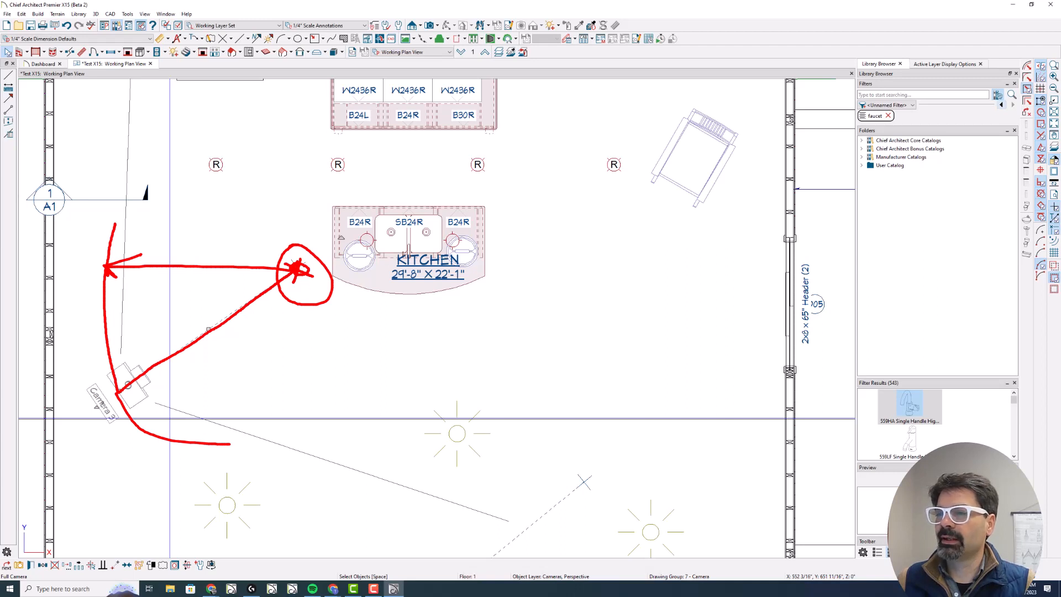
{"action": "left_click_drag", "start_coordinate": [305, 273], "coordinate": [339, 313]}
{"action": "left_click_drag", "start_coordinate": [112, 392], "coordinate": [145, 444]}
{"action": "key", "text": "e"}
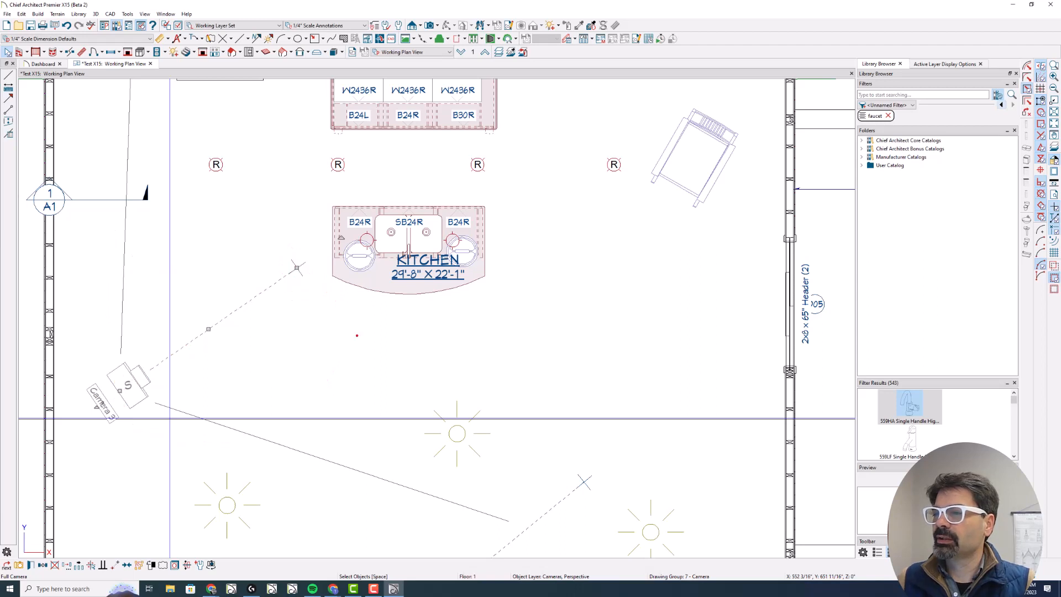
{"action": "mouse_move", "coordinate": [304, 262]}
{"action": "left_mouse_down"}
{"action": "mouse_move", "coordinate": [281, 276]}
{"action": "mouse_move", "coordinate": [357, 254]}
{"action": "left_mouse_up"}
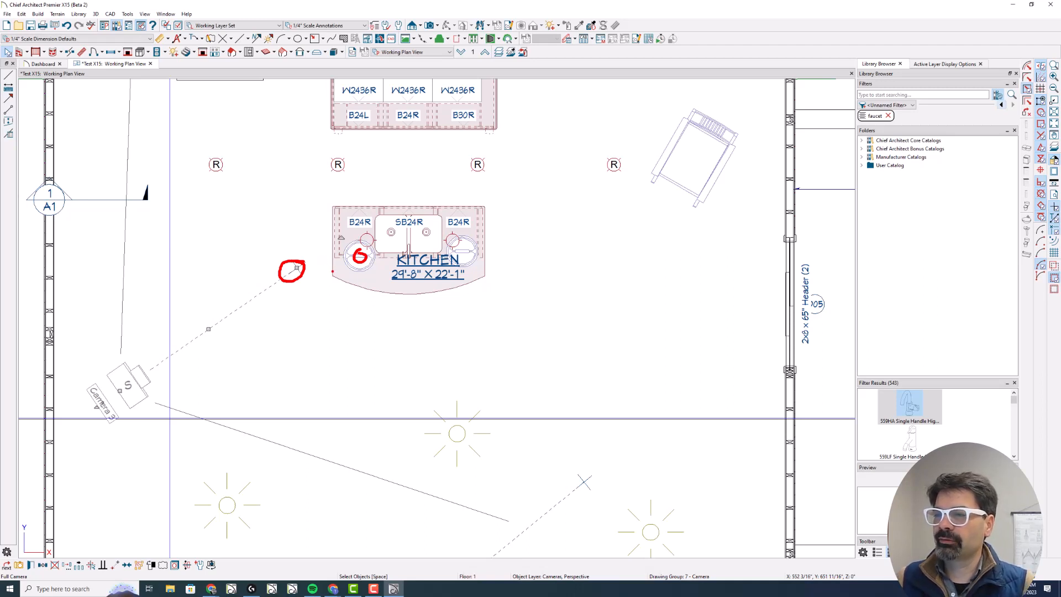
{"action": "left_click_drag", "start_coordinate": [155, 293], "coordinate": [366, 254]}
{"action": "left_click_drag", "start_coordinate": [449, 213], "coordinate": [479, 292]}
{"action": "left_click_drag", "start_coordinate": [501, 215], "coordinate": [535, 274]}
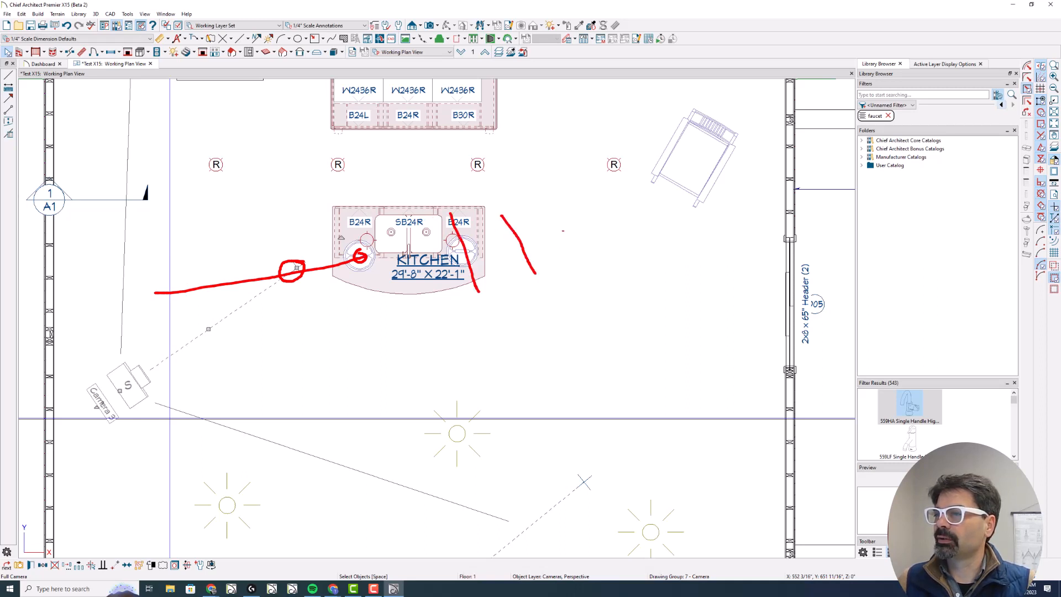
{"action": "left_click_drag", "start_coordinate": [546, 183], "coordinate": [644, 322]}
{"action": "left_click_drag", "start_coordinate": [628, 158], "coordinate": [728, 326]}
{"action": "left_click_drag", "start_coordinate": [652, 121], "coordinate": [812, 313]}
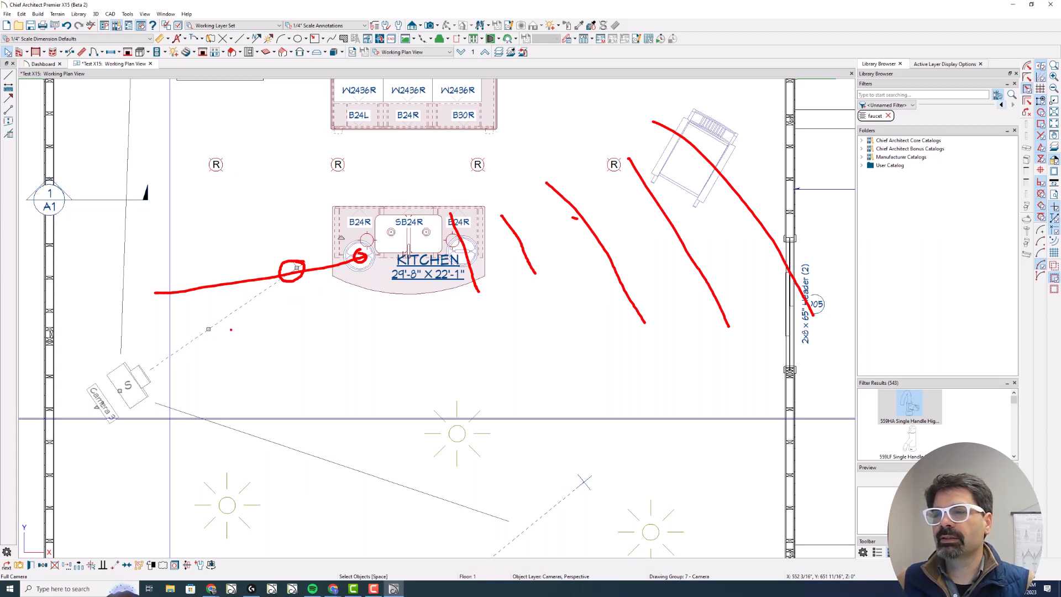
{"action": "left_click_drag", "start_coordinate": [110, 371], "coordinate": [133, 407]}
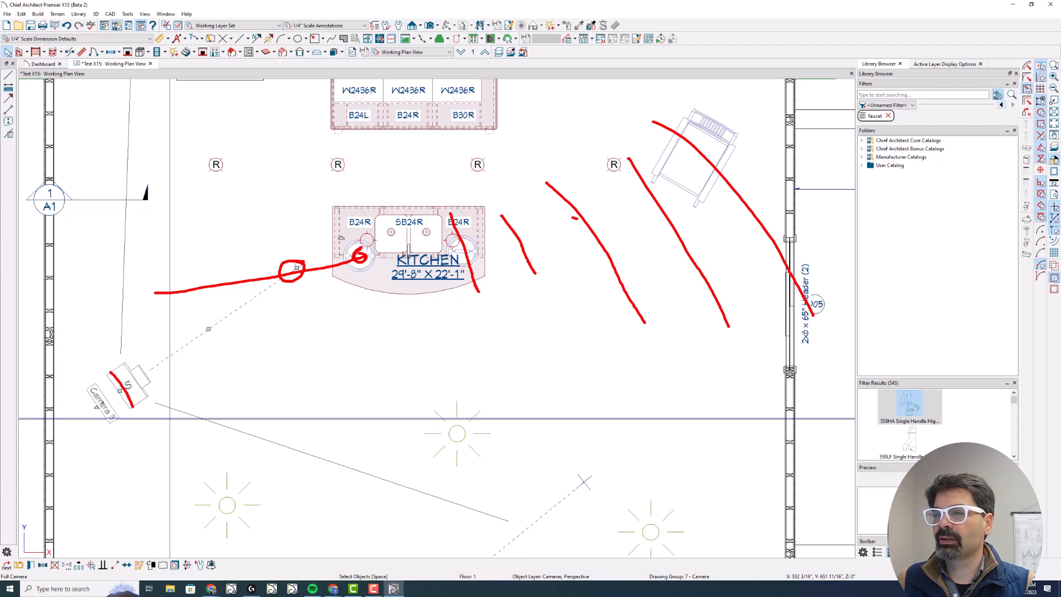
{"action": "left_click_drag", "start_coordinate": [280, 254], "coordinate": [318, 301]}
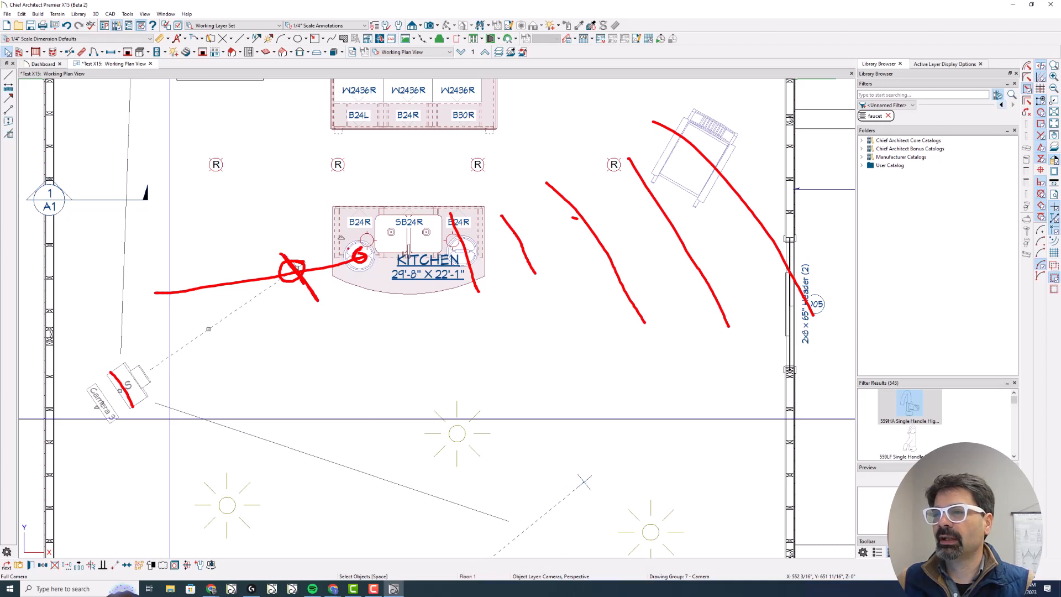
{"action": "mouse_move", "coordinate": [354, 244]}
{"action": "left_mouse_down"}
{"action": "mouse_move", "coordinate": [373, 279]}
{"action": "mouse_move", "coordinate": [346, 237]}
{"action": "mouse_move", "coordinate": [380, 291]}
{"action": "left_mouse_up"}
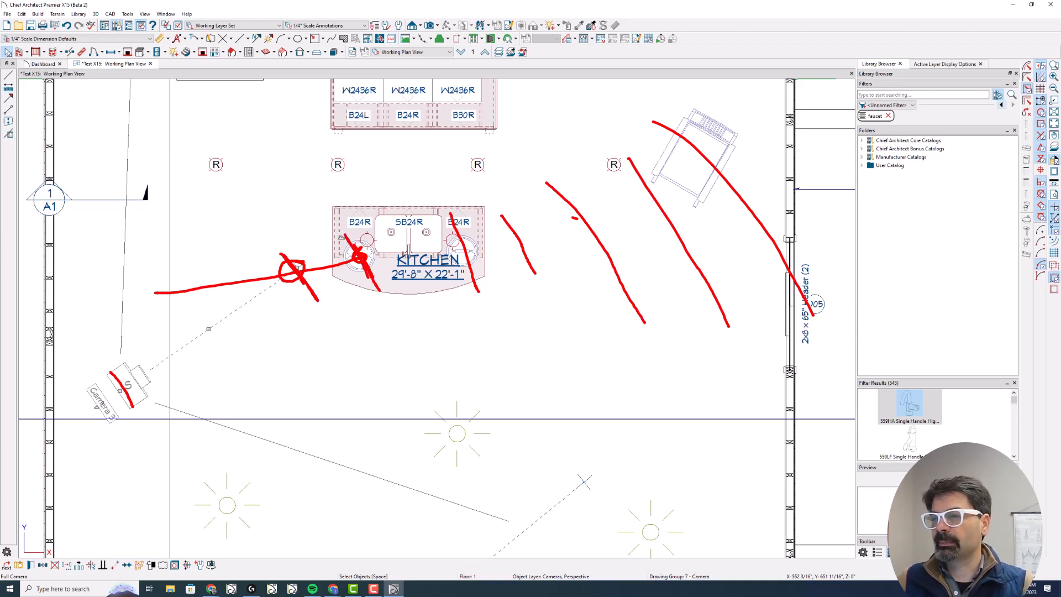
{"action": "mouse_move", "coordinate": [345, 239]}
{"action": "left_mouse_down"}
{"action": "mouse_move", "coordinate": [369, 255]}
{"action": "mouse_move", "coordinate": [356, 270]}
{"action": "left_mouse_up"}
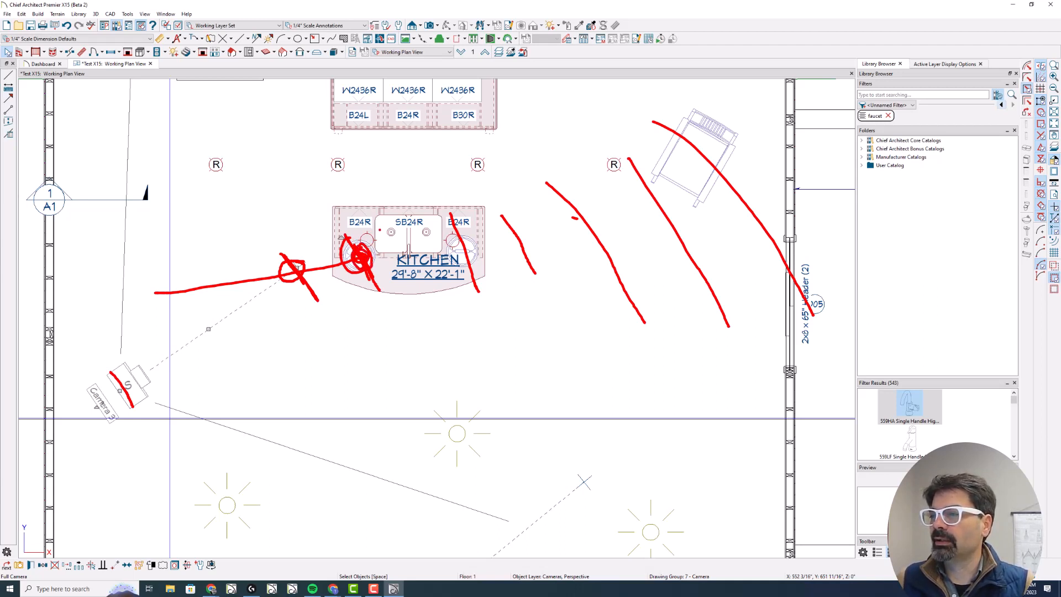
{"action": "key", "text": "e"}
{"action": "left_click_drag", "start_coordinate": [350, 236], "coordinate": [369, 282]}
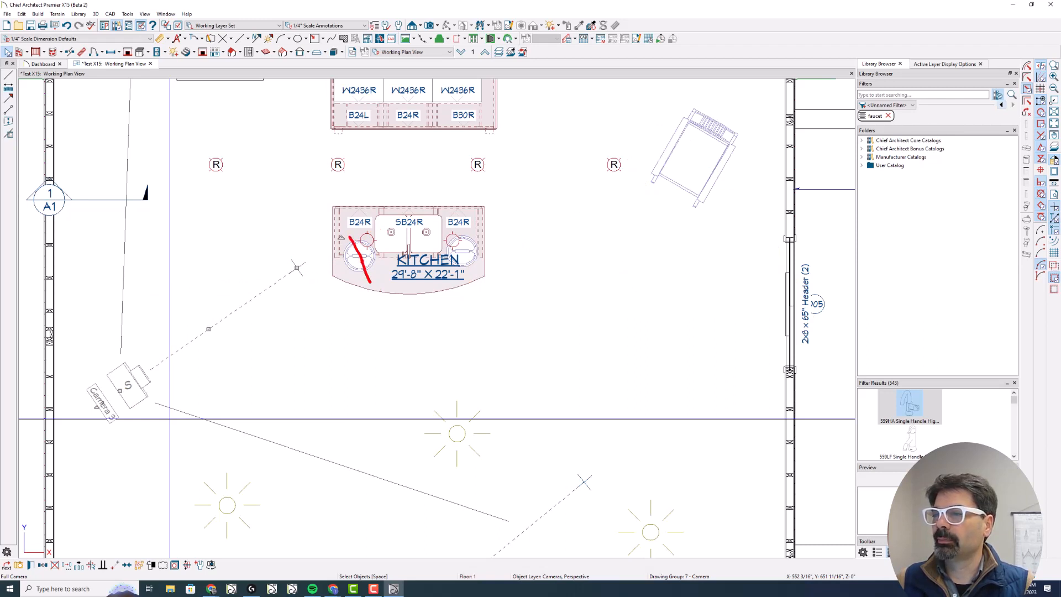
{"action": "left_click_drag", "start_coordinate": [360, 255], "coordinate": [124, 370]}
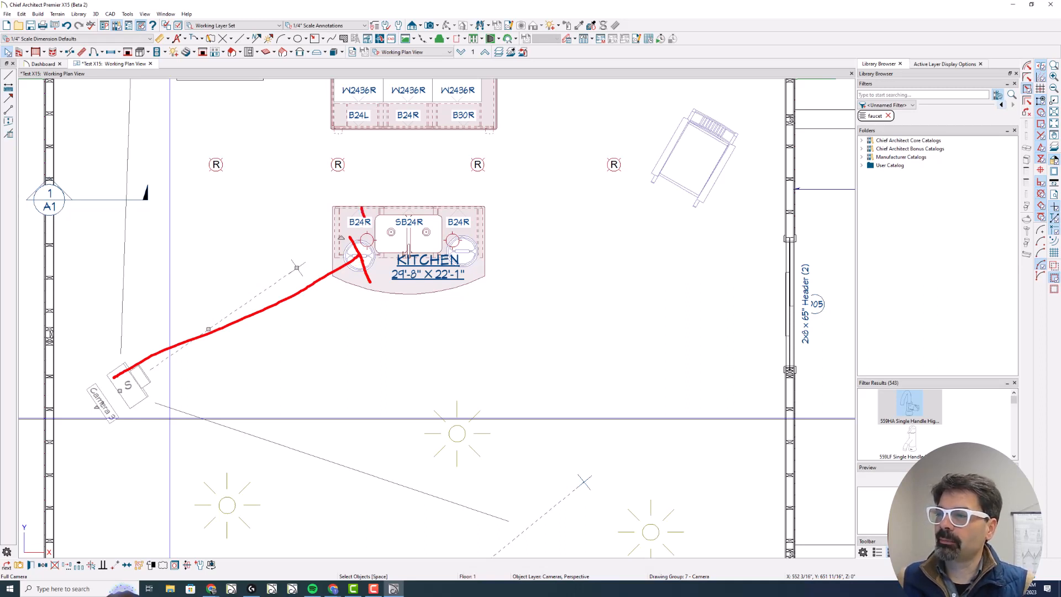
{"action": "left_click_drag", "start_coordinate": [364, 215], "coordinate": [406, 302]}
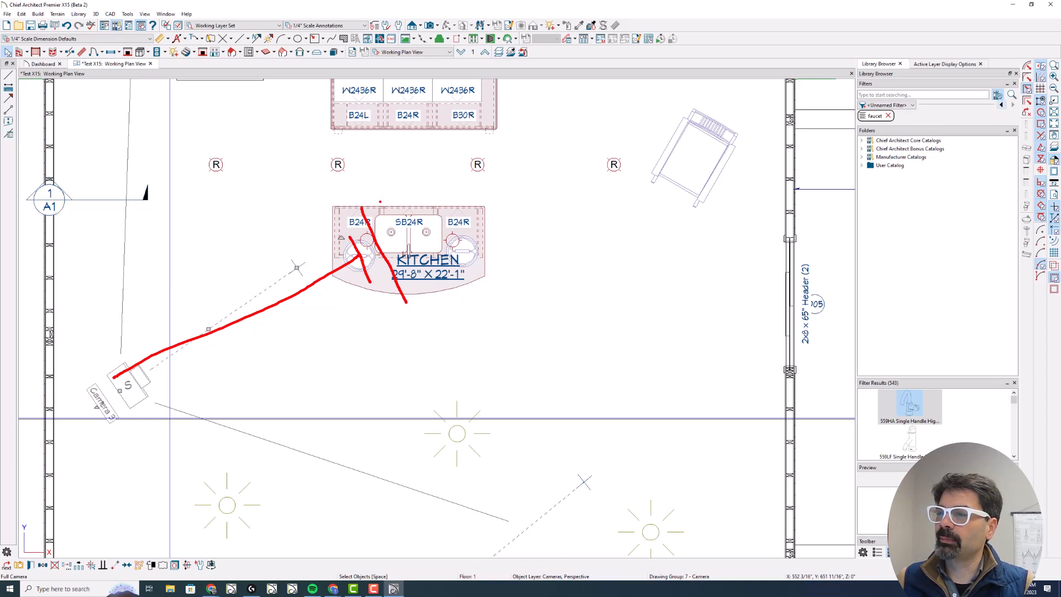
{"action": "left_click_drag", "start_coordinate": [309, 229], "coordinate": [353, 319]}
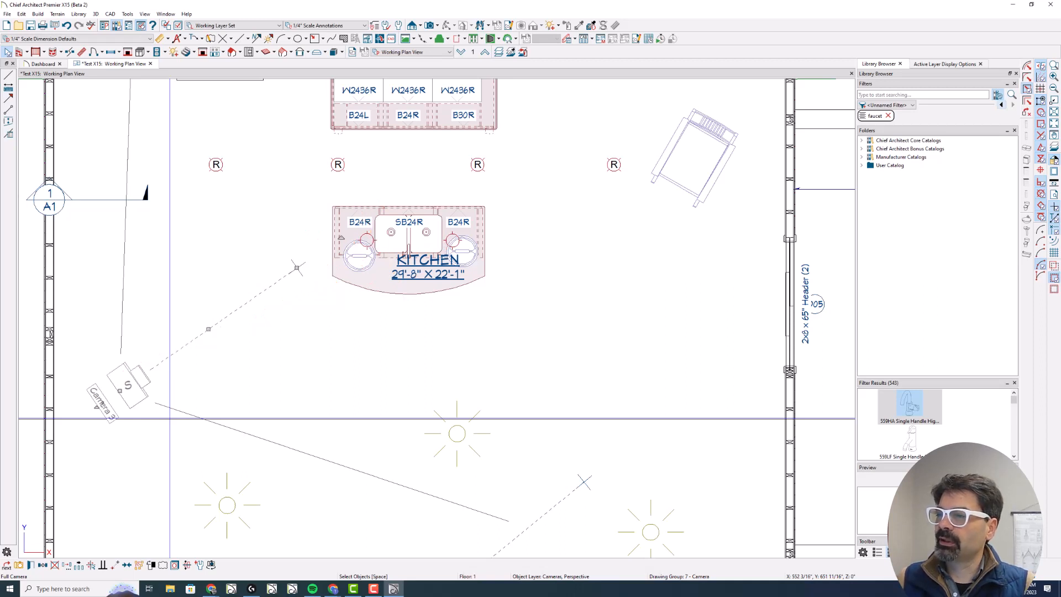
{"action": "mouse_move", "coordinate": [293, 256]}
{"action": "left_mouse_down"}
{"action": "mouse_move", "coordinate": [294, 295]}
{"action": "mouse_move", "coordinate": [298, 258]}
{"action": "left_mouse_up"}
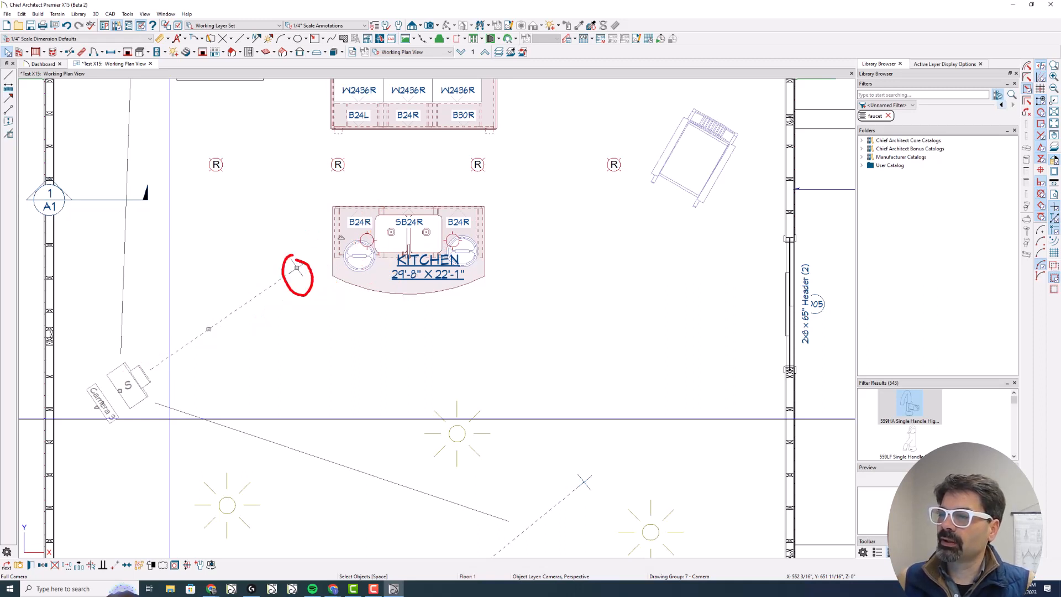
{"action": "left_click_drag", "start_coordinate": [461, 238], "coordinate": [484, 283]}
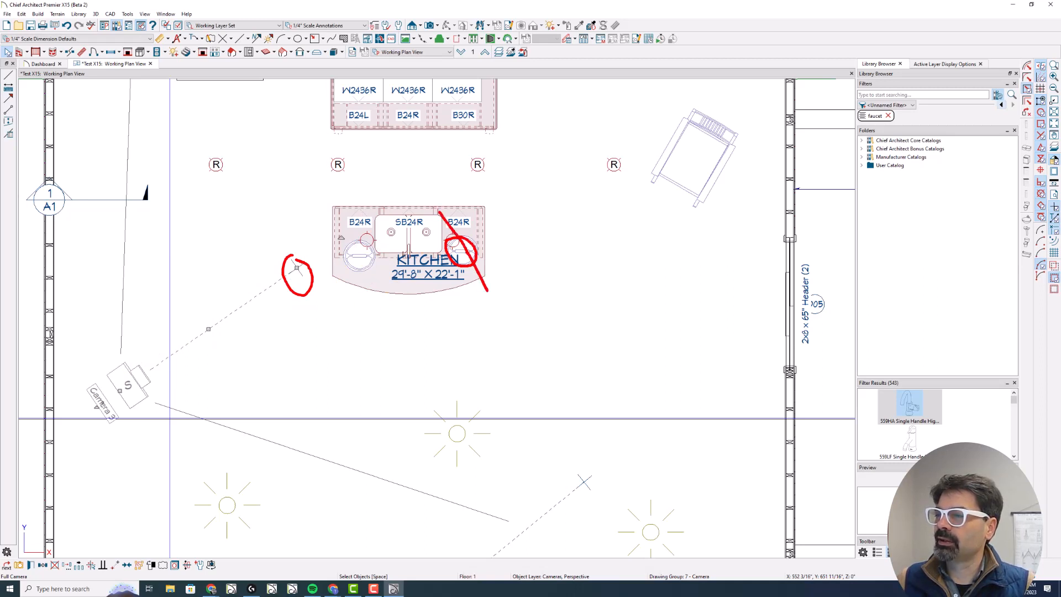
{"action": "left_click_drag", "start_coordinate": [473, 252], "coordinate": [133, 381]}
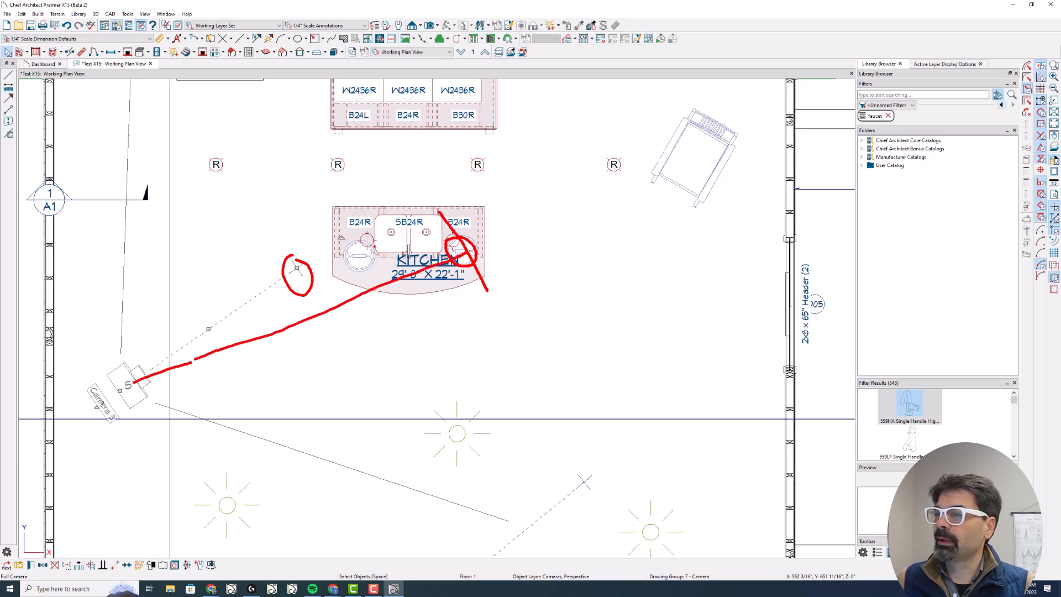
{"action": "left_click_drag", "start_coordinate": [386, 216], "coordinate": [449, 324]}
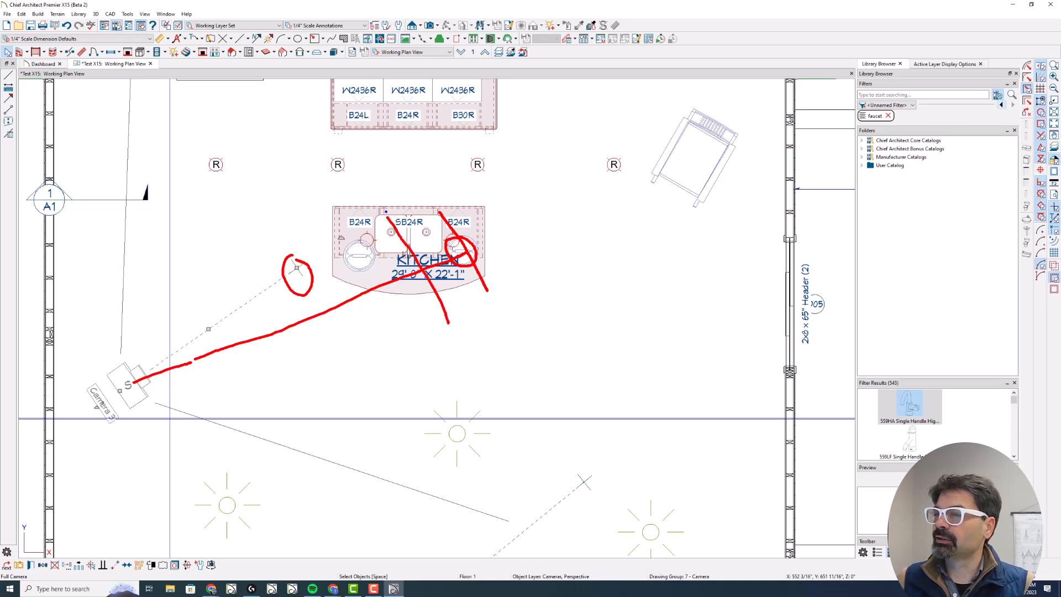
{"action": "left_click_drag", "start_coordinate": [386, 212], "coordinate": [454, 331]}
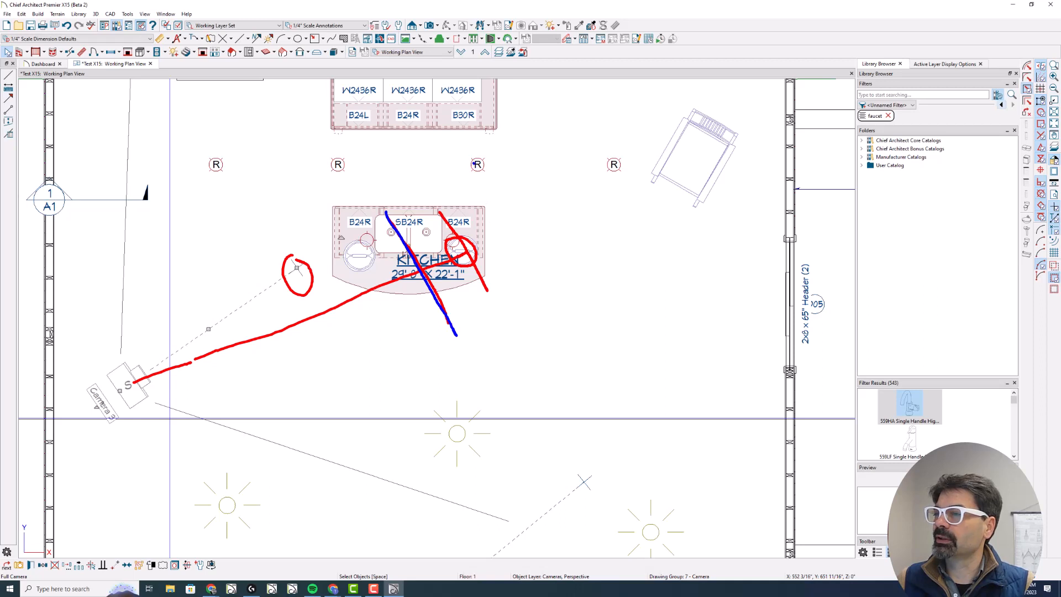
{"action": "left_click_drag", "start_coordinate": [474, 164], "coordinate": [561, 310]}
{"action": "mouse_move", "coordinate": [553, 236]}
{"action": "left_mouse_down"}
{"action": "mouse_move", "coordinate": [639, 205]}
{"action": "mouse_move", "coordinate": [618, 196]}
{"action": "left_mouse_up"}
{"action": "mouse_move", "coordinate": [399, 291]}
{"action": "left_mouse_down"}
{"action": "mouse_move", "coordinate": [343, 326]}
{"action": "mouse_move", "coordinate": [348, 339]}
{"action": "left_mouse_up"}
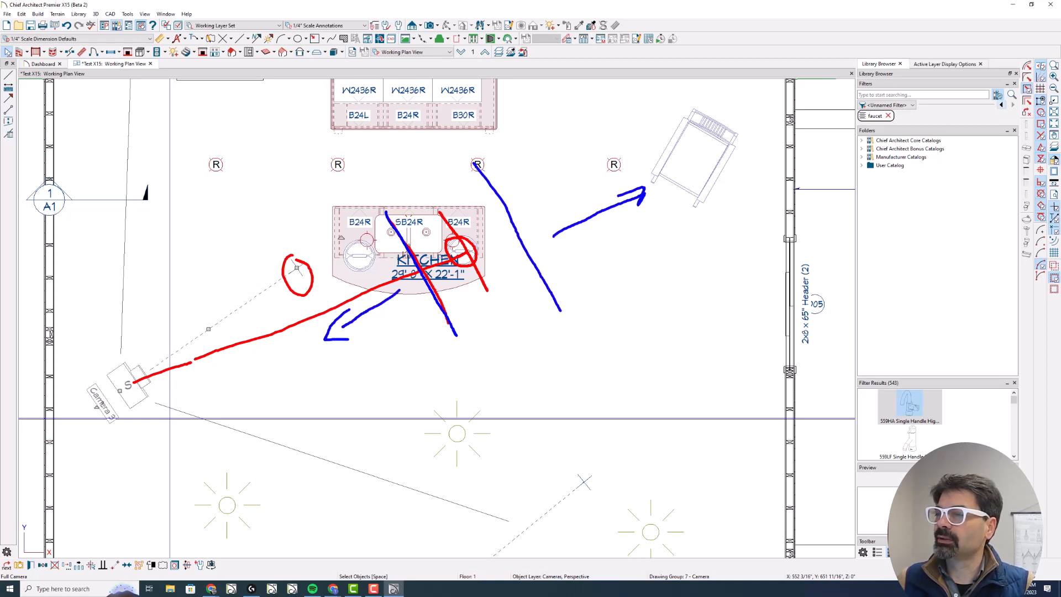
{"action": "mouse_move", "coordinate": [360, 239]}
{"action": "left_mouse_down"}
{"action": "mouse_move", "coordinate": [364, 253]}
{"action": "mouse_move", "coordinate": [358, 242]}
{"action": "left_mouse_up"}
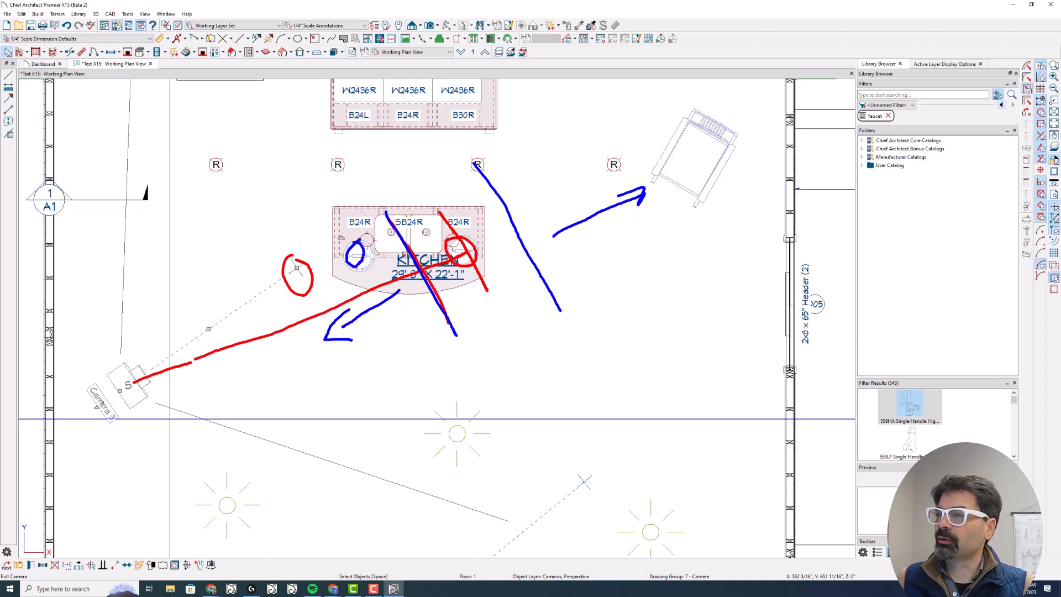
{"action": "mouse_move", "coordinate": [663, 123]}
{"action": "left_mouse_down"}
{"action": "mouse_move", "coordinate": [669, 192]}
{"action": "mouse_move", "coordinate": [688, 125]}
{"action": "left_mouse_up"}
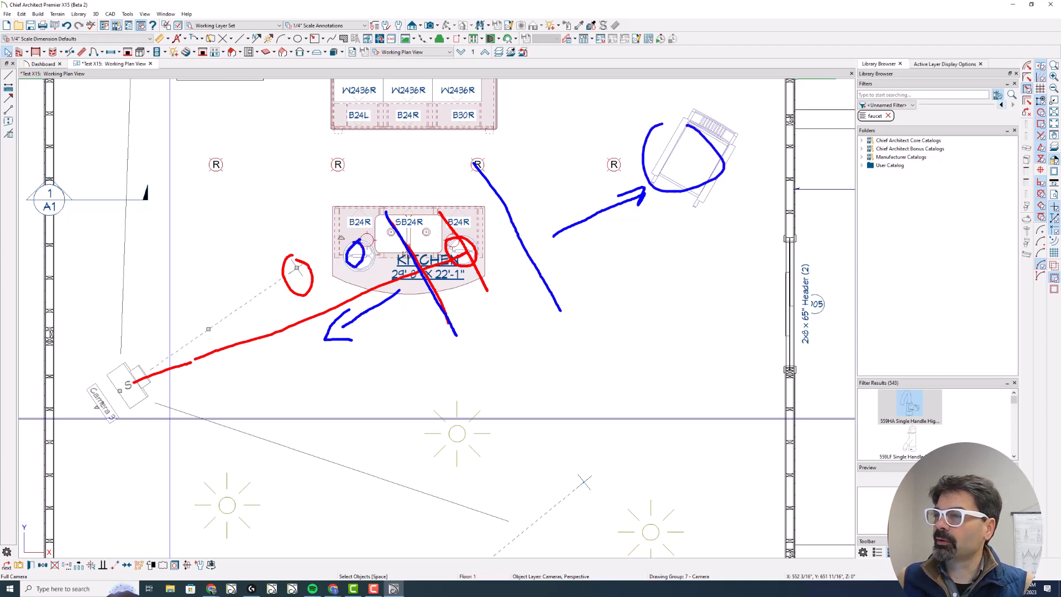
{"action": "key", "text": "Escape"}
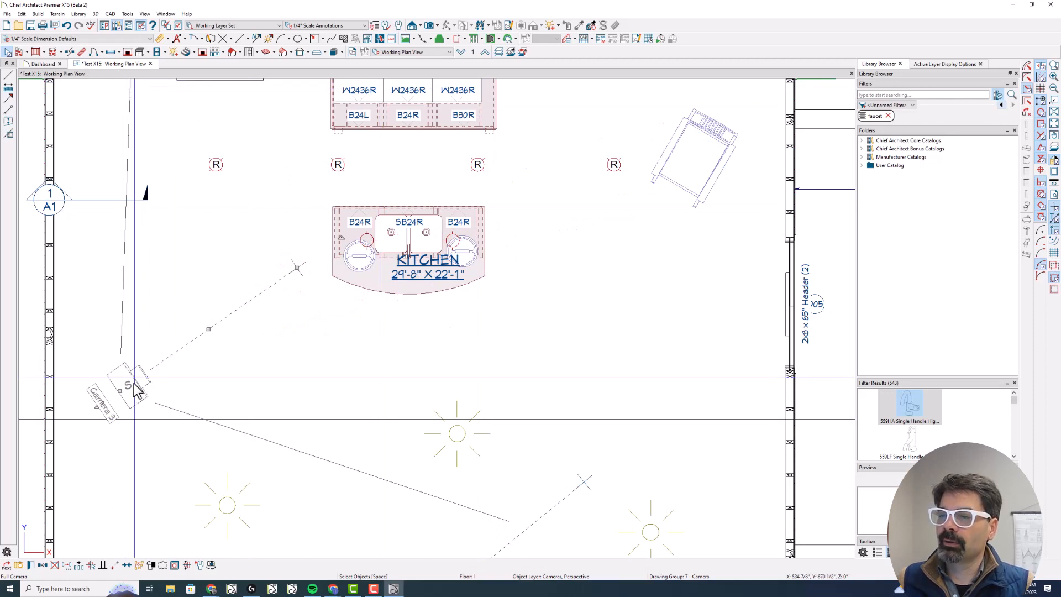
- Move Camera 3 so its focal point sits on the basket nearest to it on the kitchen island, and open its camera view
{"action": "left_click_drag", "start_coordinate": [209, 329], "coordinate": [269, 318]}
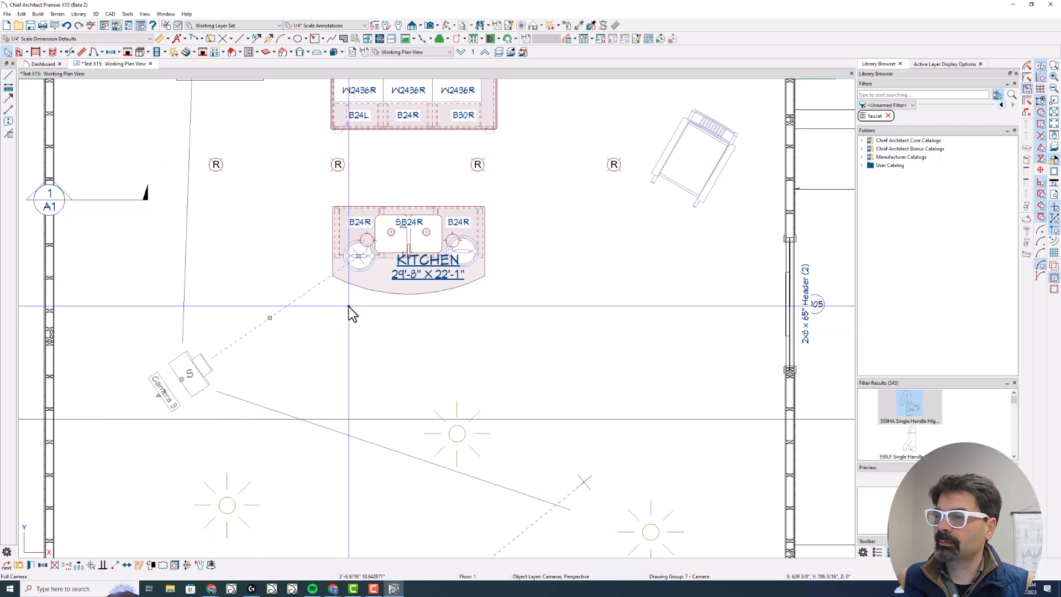
{"action": "mouse_move", "coordinate": [371, 234]}
{"action": "left_mouse_down"}
{"action": "mouse_move", "coordinate": [337, 247]}
{"action": "mouse_move", "coordinate": [364, 234]}
{"action": "mouse_move", "coordinate": [338, 238]}
{"action": "left_mouse_up"}
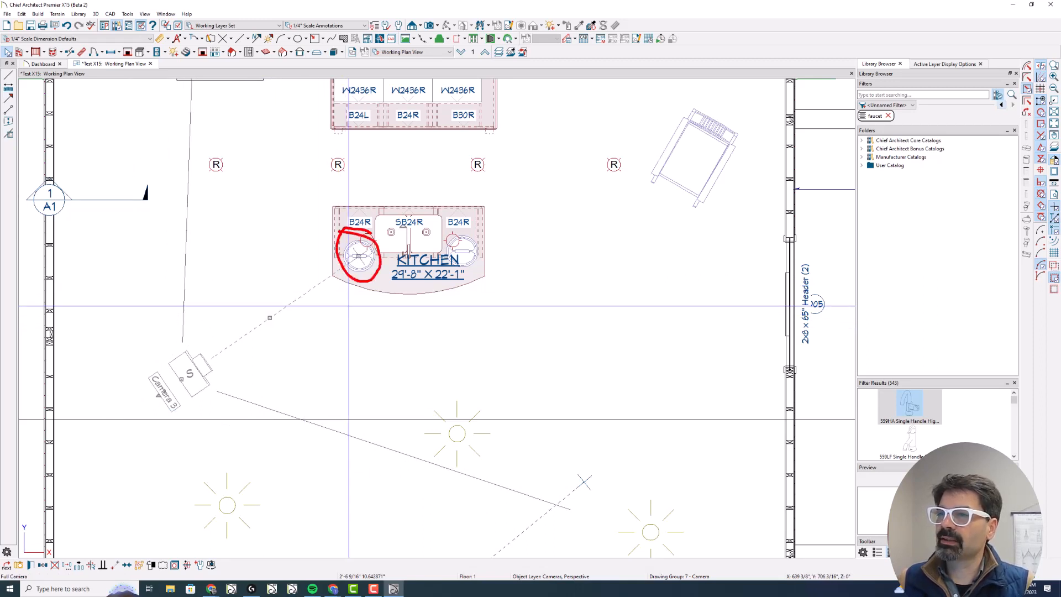
{"action": "key", "text": "Escape"}
{"action": "left_click", "coordinate": [18, 565]}
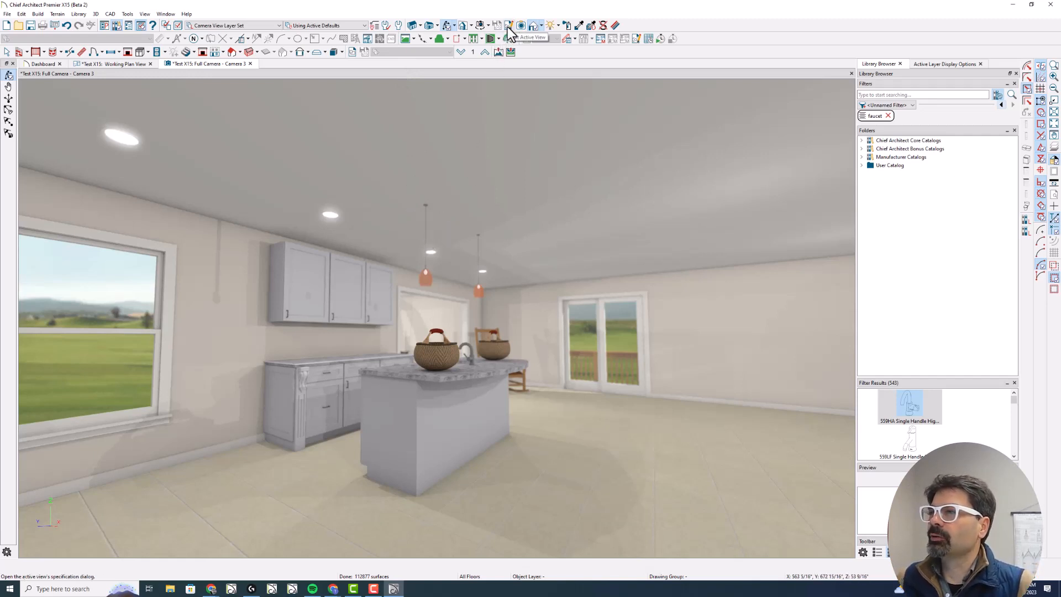
- Turn off Depth of Field in the active Camera 3 view's specification and apply the change
{"action": "left_click", "coordinate": [97, 15]}
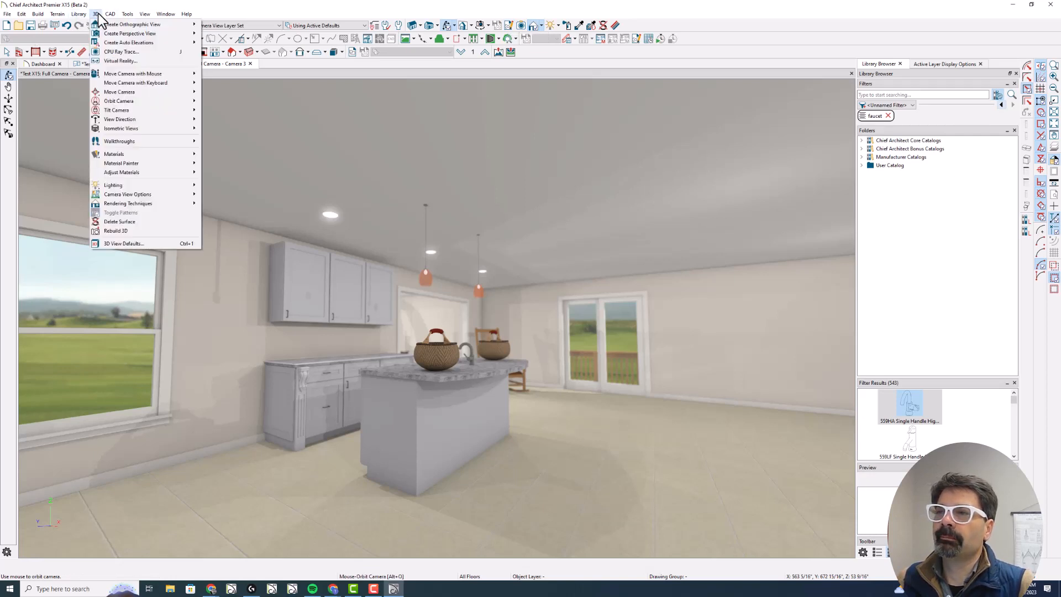
{"action": "mouse_move", "coordinate": [127, 14]}
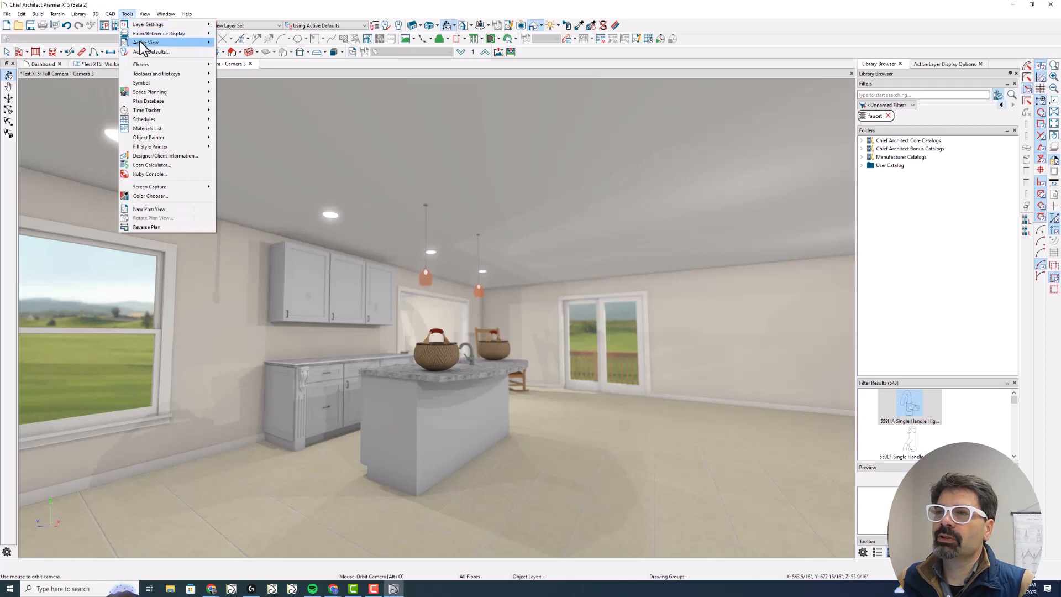
{"action": "mouse_move", "coordinate": [144, 45]}
{"action": "left_click", "coordinate": [236, 66]}
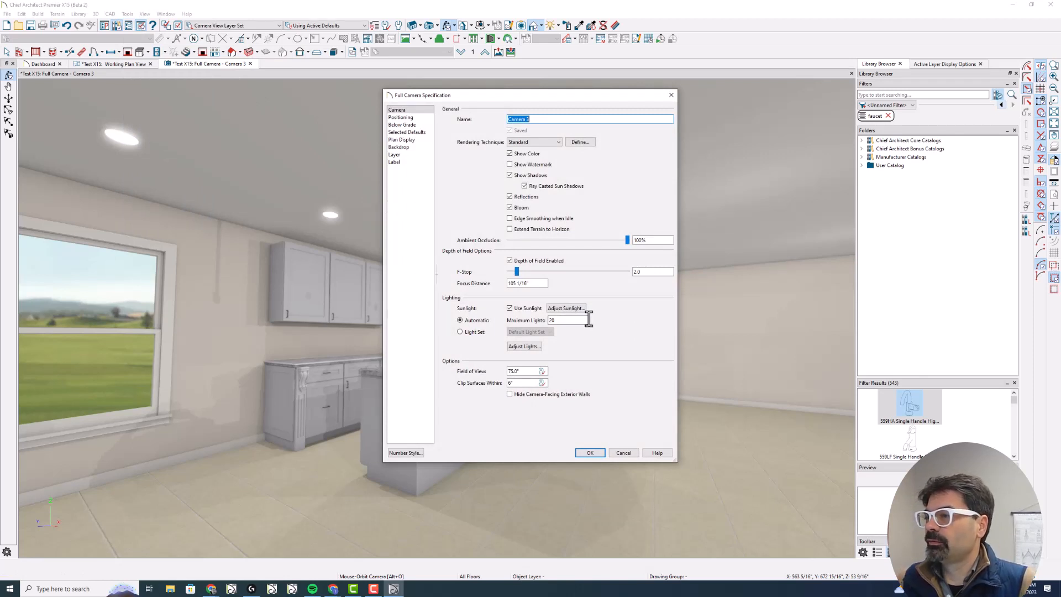
{"action": "mouse_move", "coordinate": [594, 247]}
{"action": "left_mouse_down"}
{"action": "mouse_move", "coordinate": [453, 246]}
{"action": "mouse_move", "coordinate": [434, 279]}
{"action": "mouse_move", "coordinate": [499, 290]}
{"action": "mouse_move", "coordinate": [689, 285]}
{"action": "mouse_move", "coordinate": [649, 254]}
{"action": "mouse_move", "coordinate": [578, 250]}
{"action": "left_mouse_up"}
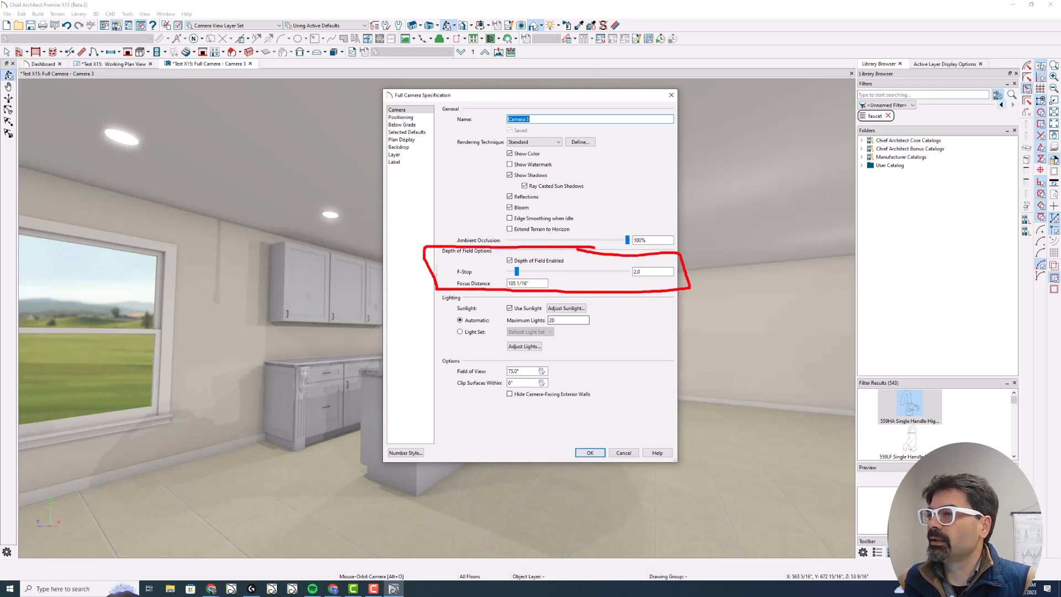
{"action": "left_click_drag", "start_coordinate": [395, 101], "coordinate": [462, 100]}
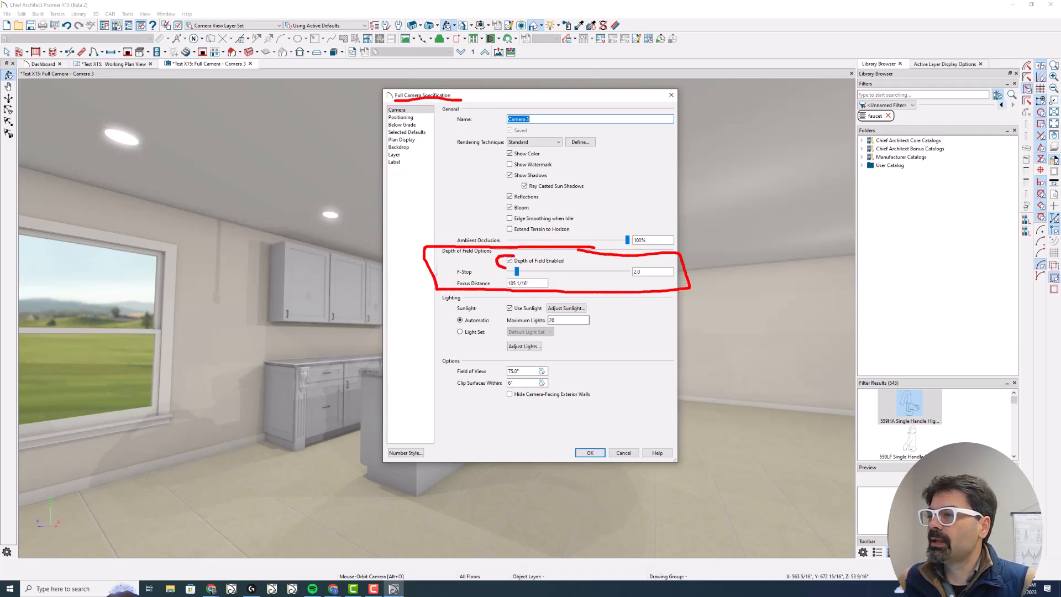
{"action": "mouse_move", "coordinate": [506, 268]}
{"action": "left_mouse_down"}
{"action": "mouse_move", "coordinate": [555, 271]}
{"action": "mouse_move", "coordinate": [563, 252]}
{"action": "mouse_move", "coordinate": [504, 253]}
{"action": "left_mouse_up"}
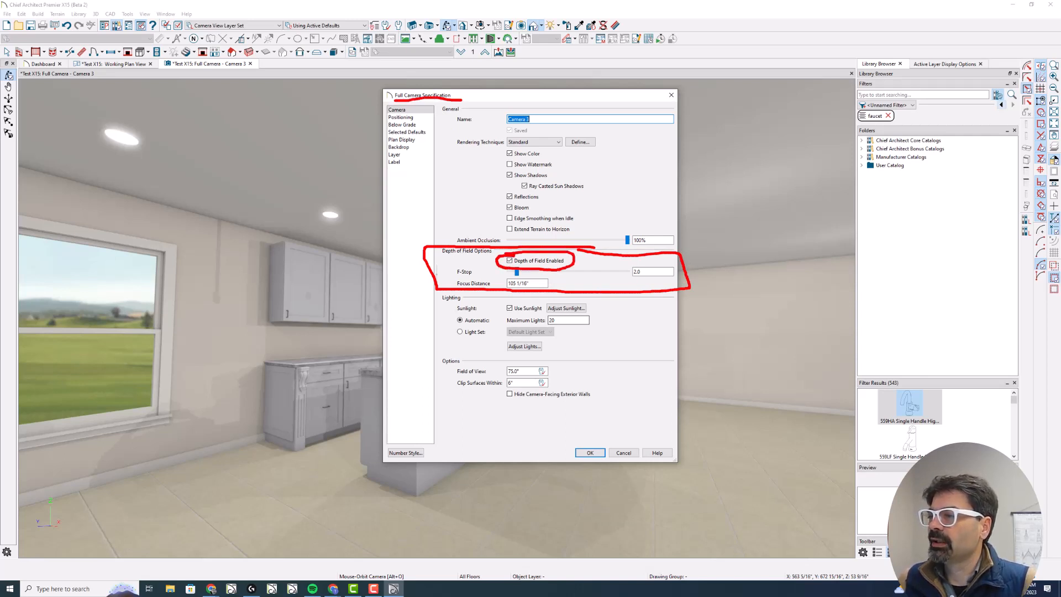
{"action": "left_click", "coordinate": [509, 260]}
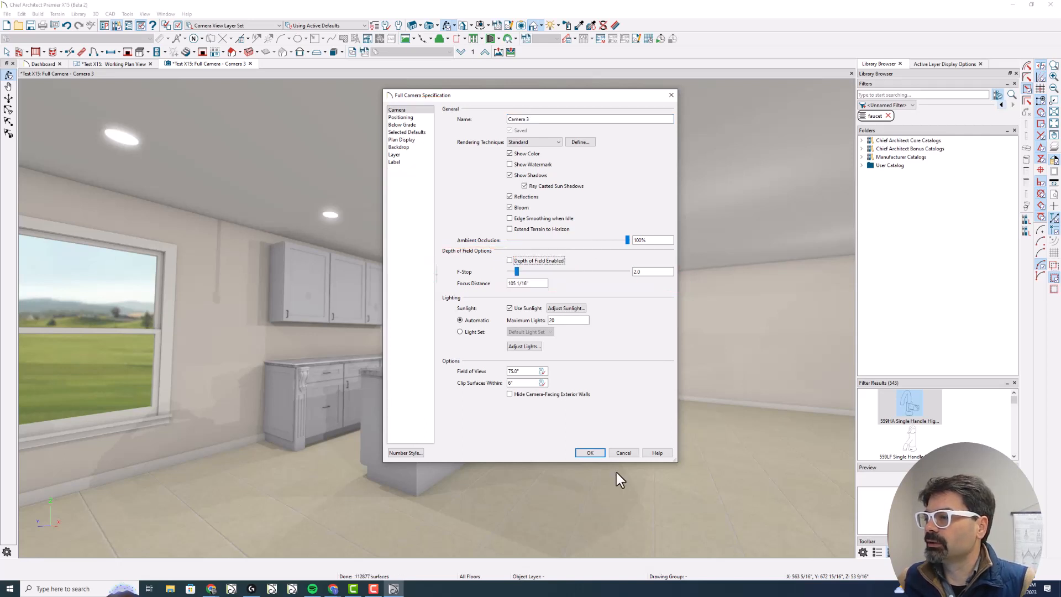
{"action": "left_click", "coordinate": [588, 453]}
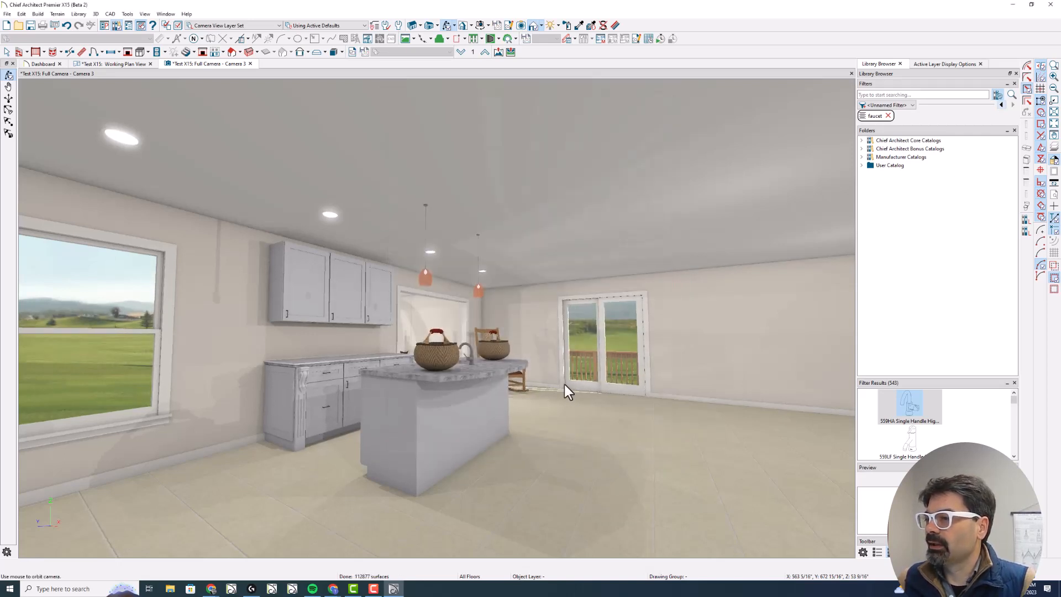
{"action": "middle_click_drag", "start_coordinate": [573, 485], "coordinate": [574, 485]}
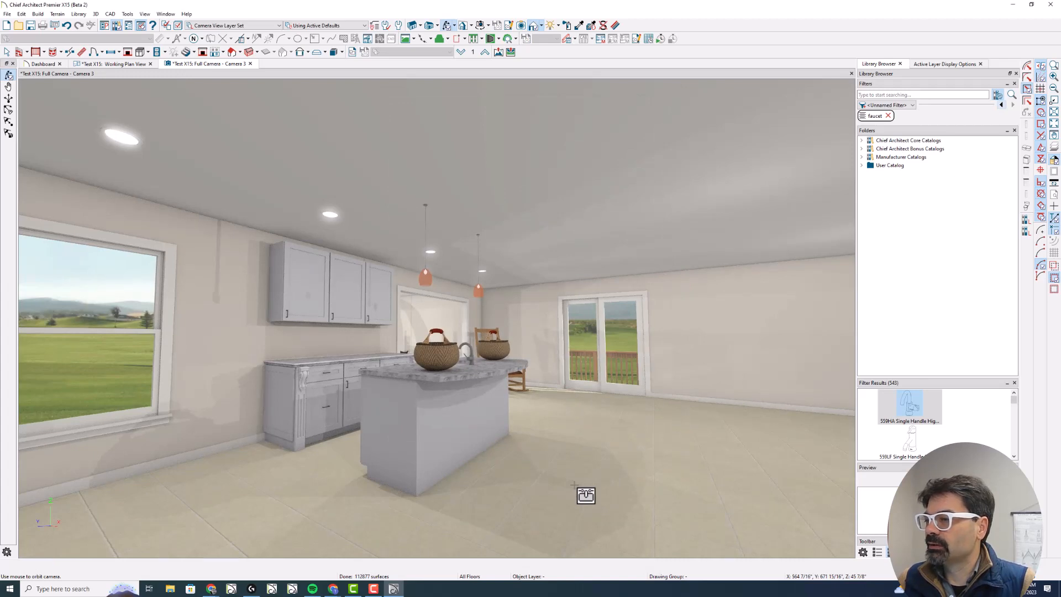
{"action": "left_click_drag", "start_coordinate": [451, 339], "coordinate": [433, 363]}
{"action": "left_click_drag", "start_coordinate": [508, 331], "coordinate": [486, 355]}
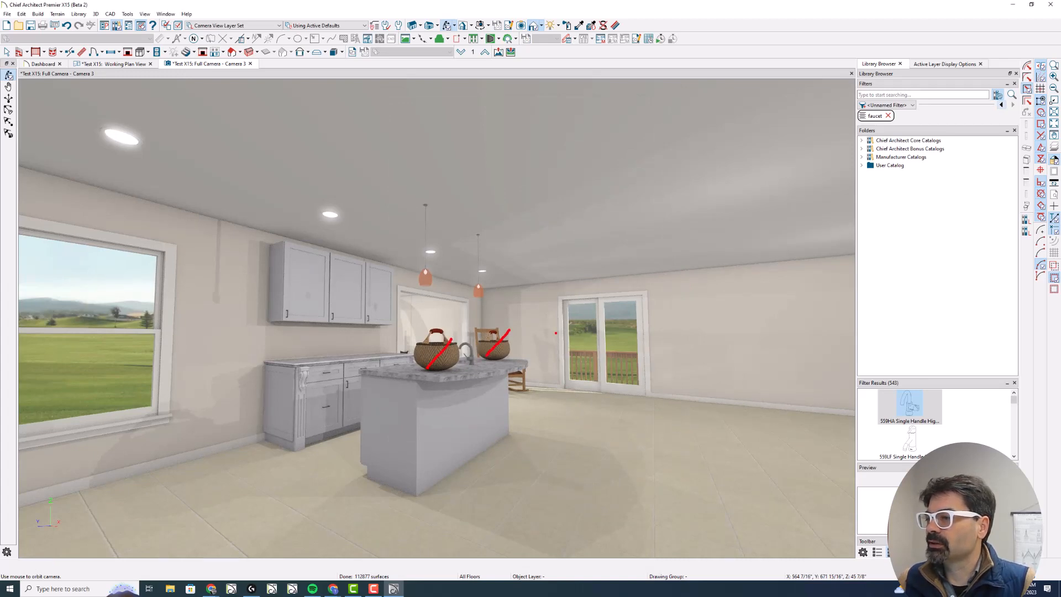
{"action": "left_click_drag", "start_coordinate": [599, 309], "coordinate": [567, 354]}
{"action": "left_click_drag", "start_coordinate": [418, 312], "coordinate": [407, 327]}
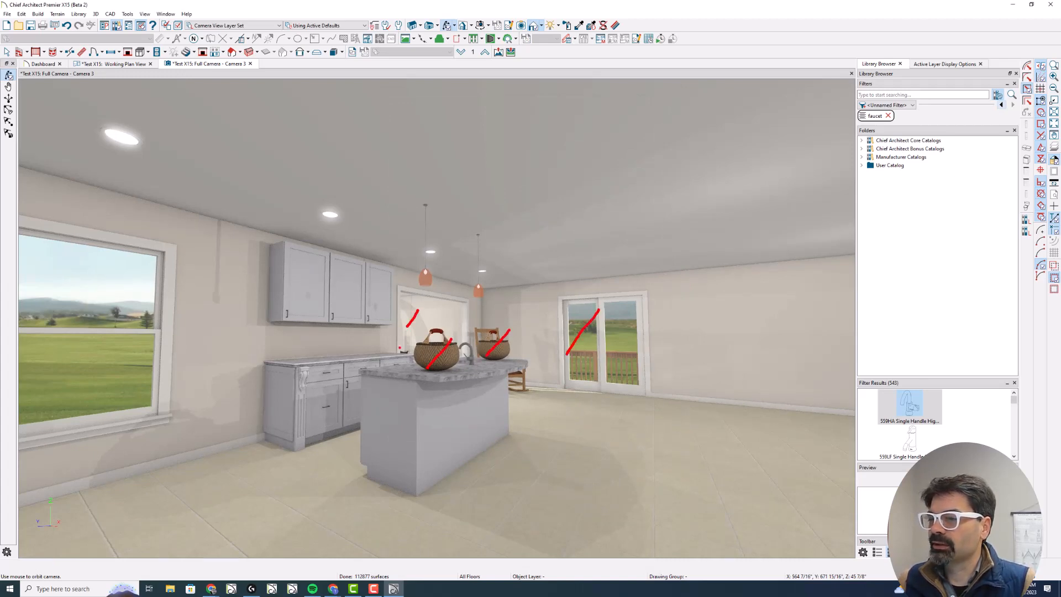
{"action": "left_click_drag", "start_coordinate": [332, 546], "coordinate": [321, 557]}
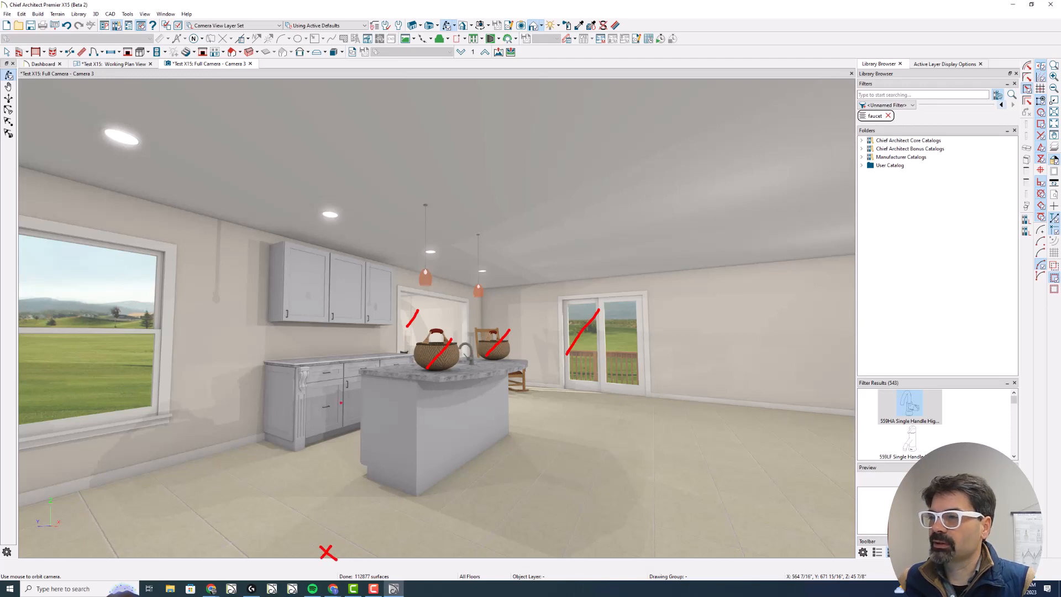
- Return to the working plan view, clear the library's faucet filter and browse the core catalog's Interiors folder for Furniture
{"action": "left_click", "coordinate": [117, 64]}
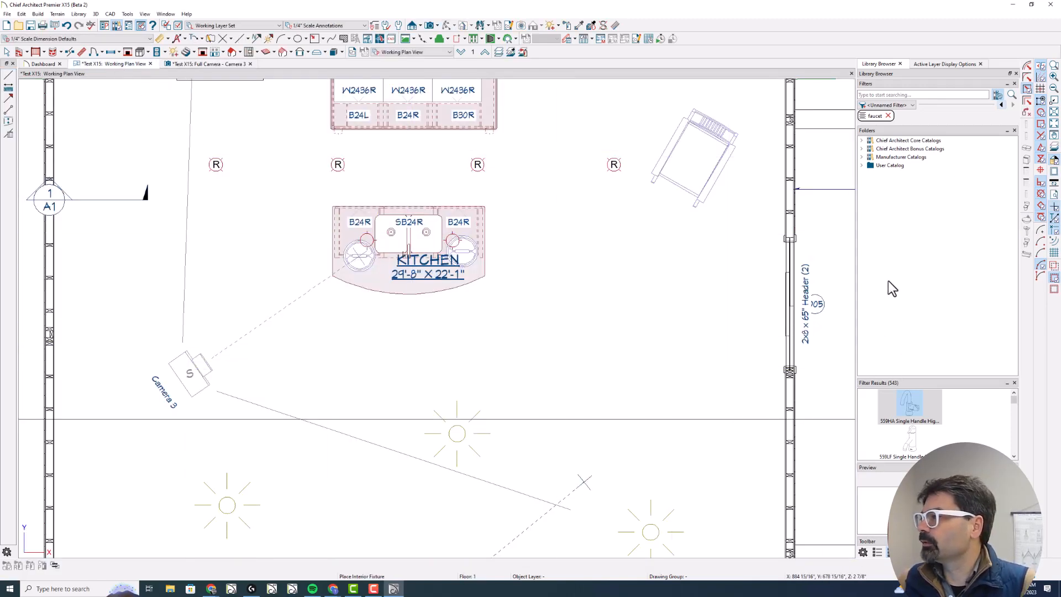
{"action": "left_click", "coordinate": [861, 140]}
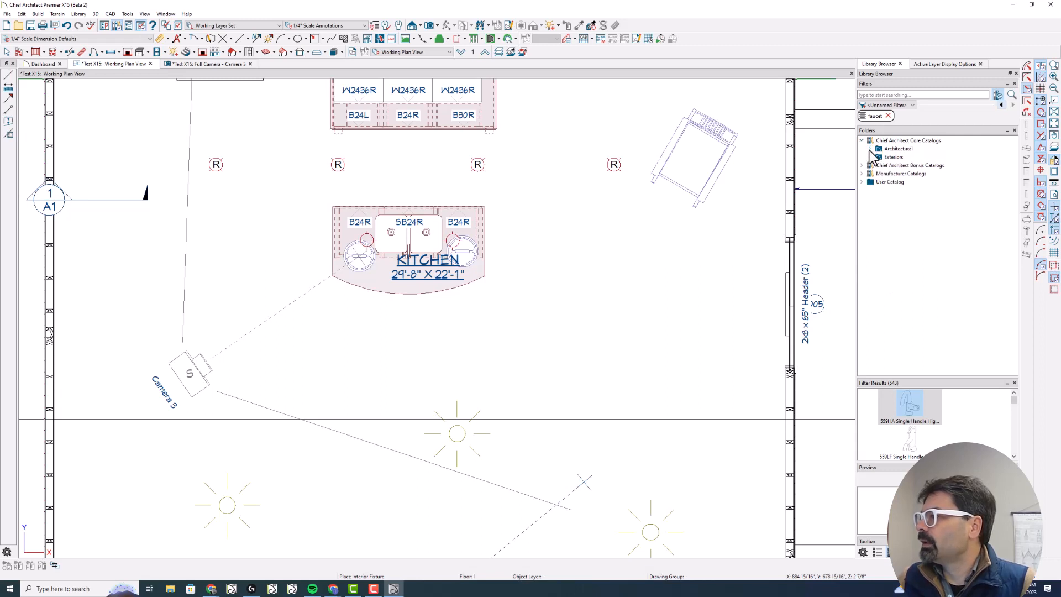
{"action": "left_click", "coordinate": [871, 149]}
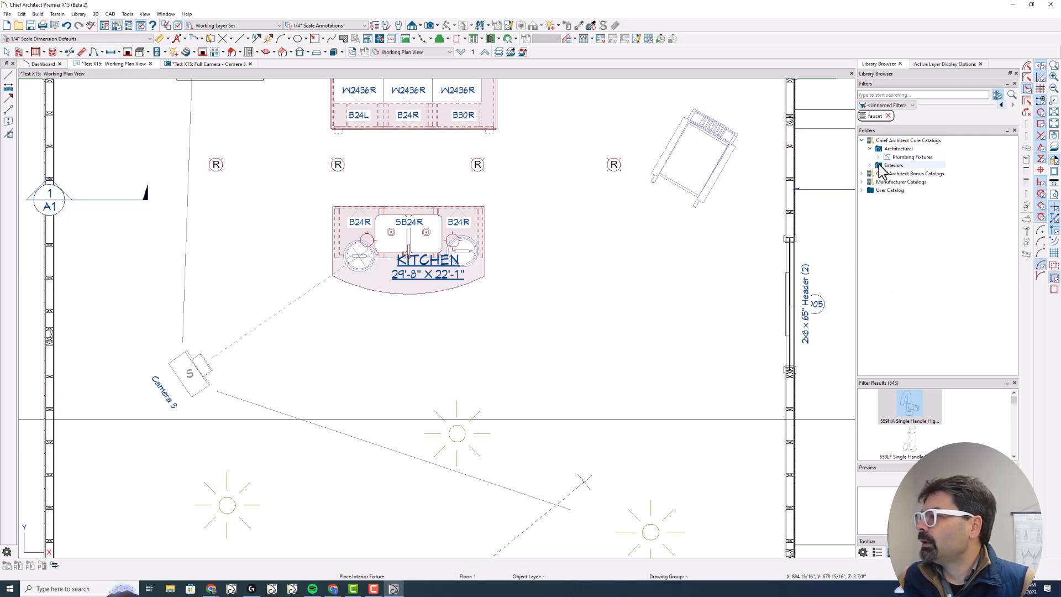
{"action": "left_click", "coordinate": [888, 115]}
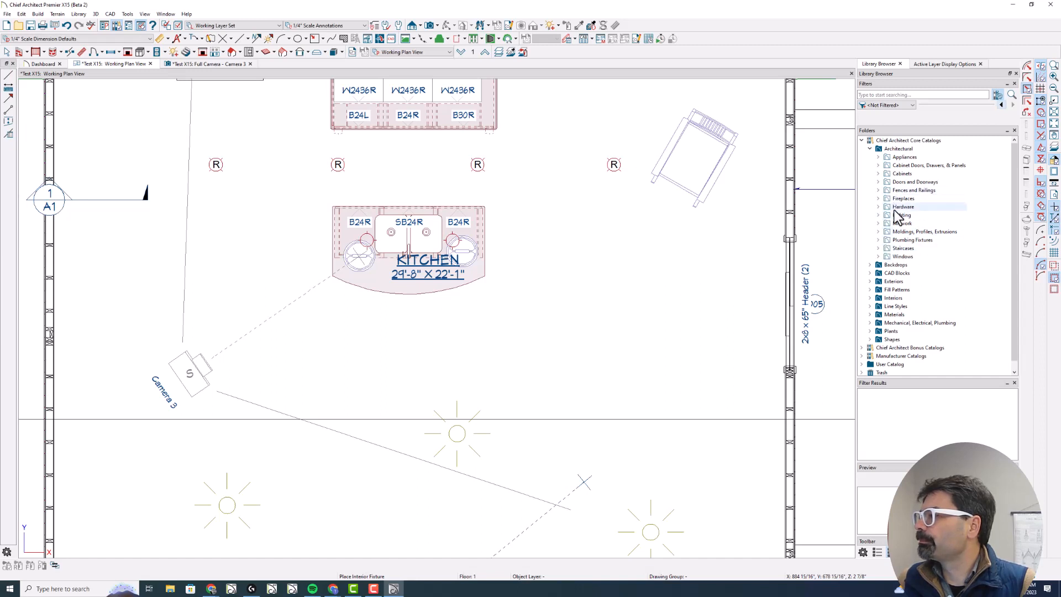
{"action": "left_click", "coordinate": [870, 298]}
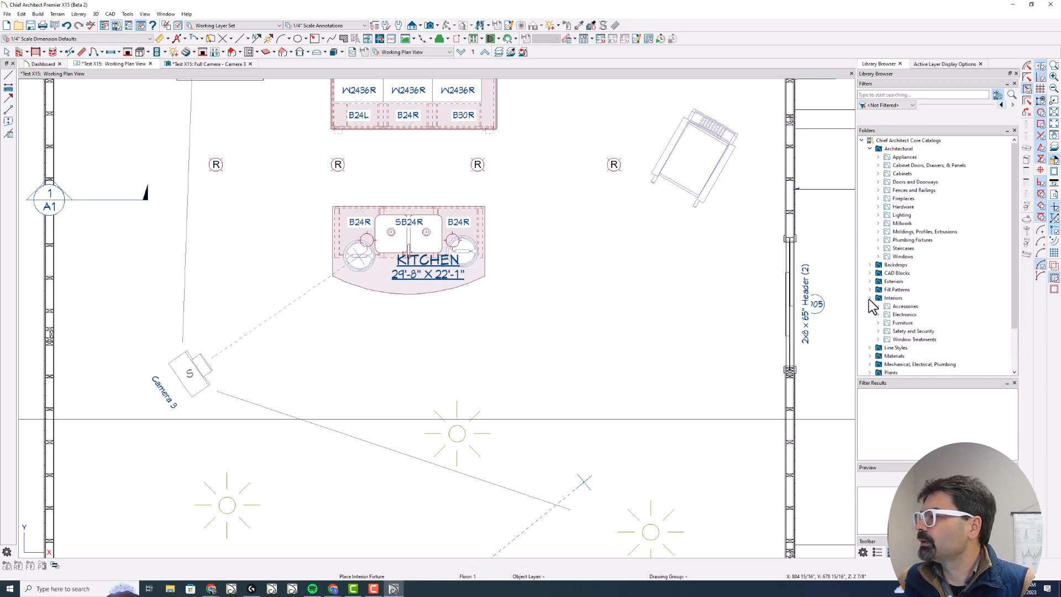
{"action": "left_click", "coordinate": [902, 322]}
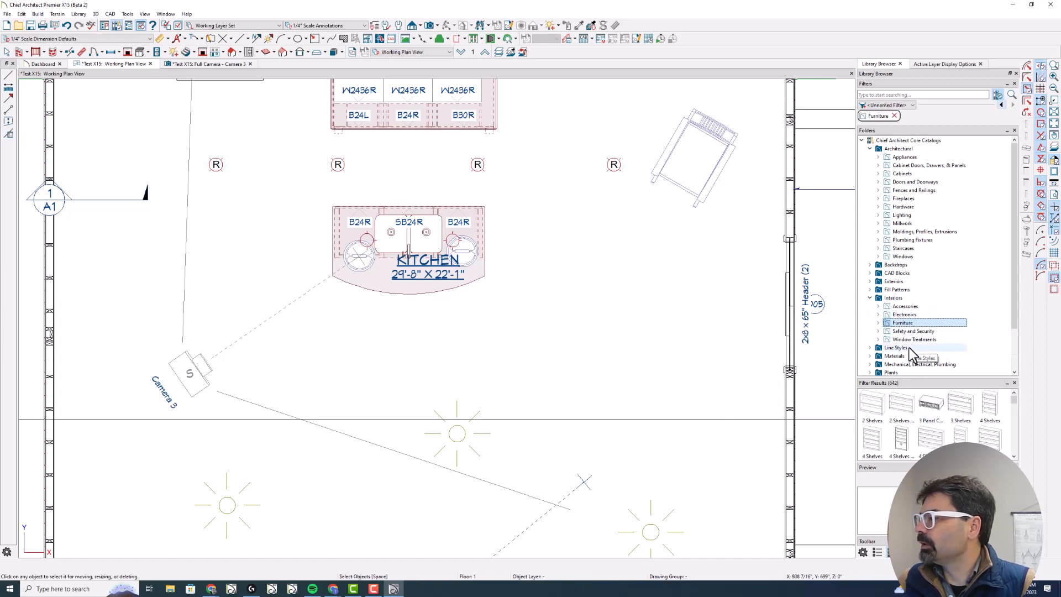
- Search the library for "hutch", open the 7110 Hutch Toe Board entry, and clear that filter
{"action": "left_click", "coordinate": [887, 96]}
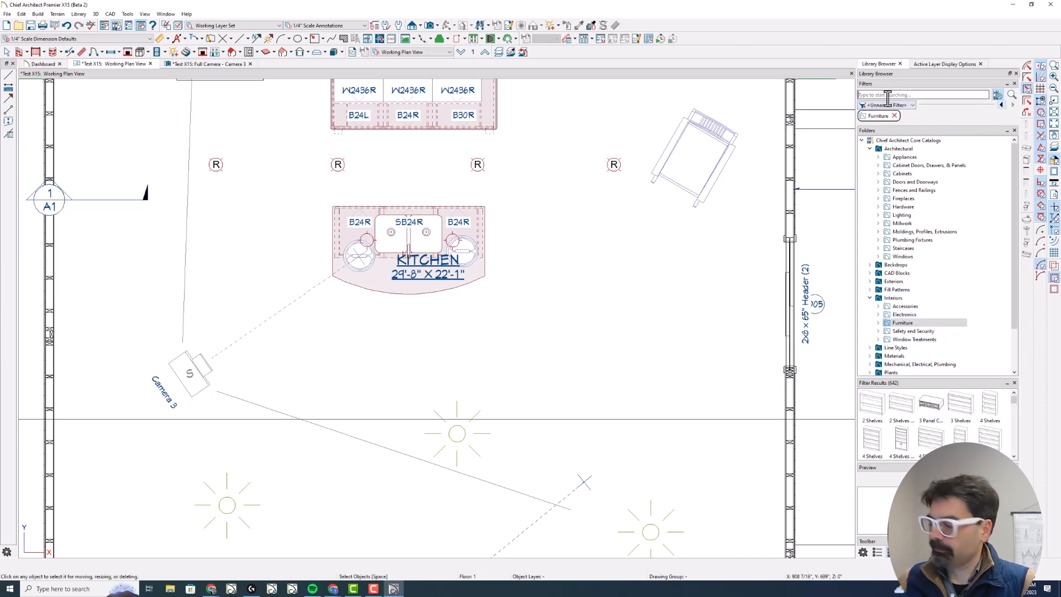
{"action": "type", "text": "hutch"}
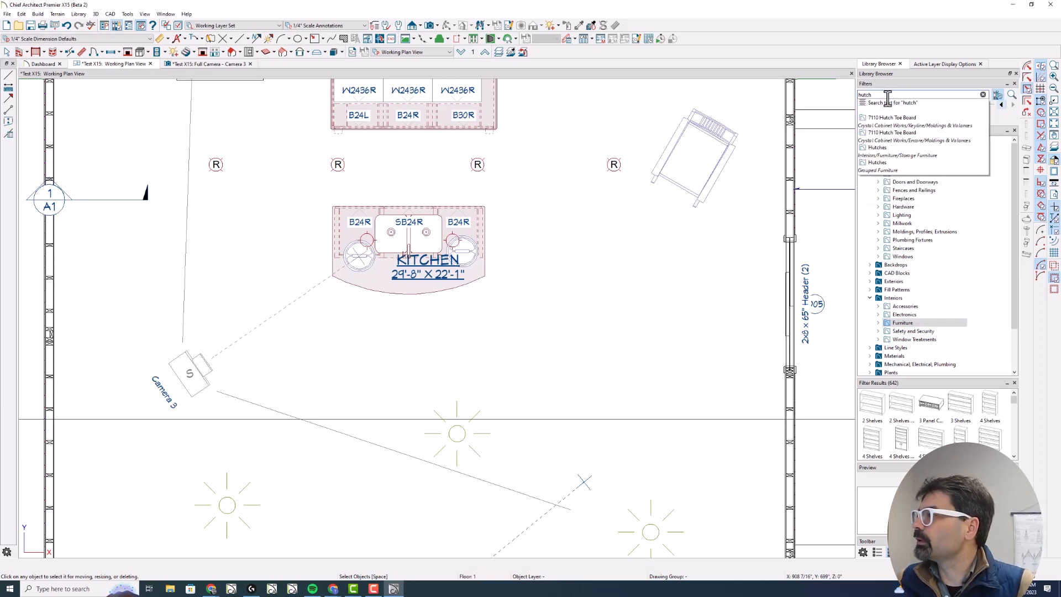
{"action": "left_click", "coordinate": [908, 118]}
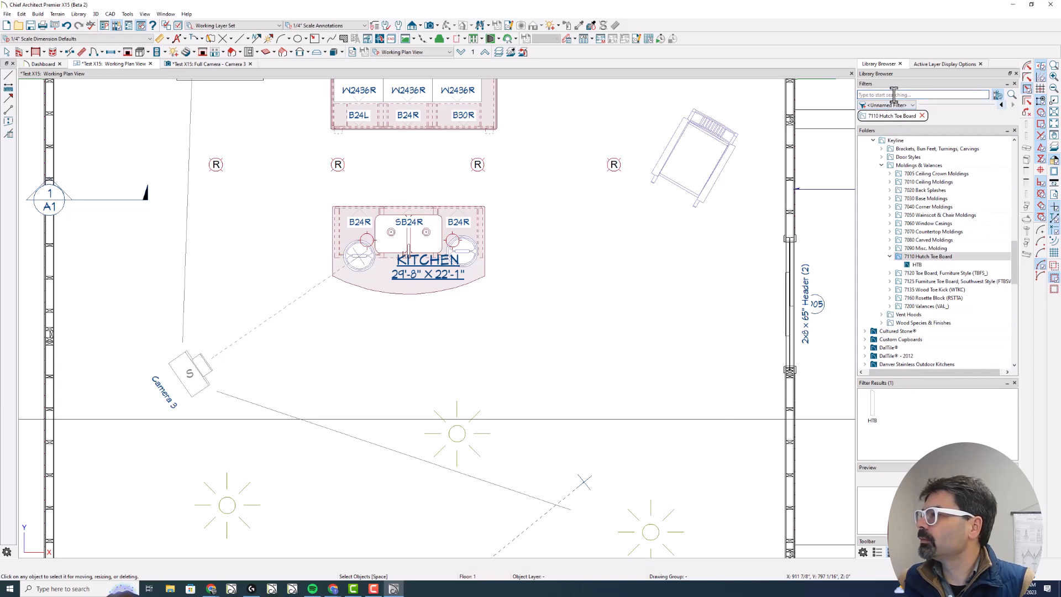
{"action": "left_click", "coordinate": [922, 115]}
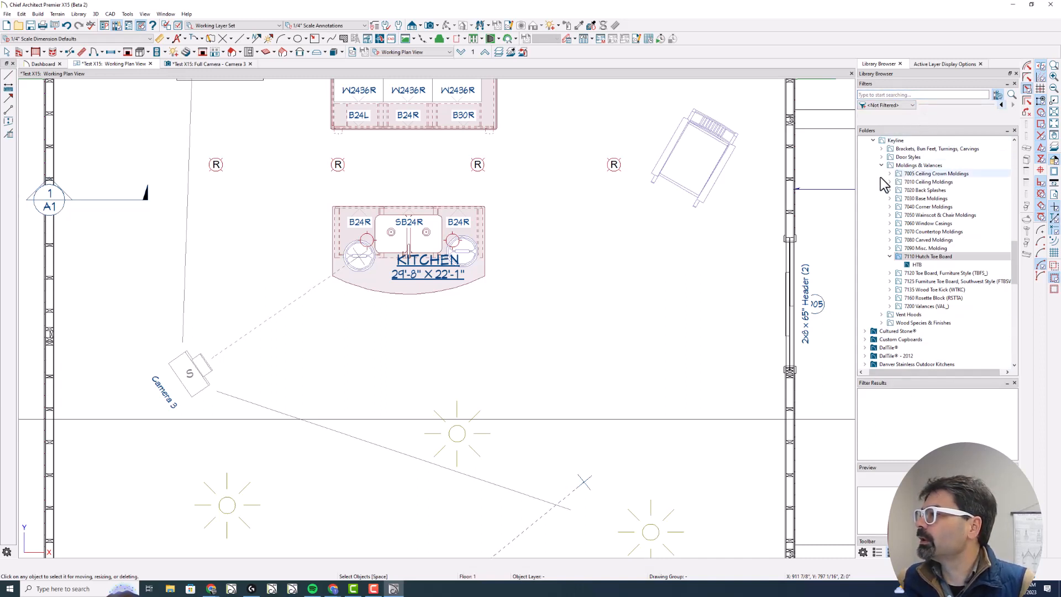
{"action": "scroll", "coordinate": [881, 183], "scroll_direction": "up", "scroll_amount": 10}
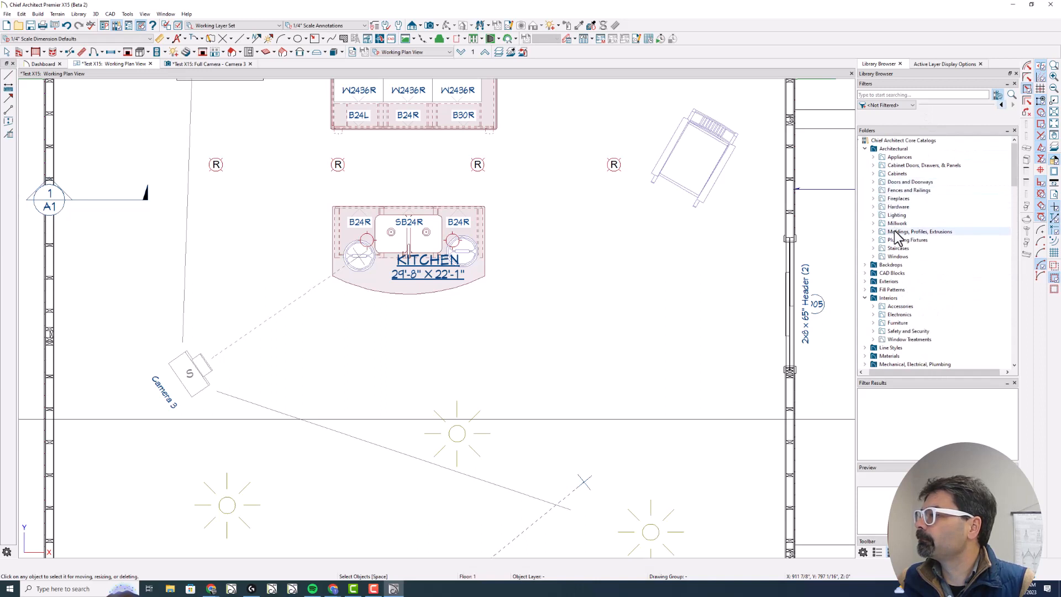
- Filter the library to the core catalog's Storage Furniture under Interiors > Furniture and enlarge the results area
{"action": "left_click", "coordinate": [900, 322]}
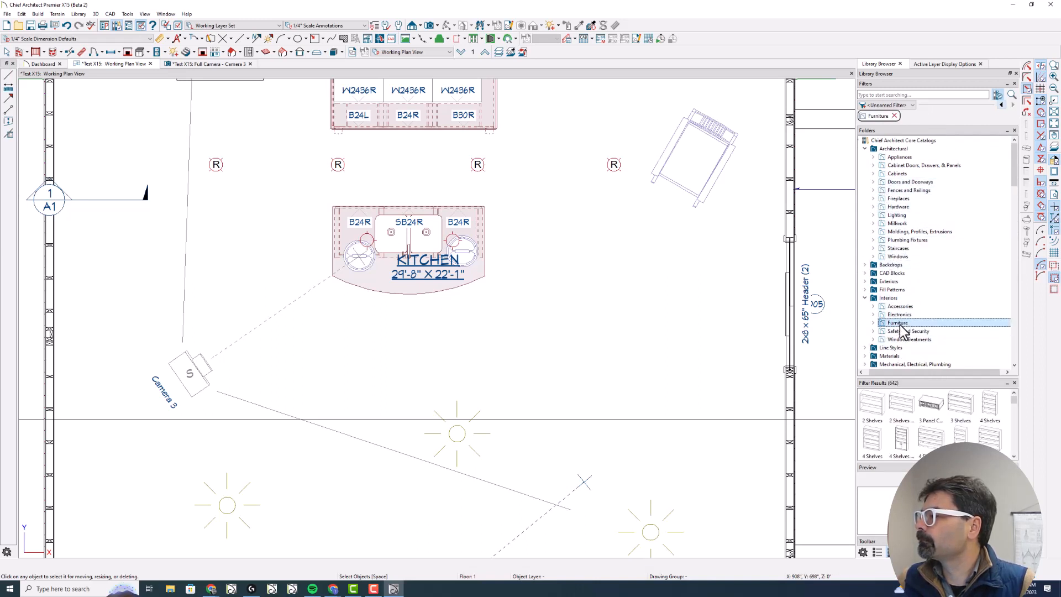
{"action": "left_click", "coordinate": [878, 323]}
{"action": "scroll", "coordinate": [882, 330], "scroll_direction": "down", "scroll_amount": 1}
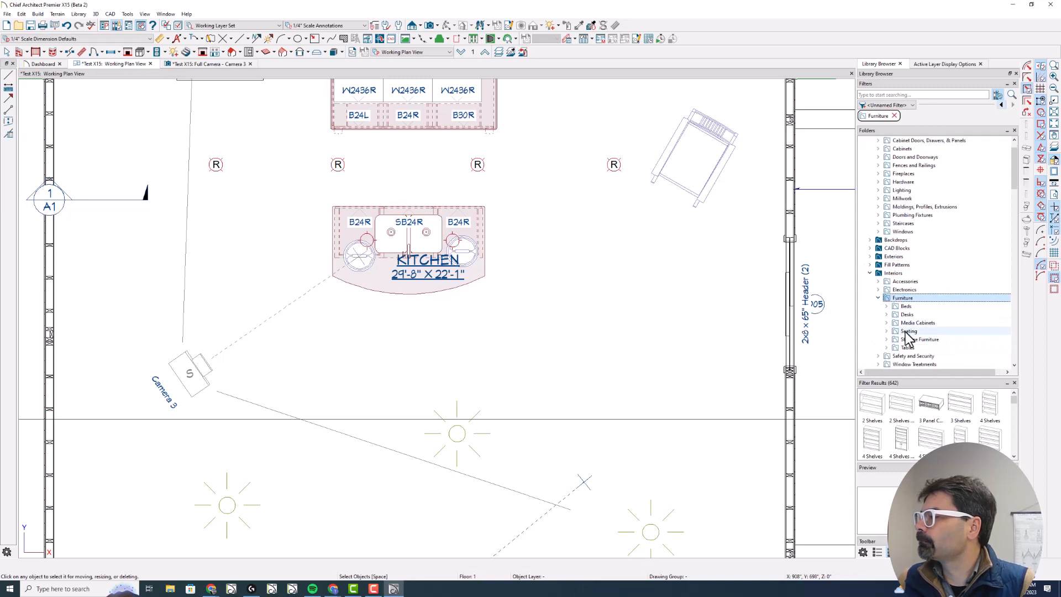
{"action": "left_click", "coordinate": [911, 339]}
{"action": "scroll", "coordinate": [910, 339], "scroll_direction": "down", "scroll_amount": 2}
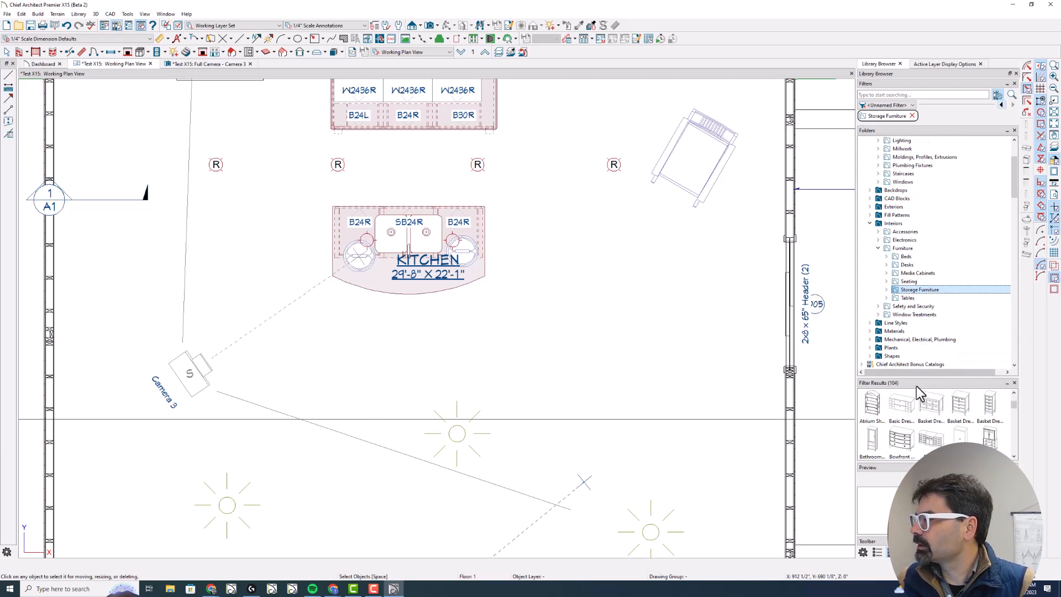
{"action": "left_click_drag", "start_coordinate": [918, 381], "coordinate": [916, 288]}
- Place a China Cabinet against the kitchen's upper wall beside the existing cabinets in plan, and open the Camera 3 view
{"action": "left_click", "coordinate": [932, 395]}
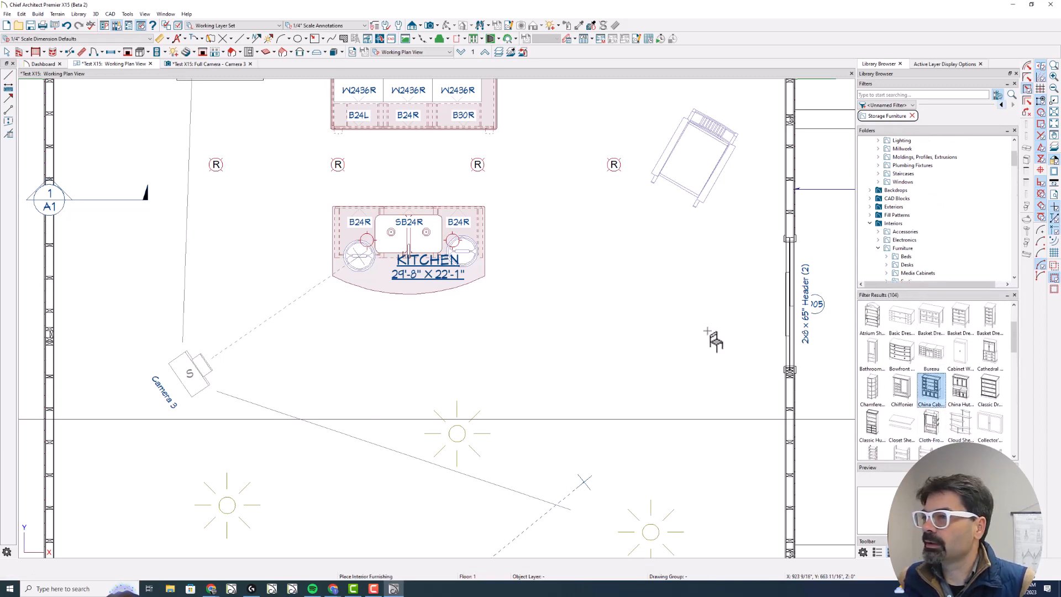
{"action": "scroll", "coordinate": [232, 221], "scroll_direction": "down", "scroll_amount": 2}
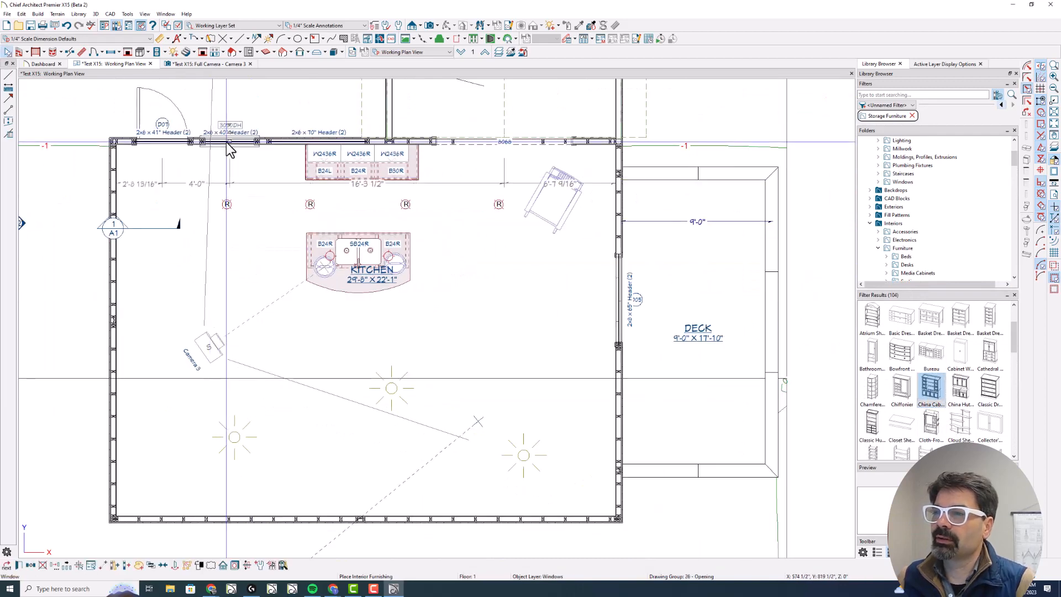
{"action": "left_click", "coordinate": [203, 157]}
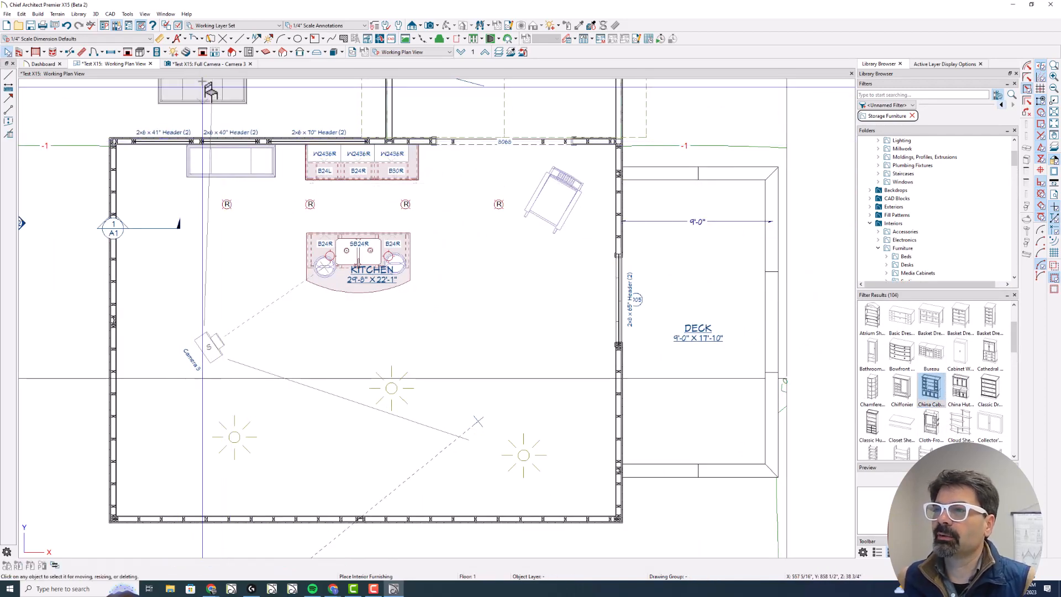
{"action": "left_click", "coordinate": [204, 64]}
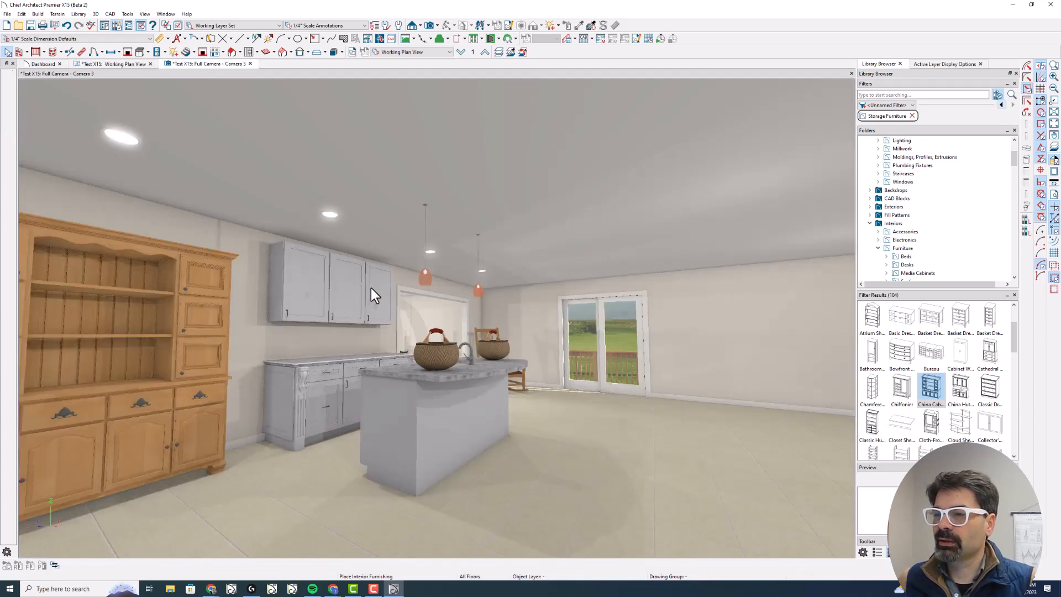
{"action": "key", "text": "Escape"}
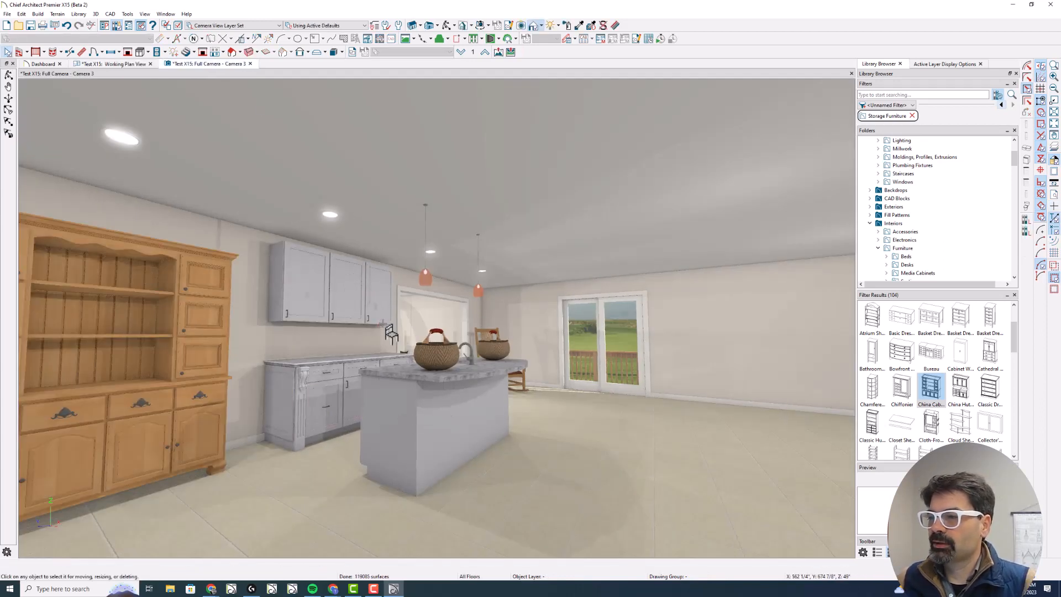
- Compare the china cabinet and nearest basket in the view, and check the Focus Distance in the Camera 3 specification
{"action": "left_click_drag", "start_coordinate": [69, 369], "coordinate": [82, 457]}
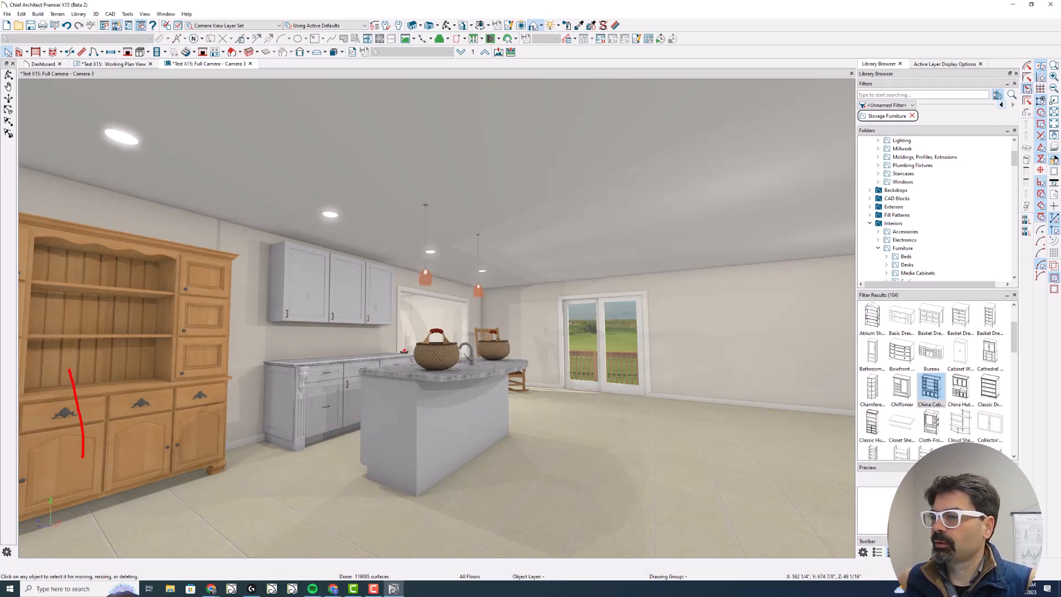
{"action": "mouse_move", "coordinate": [403, 349]}
{"action": "left_mouse_down"}
{"action": "mouse_move", "coordinate": [475, 351]}
{"action": "mouse_move", "coordinate": [461, 354]}
{"action": "left_mouse_up"}
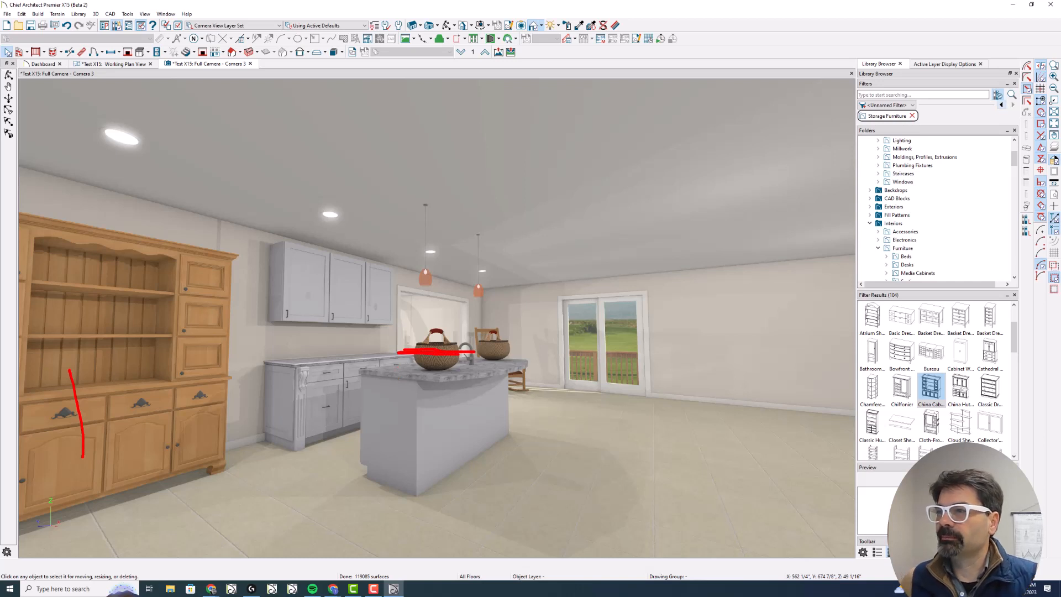
{"action": "key", "text": "Escape"}
{"action": "left_click", "coordinate": [508, 26]}
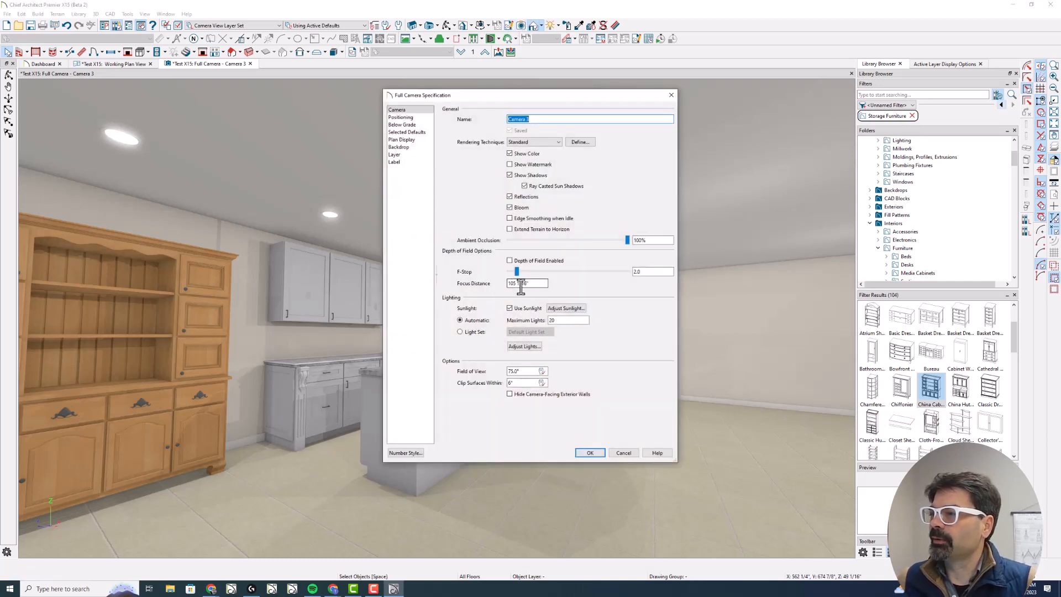
{"action": "mouse_move", "coordinate": [542, 272]}
{"action": "left_mouse_down"}
{"action": "mouse_move", "coordinate": [464, 271]}
{"action": "mouse_move", "coordinate": [480, 299]}
{"action": "mouse_move", "coordinate": [556, 280]}
{"action": "mouse_move", "coordinate": [526, 274]}
{"action": "left_mouse_up"}
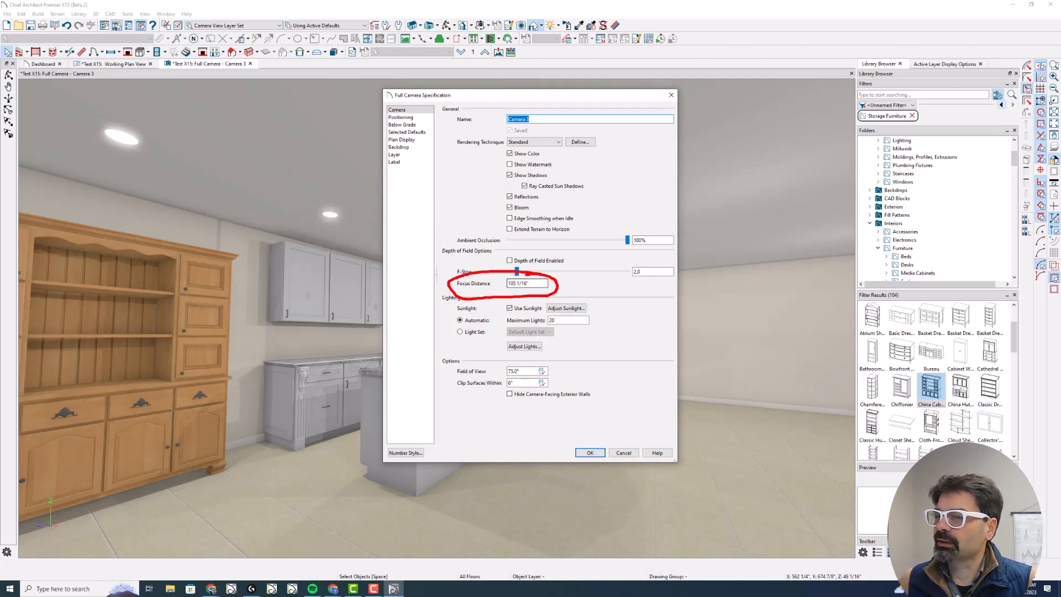
{"action": "key", "text": "Escape"}
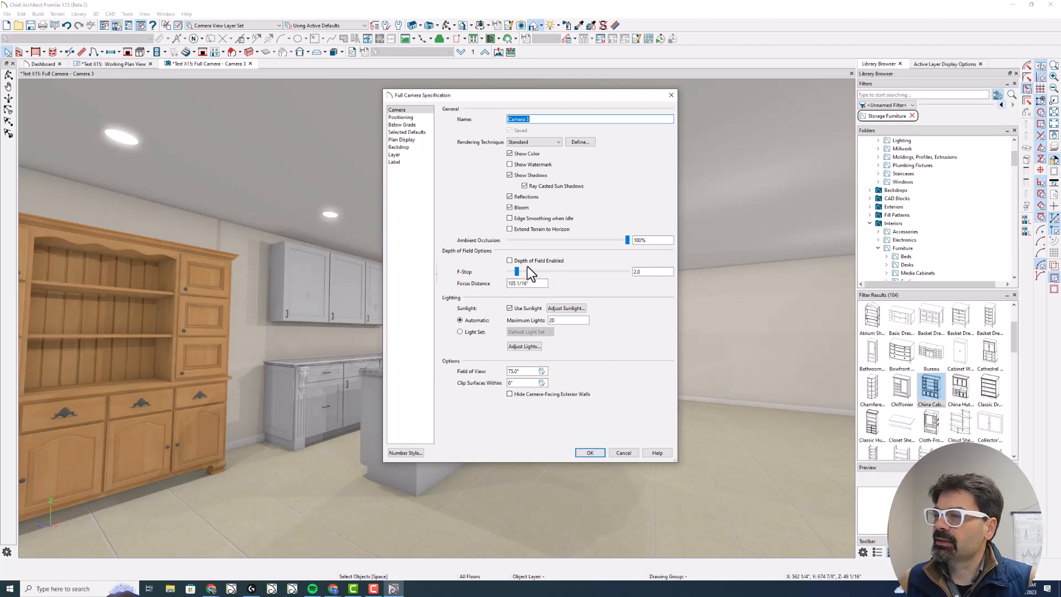
{"action": "key", "text": "Return"}
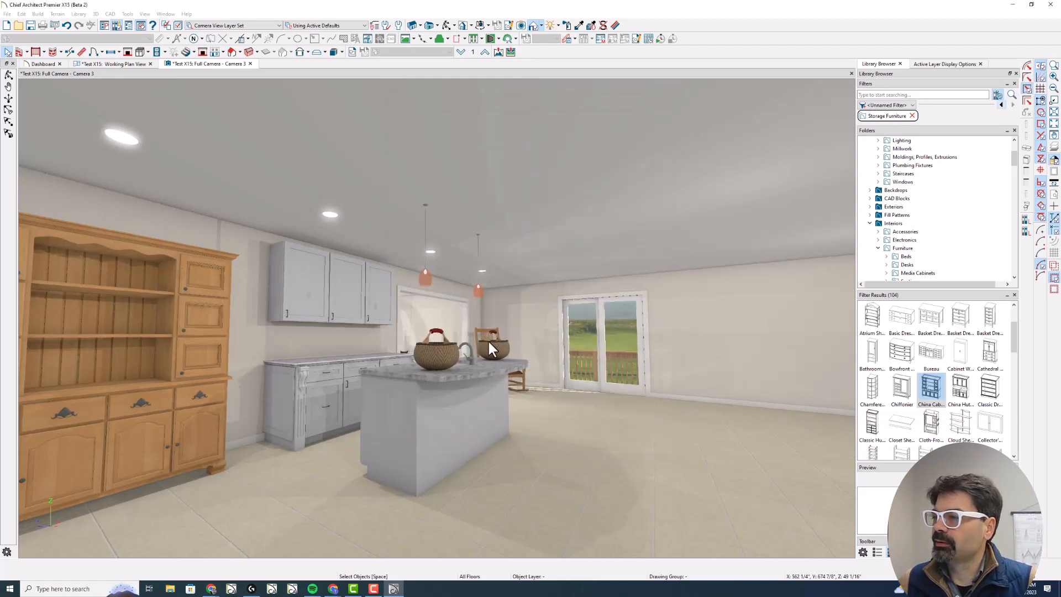
- Enable Depth of Field in the Camera 3 specification and apply the change
{"action": "left_click", "coordinate": [508, 25]}
{"action": "left_click", "coordinate": [510, 262]}
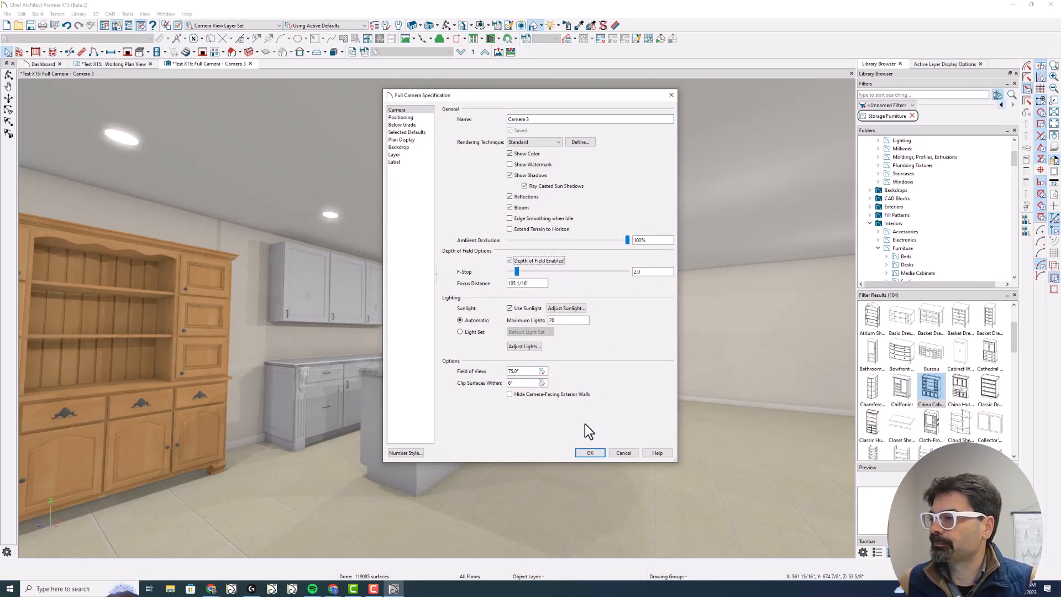
{"action": "mouse_move", "coordinate": [534, 287]}
{"action": "left_mouse_down"}
{"action": "mouse_move", "coordinate": [526, 279]}
{"action": "mouse_move", "coordinate": [508, 293]}
{"action": "mouse_move", "coordinate": [536, 282]}
{"action": "left_mouse_up"}
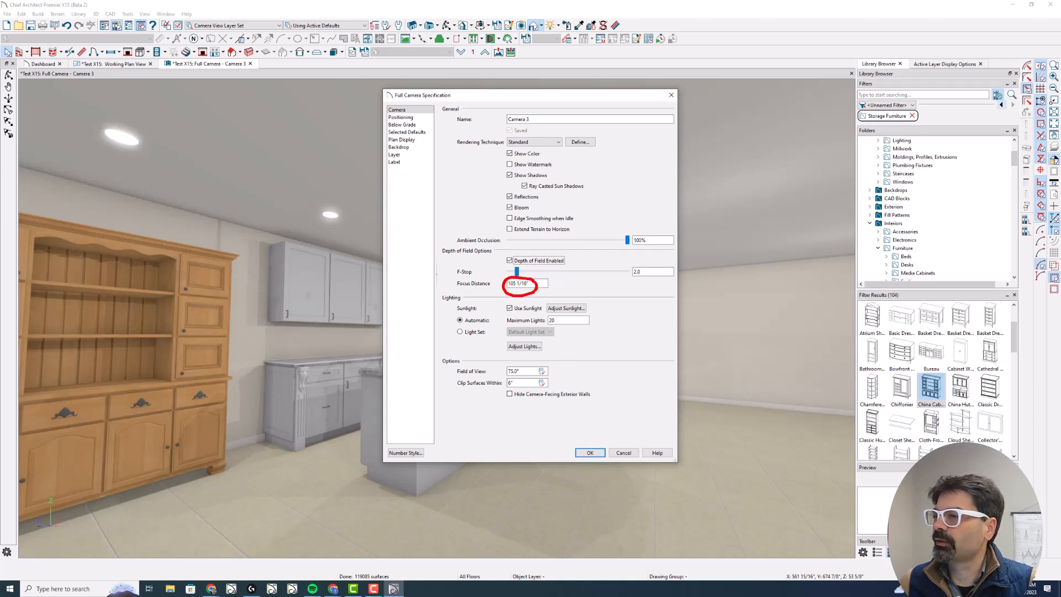
{"action": "left_click", "coordinate": [587, 452]}
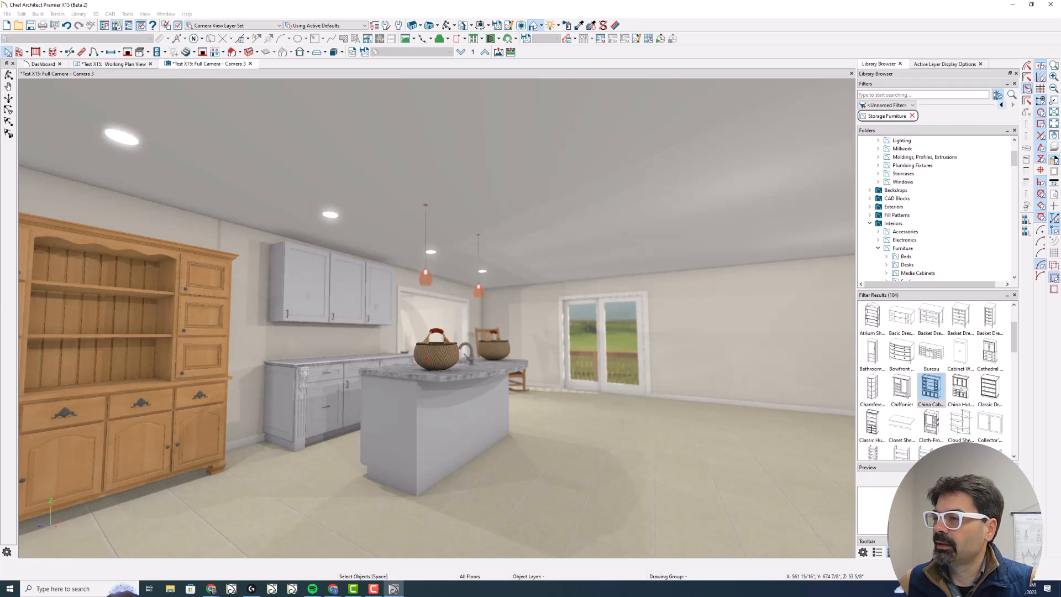
- Examine the sharpness of the island baskets, china cabinet, chair and glass patio door in the Camera 3 view
{"action": "mouse_move", "coordinate": [425, 350]}
{"action": "left_mouse_down"}
{"action": "mouse_move", "coordinate": [455, 353]}
{"action": "mouse_move", "coordinate": [436, 356]}
{"action": "left_mouse_up"}
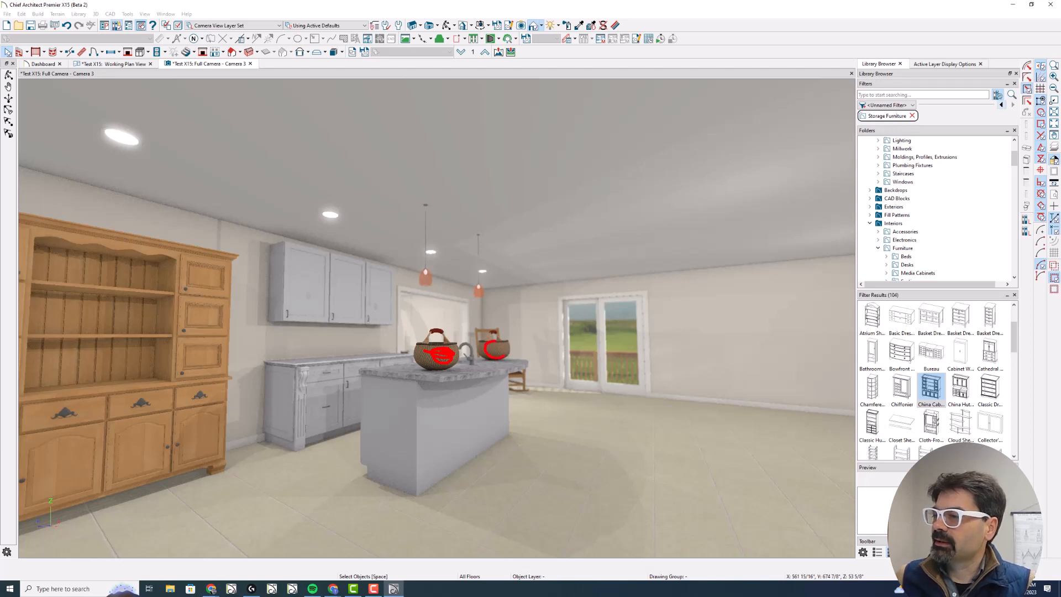
{"action": "left_click_drag", "start_coordinate": [504, 355], "coordinate": [490, 338]}
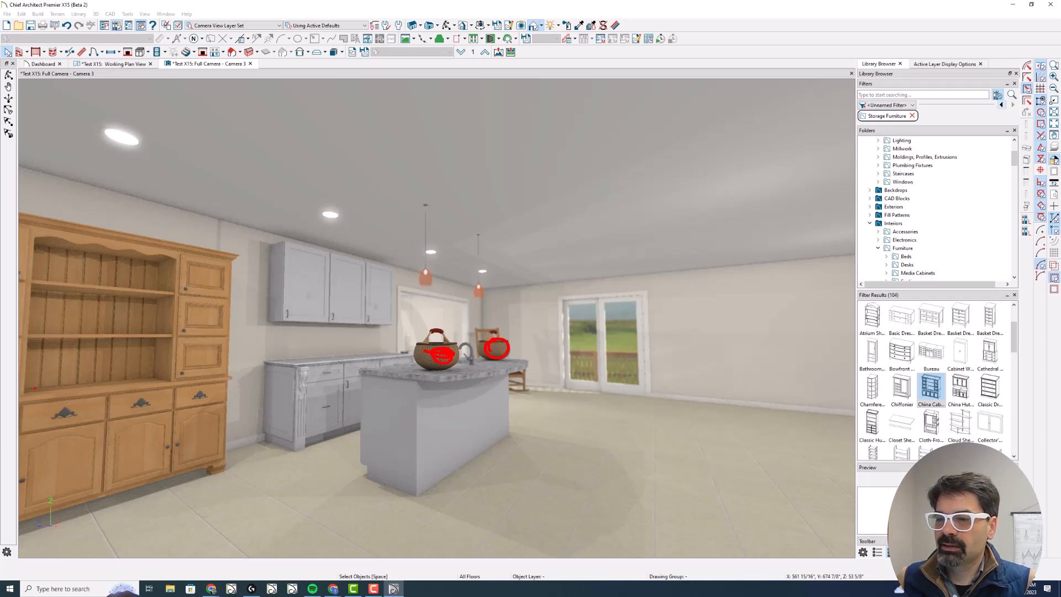
{"action": "mouse_move", "coordinate": [43, 389]}
{"action": "left_mouse_down"}
{"action": "mouse_move", "coordinate": [48, 476]}
{"action": "mouse_move", "coordinate": [32, 403]}
{"action": "mouse_move", "coordinate": [42, 461]}
{"action": "left_mouse_up"}
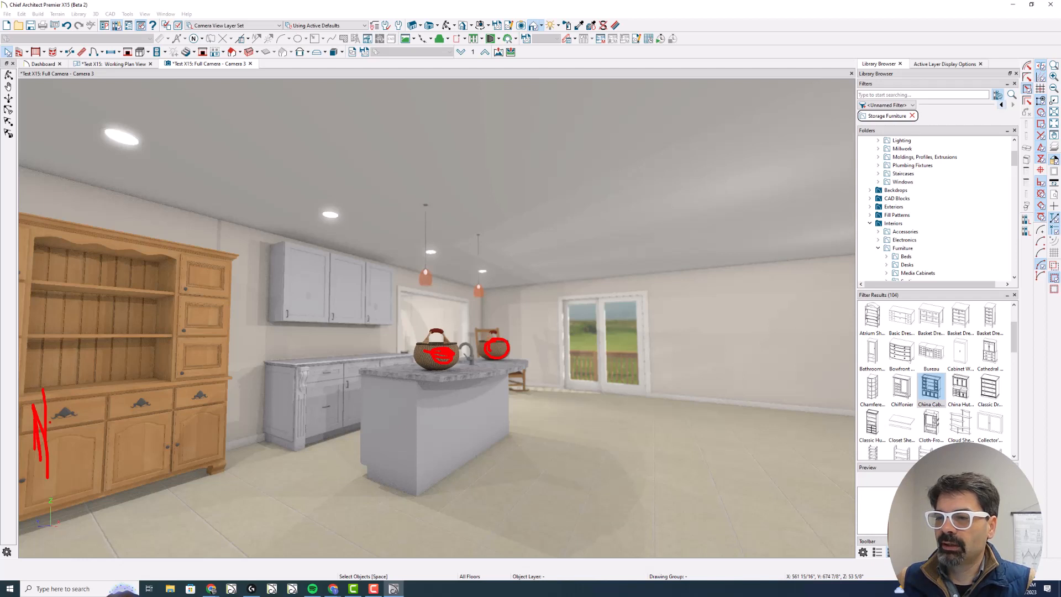
{"action": "left_click_drag", "start_coordinate": [58, 394], "coordinate": [59, 414]}
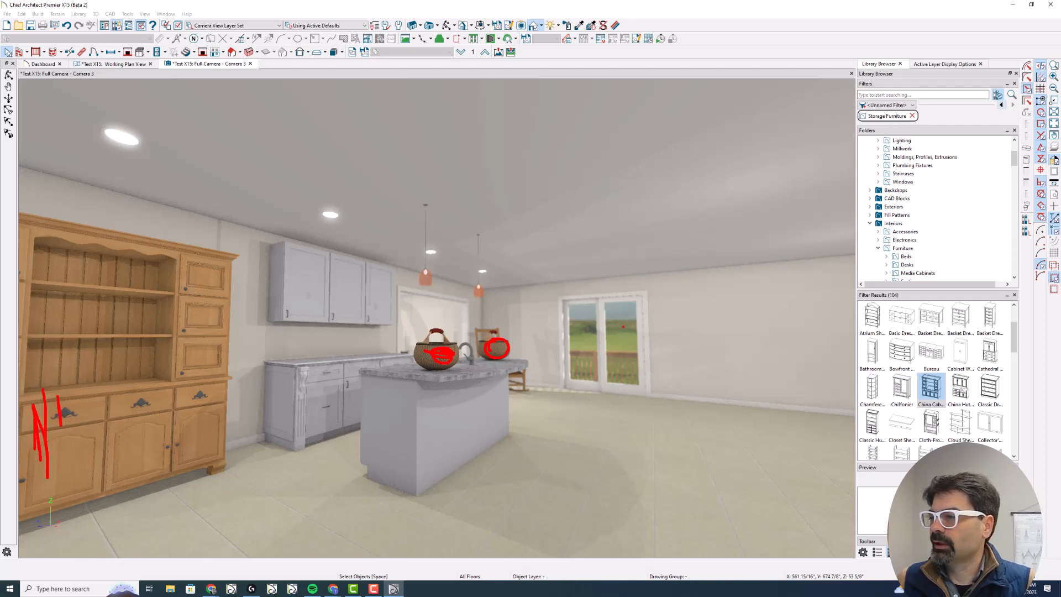
{"action": "mouse_move", "coordinate": [626, 304]}
{"action": "left_mouse_down"}
{"action": "mouse_move", "coordinate": [590, 346]}
{"action": "mouse_move", "coordinate": [622, 352]}
{"action": "mouse_move", "coordinate": [572, 355]}
{"action": "left_mouse_up"}
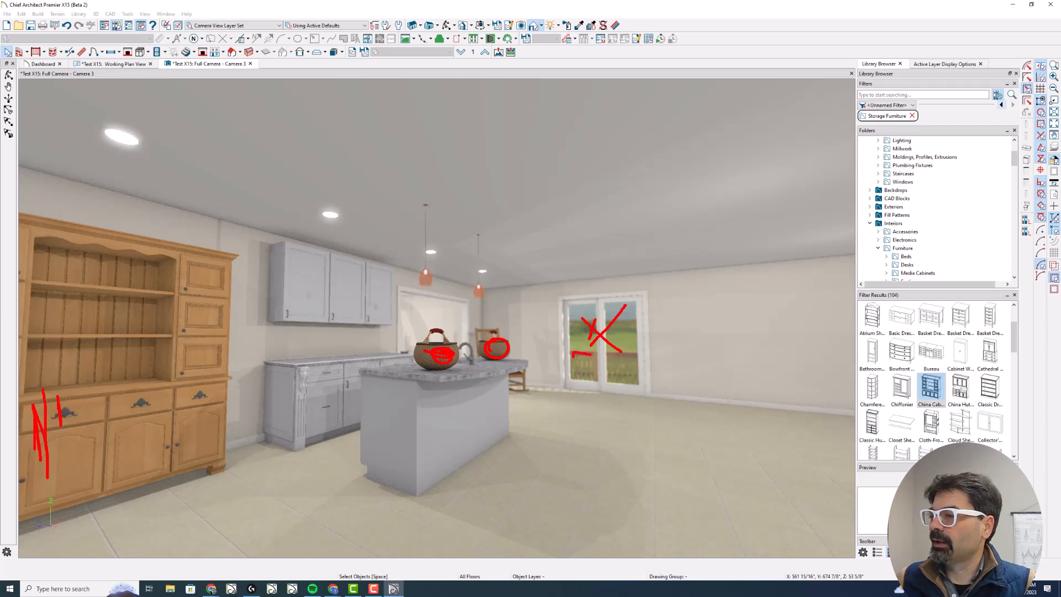
{"action": "mouse_move", "coordinate": [484, 326]}
{"action": "left_mouse_down"}
{"action": "mouse_move", "coordinate": [504, 333]}
{"action": "mouse_move", "coordinate": [527, 381]}
{"action": "left_mouse_up"}
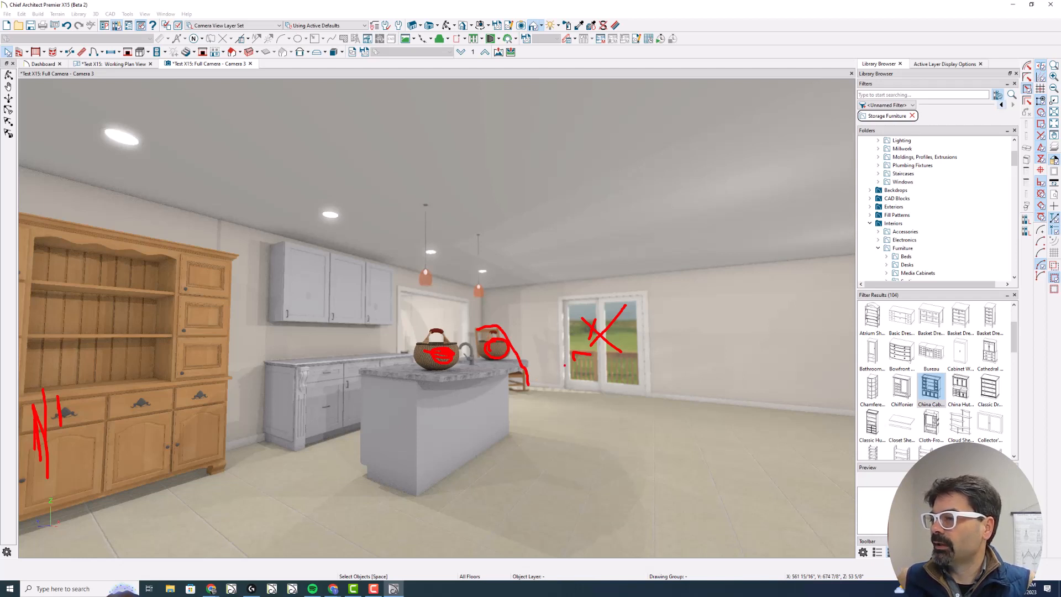
{"action": "key", "text": "Escape"}
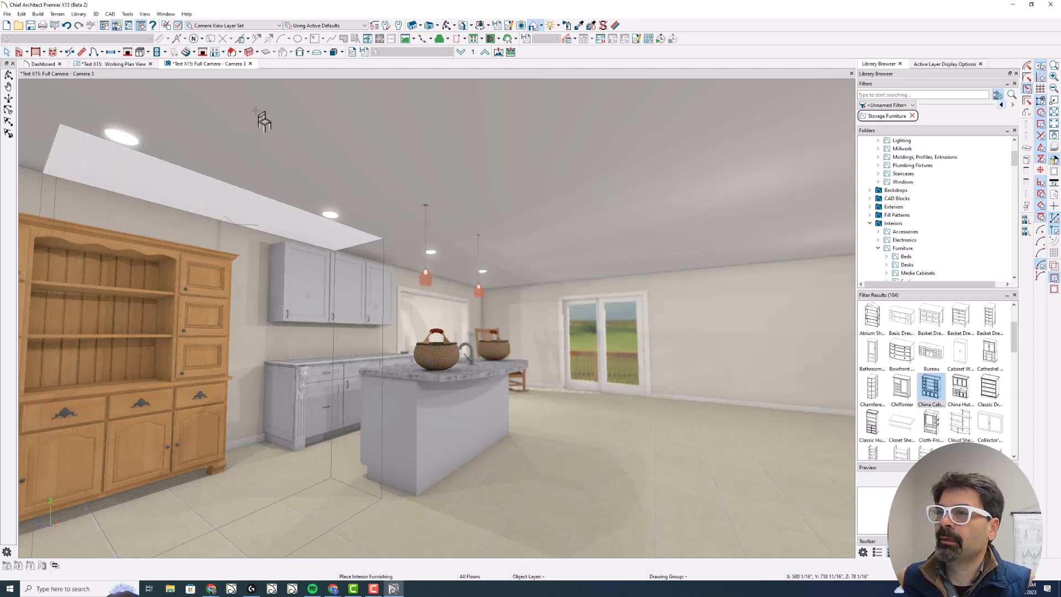
- Set the F-Stop of Camera 3 to 1 and apply the change
{"action": "left_click", "coordinate": [508, 26]}
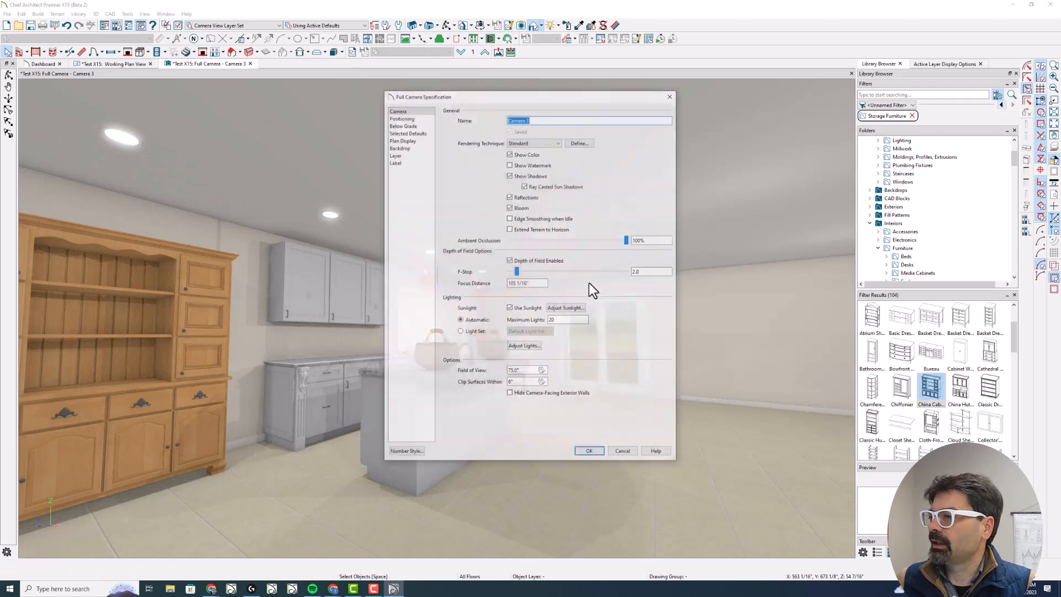
{"action": "left_click_drag", "start_coordinate": [647, 271], "coordinate": [609, 274]}
{"action": "type", "text": "1"}
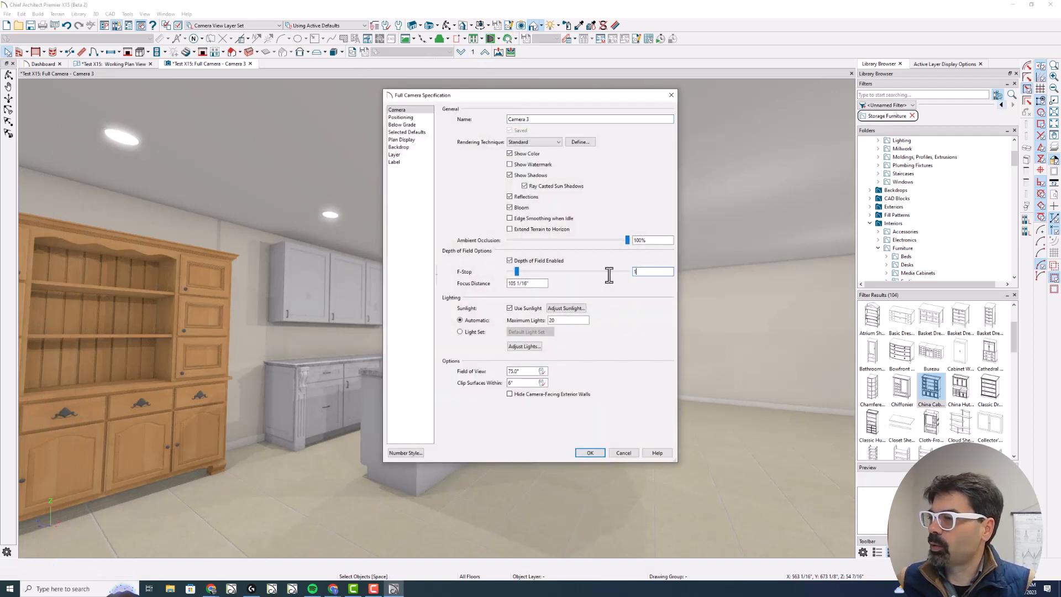
{"action": "key", "text": "Tab"}
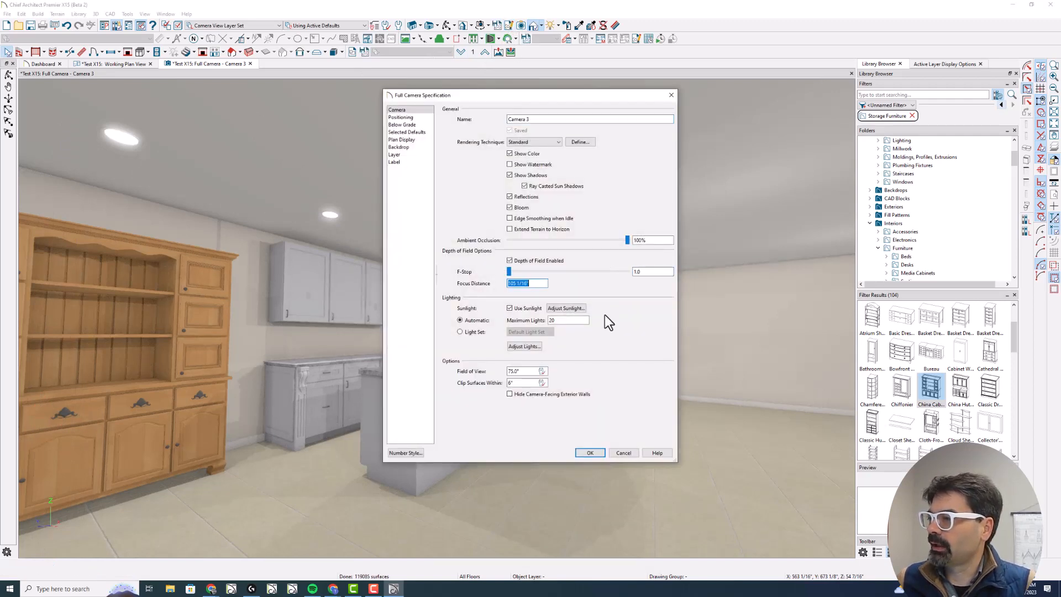
{"action": "left_click", "coordinate": [588, 452]}
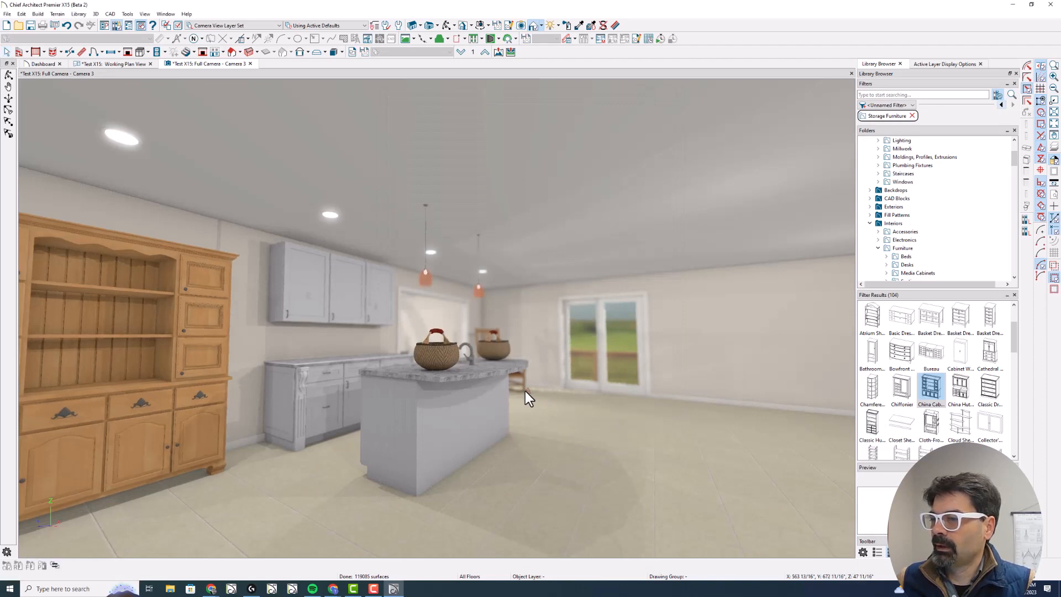
- Examine the blur on the faucet, base cabinets, patio door and china cabinet in the Camera 3 view
{"action": "mouse_move", "coordinate": [479, 369]}
{"action": "left_mouse_down"}
{"action": "mouse_move", "coordinate": [474, 348]}
{"action": "mouse_move", "coordinate": [410, 317]}
{"action": "mouse_move", "coordinate": [375, 453]}
{"action": "mouse_move", "coordinate": [478, 365]}
{"action": "mouse_move", "coordinate": [475, 348]}
{"action": "mouse_move", "coordinate": [471, 360]}
{"action": "left_mouse_up"}
{"action": "left_click", "coordinate": [469, 365]}
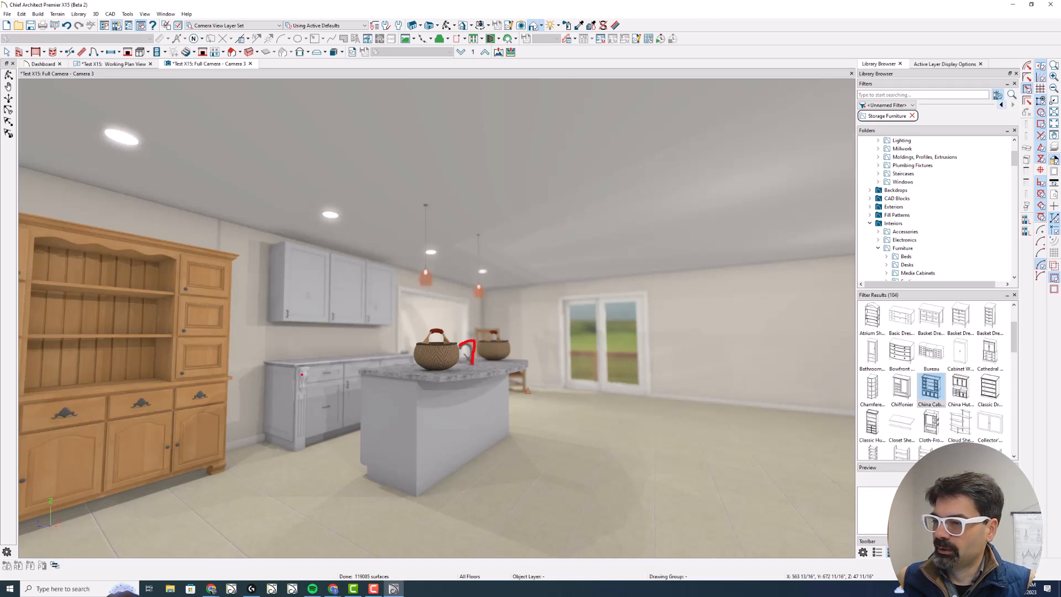
{"action": "mouse_move", "coordinate": [302, 374]}
{"action": "left_mouse_down"}
{"action": "mouse_move", "coordinate": [298, 401]}
{"action": "mouse_move", "coordinate": [326, 364]}
{"action": "mouse_move", "coordinate": [316, 387]}
{"action": "left_mouse_up"}
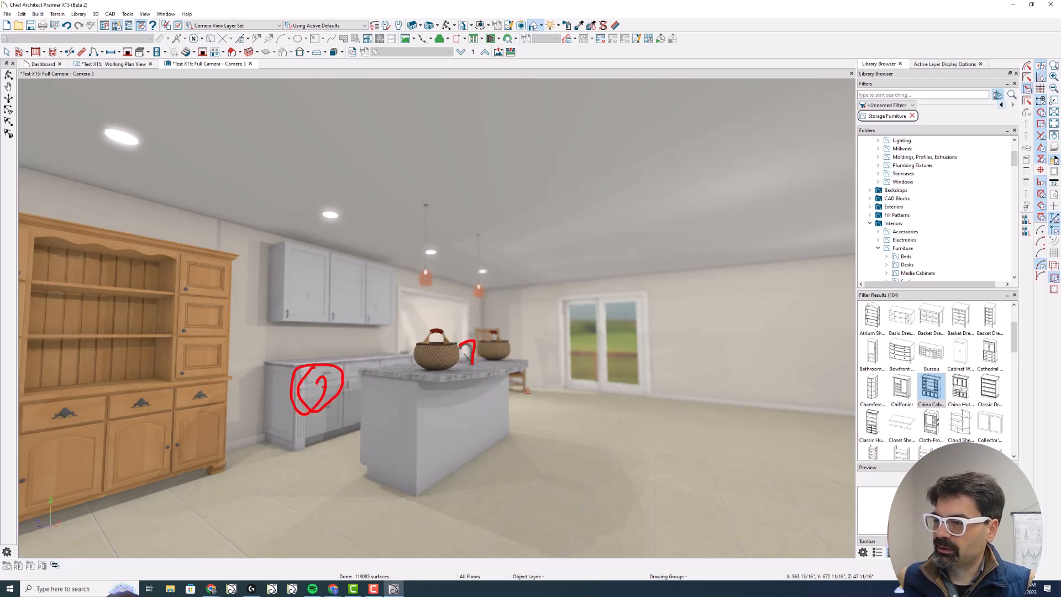
{"action": "mouse_move", "coordinate": [593, 298]}
{"action": "left_mouse_down"}
{"action": "mouse_move", "coordinate": [565, 353]}
{"action": "mouse_move", "coordinate": [595, 307]}
{"action": "left_mouse_up"}
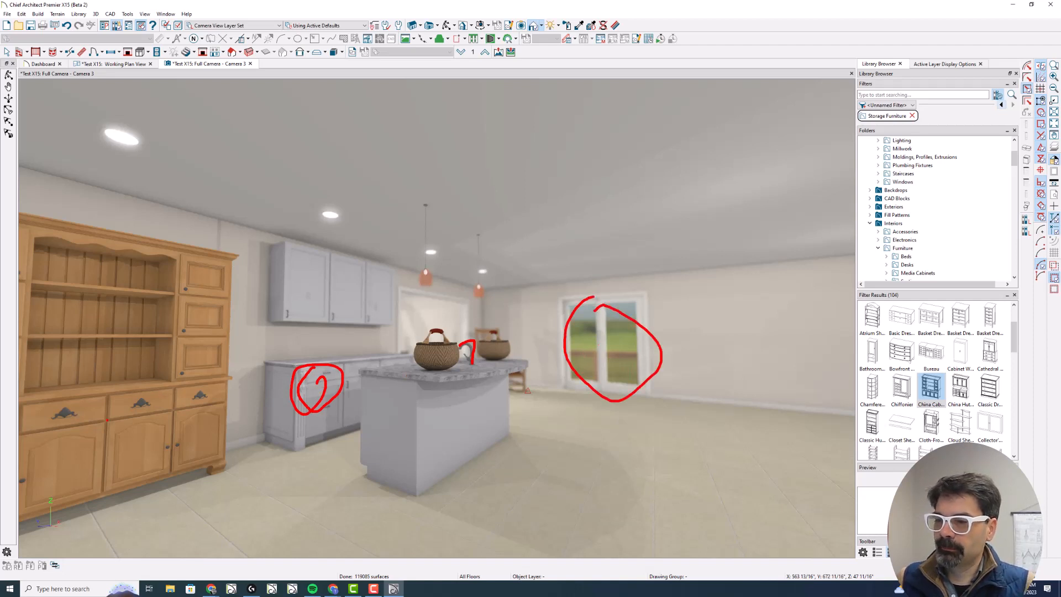
{"action": "mouse_move", "coordinate": [48, 396]}
{"action": "left_mouse_down"}
{"action": "mouse_move", "coordinate": [32, 479]}
{"action": "mouse_move", "coordinate": [21, 414]}
{"action": "left_mouse_up"}
{"action": "key", "text": "Escape"}
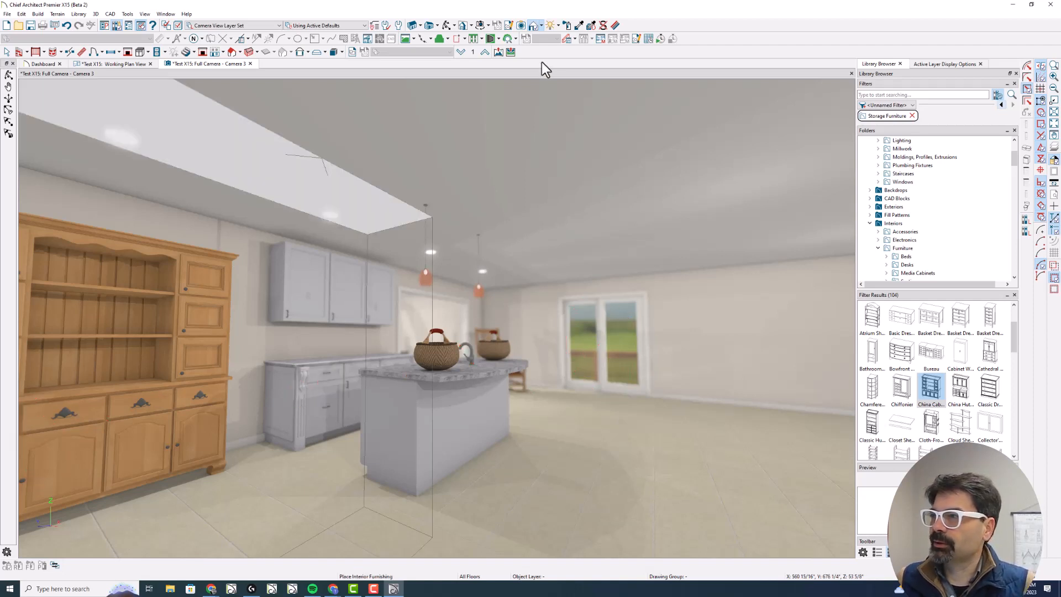
{"action": "key", "text": "space"}
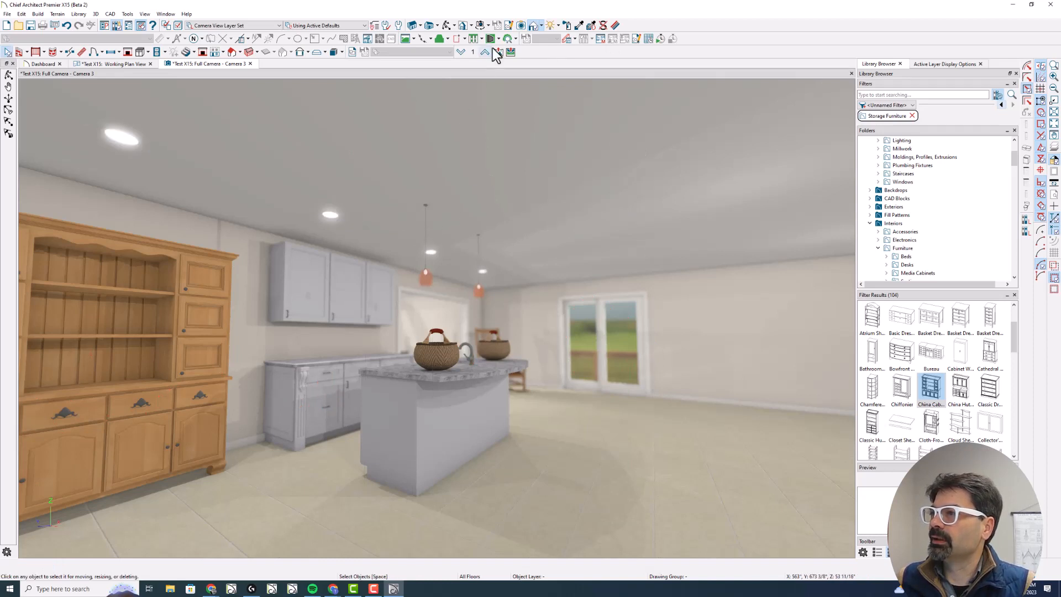
- Set the F-Stop of Camera 3 to 4 and apply the change
{"action": "left_click", "coordinate": [509, 26]}
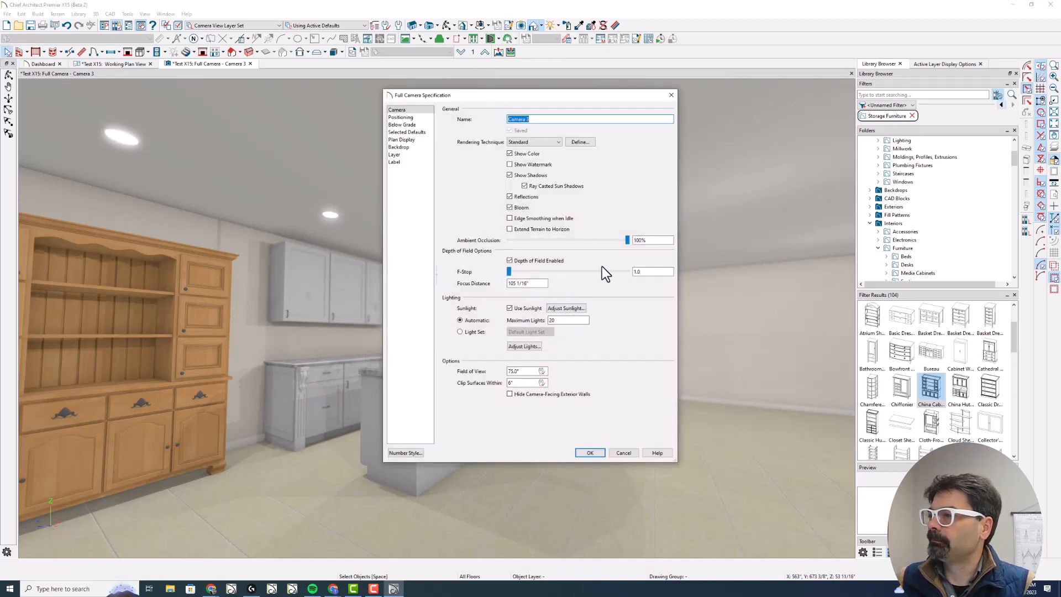
{"action": "double_click", "coordinate": [644, 271]}
{"action": "type", "text": "4"}
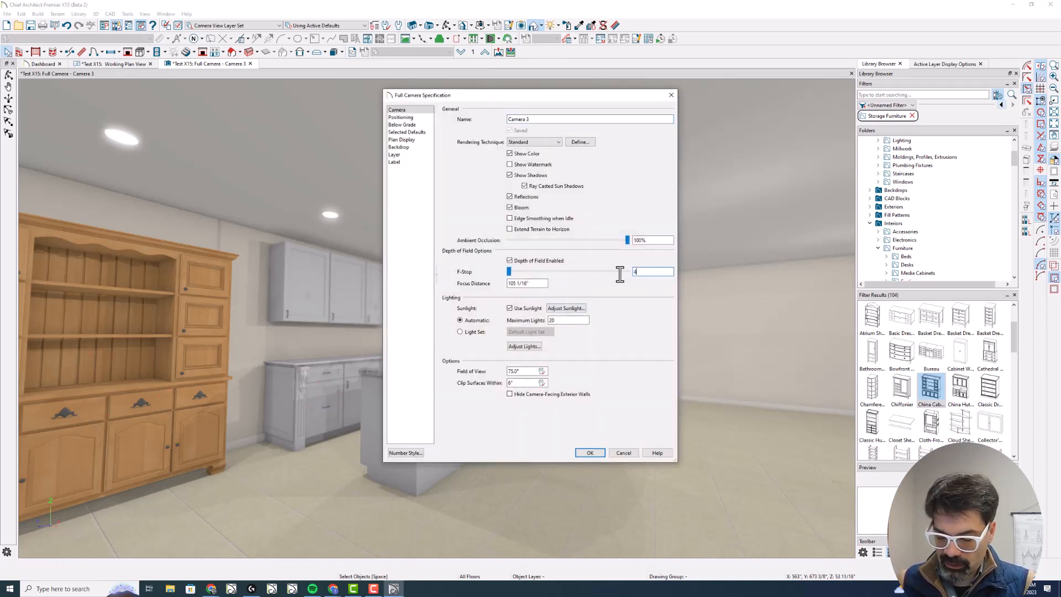
{"action": "key", "text": "Return"}
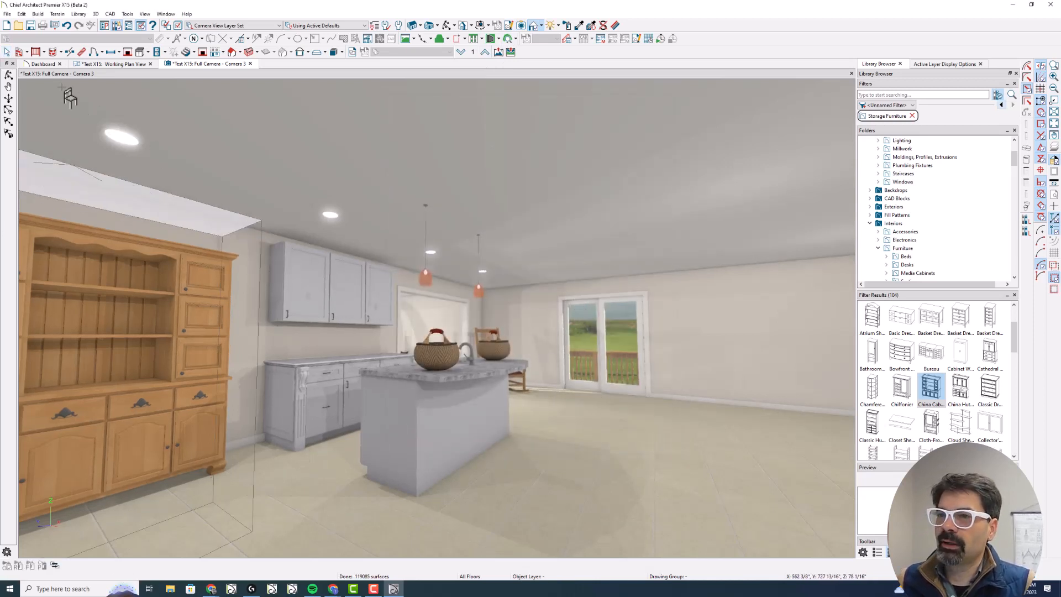
- Examine the sharpness of the rocking chair, deck railing behind the patio door and island baskets in the Camera 3 view
{"action": "left_click", "coordinate": [9, 76]}
{"action": "left_click_drag", "start_coordinate": [336, 290], "coordinate": [337, 292]}
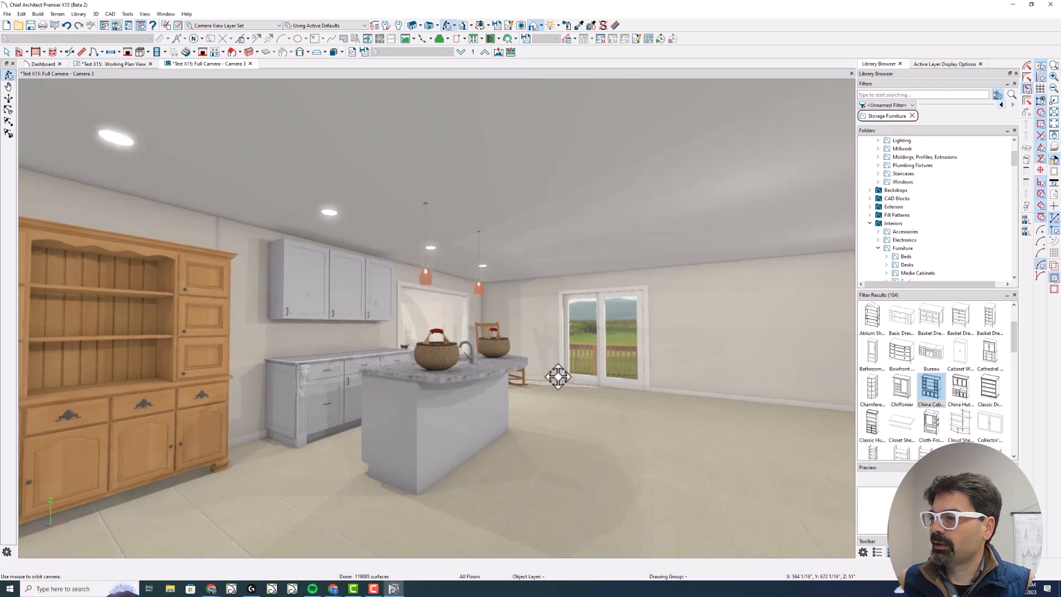
{"action": "left_click_drag", "start_coordinate": [557, 377], "coordinate": [558, 377]}
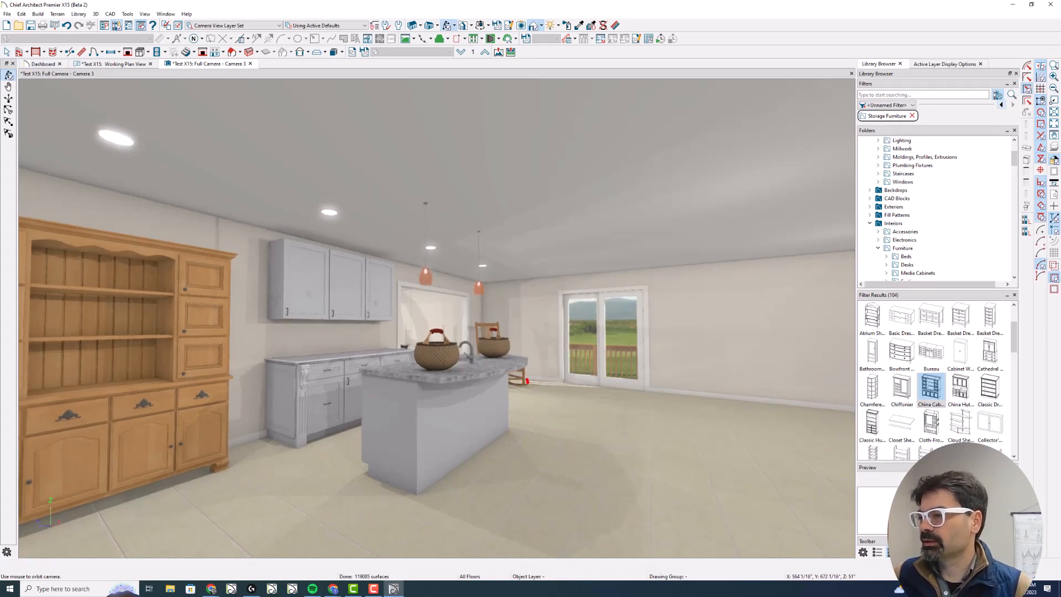
{"action": "left_click_drag", "start_coordinate": [498, 324], "coordinate": [472, 333]}
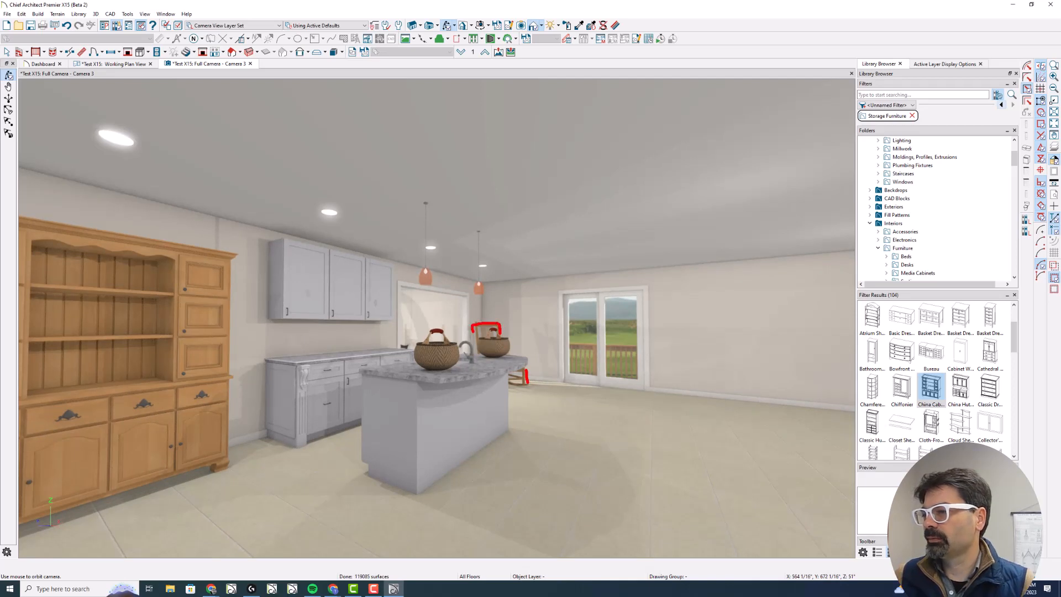
{"action": "left_click_drag", "start_coordinate": [573, 346], "coordinate": [635, 346]}
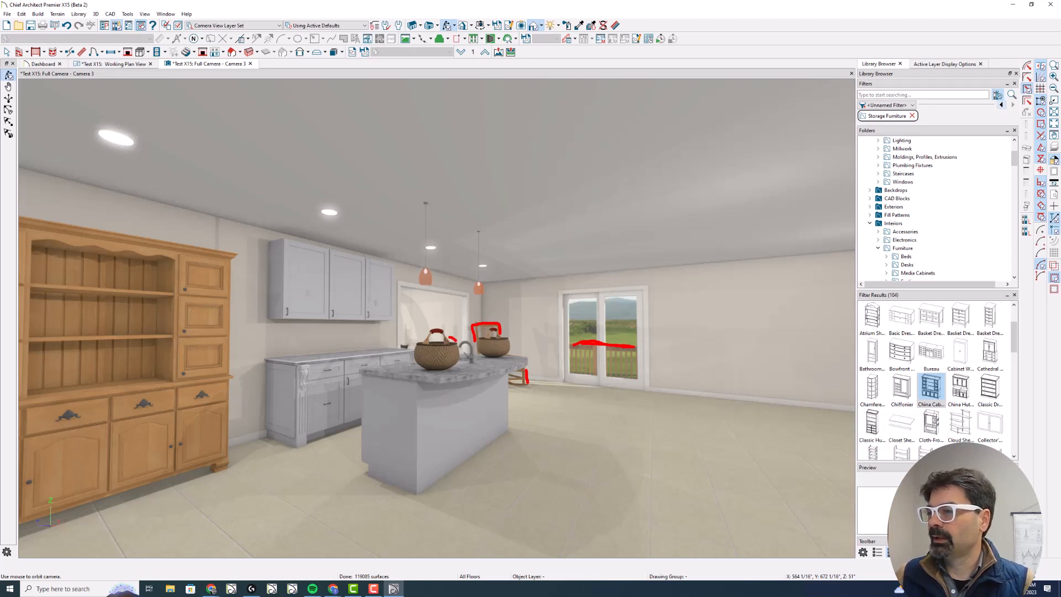
{"action": "mouse_move", "coordinate": [448, 334]}
{"action": "left_mouse_down"}
{"action": "mouse_move", "coordinate": [425, 376]}
{"action": "mouse_move", "coordinate": [461, 343]}
{"action": "mouse_move", "coordinate": [426, 332]}
{"action": "mouse_move", "coordinate": [504, 363]}
{"action": "mouse_move", "coordinate": [502, 326]}
{"action": "left_mouse_up"}
{"action": "key", "text": "Escape"}
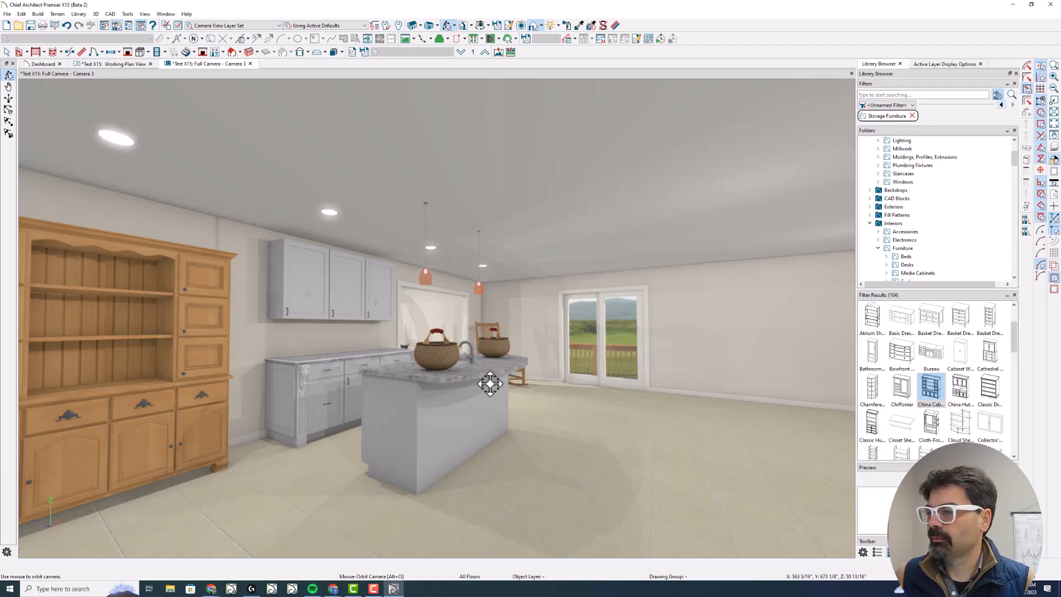
{"action": "left_click_drag", "start_coordinate": [491, 384], "coordinate": [519, 414]}
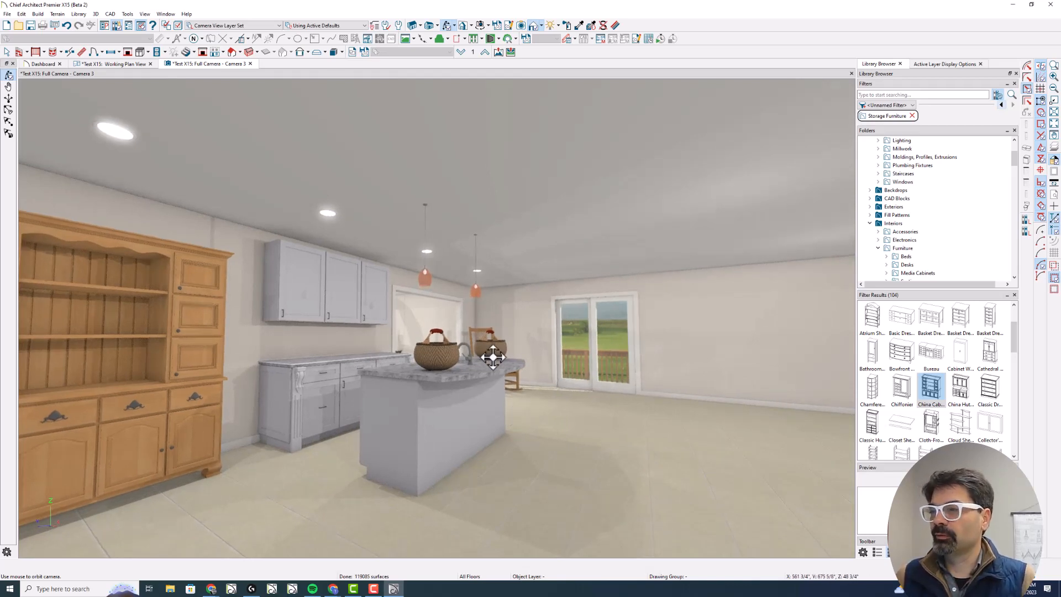
- In the working plan view, shift Camera 3 so its focal point sits at the island sink and reposition the camera west of the island
{"action": "left_click", "coordinate": [125, 64]}
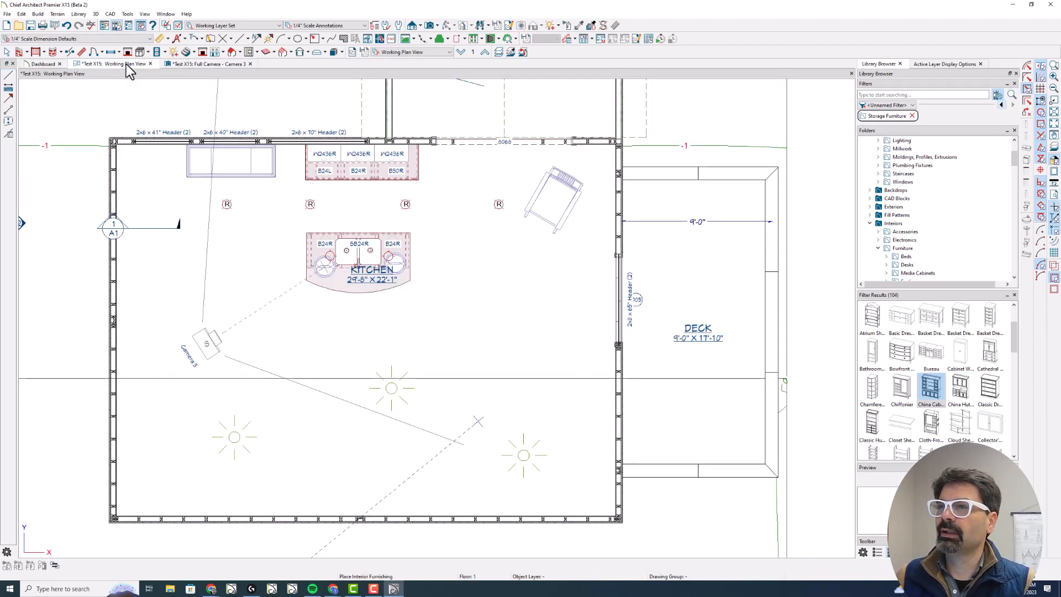
{"action": "key", "text": "space"}
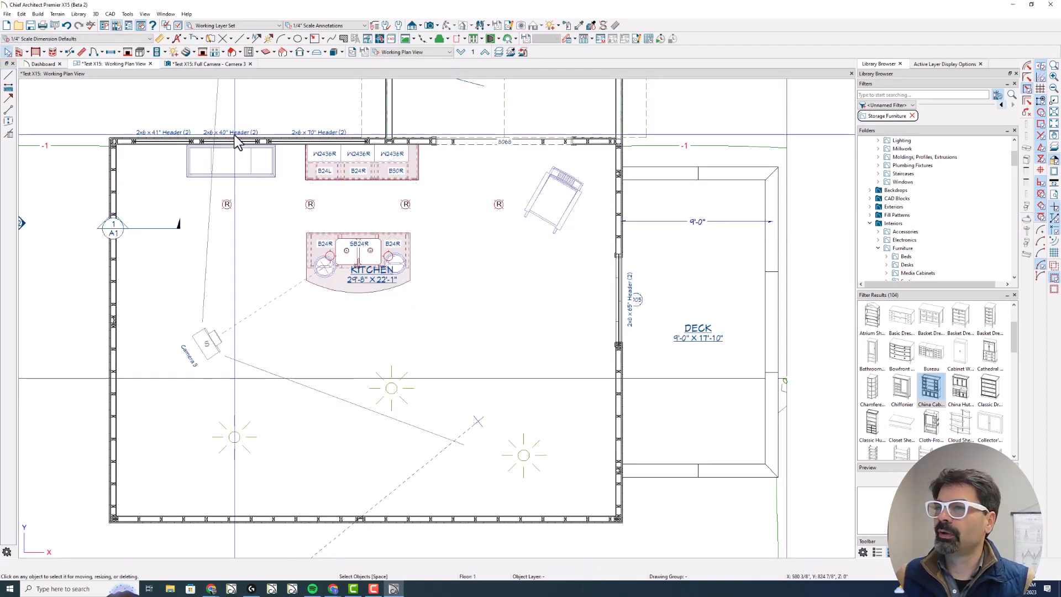
{"action": "left_click", "coordinate": [223, 343]}
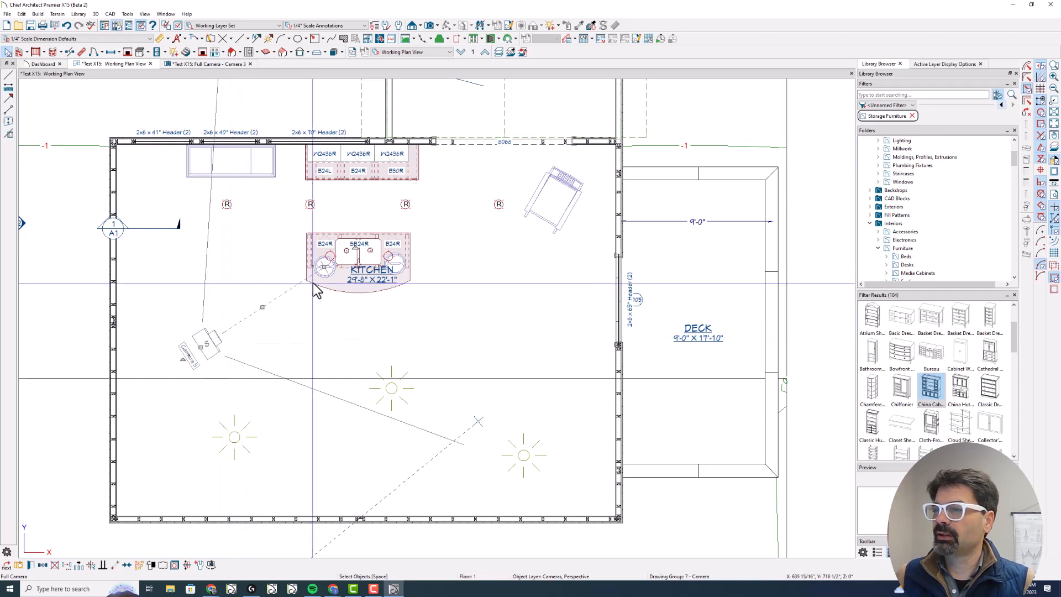
{"action": "left_click_drag", "start_coordinate": [324, 267], "coordinate": [324, 267]}
{"action": "left_click", "coordinate": [324, 267]}
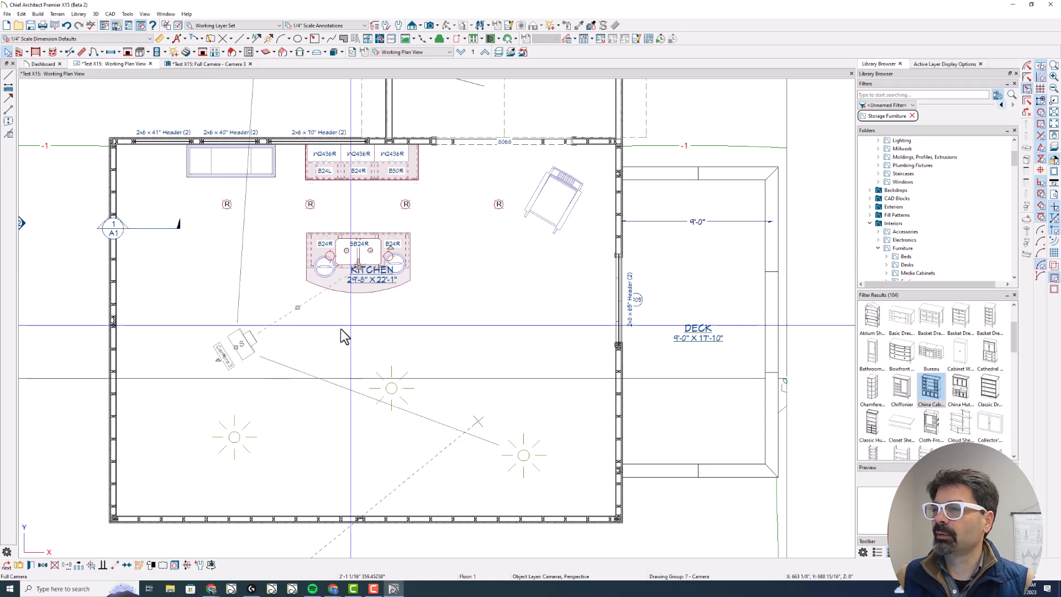
{"action": "left_click", "coordinate": [237, 350]}
{"action": "left_click_drag", "start_coordinate": [241, 358], "coordinate": [217, 314]}
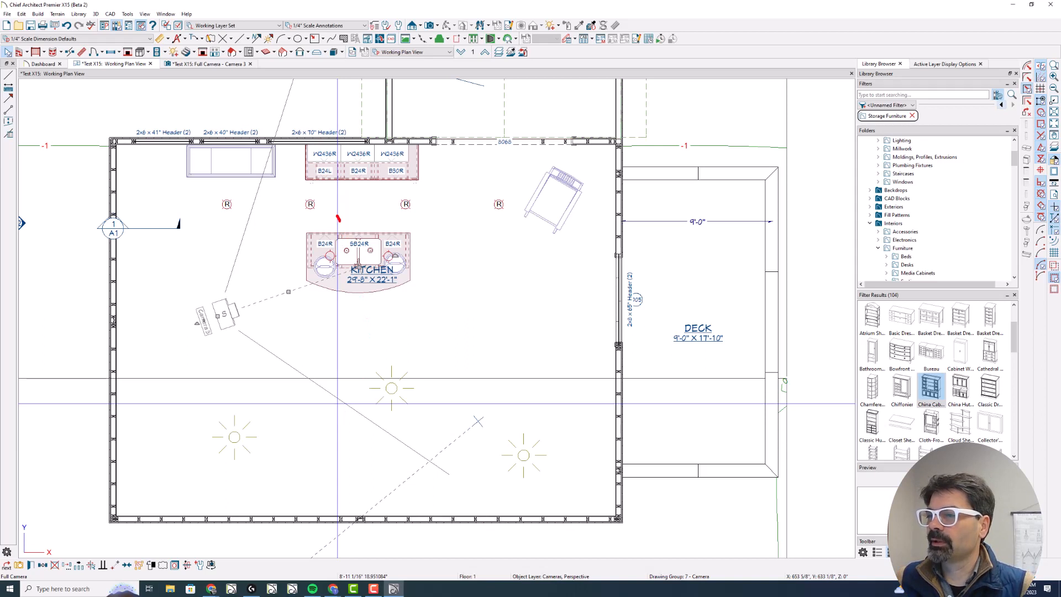
- Examine the focal plane through the island sink relative to the plane of Camera 3 in the plan view
{"action": "left_click_drag", "start_coordinate": [338, 218], "coordinate": [381, 333]}
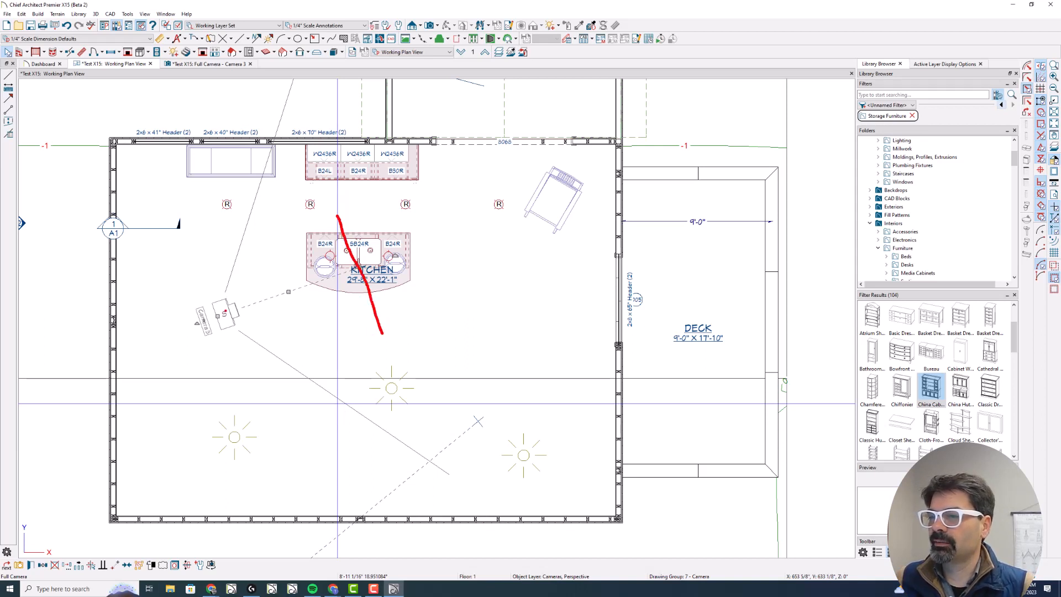
{"action": "left_click_drag", "start_coordinate": [198, 245], "coordinate": [221, 365]}
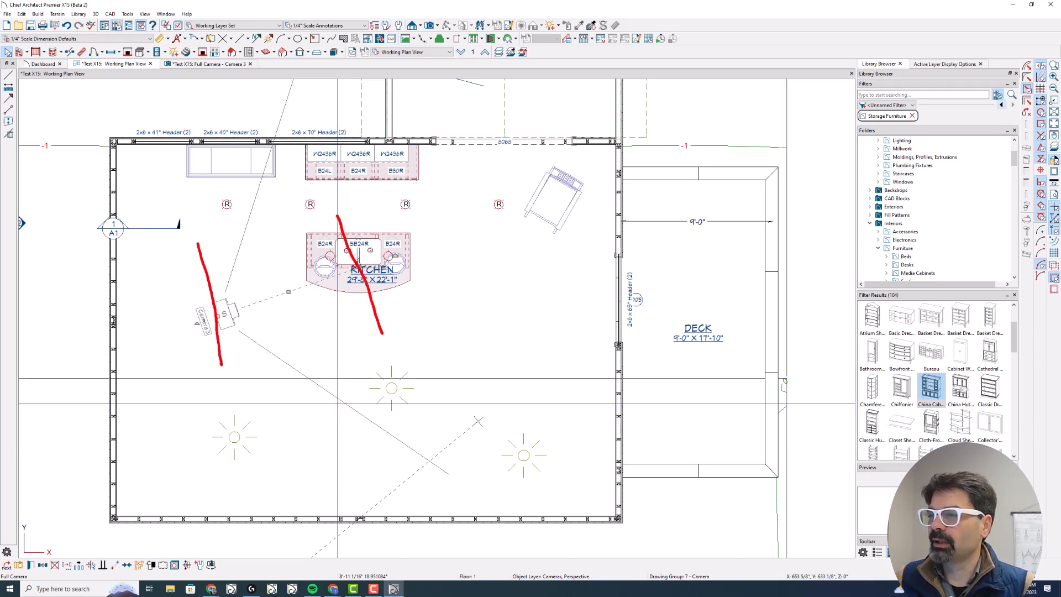
{"action": "mouse_move", "coordinate": [348, 243]}
{"action": "left_mouse_down"}
{"action": "mouse_move", "coordinate": [367, 298]}
{"action": "mouse_move", "coordinate": [344, 228]}
{"action": "mouse_move", "coordinate": [379, 319]}
{"action": "left_mouse_up"}
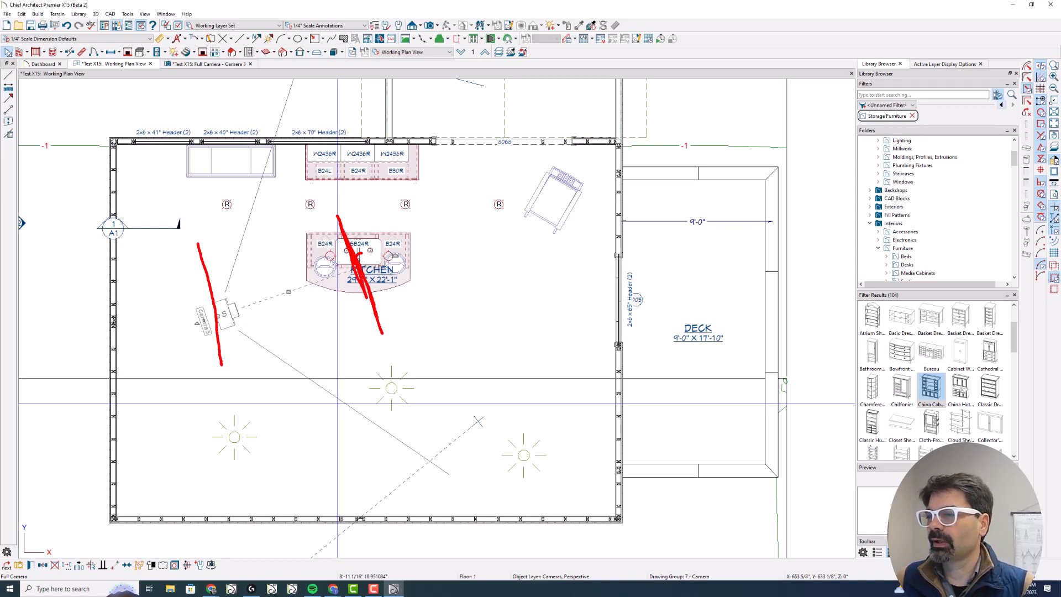
{"action": "left_click_drag", "start_coordinate": [353, 271], "coordinate": [370, 286]}
{"action": "key", "text": "Escape"}
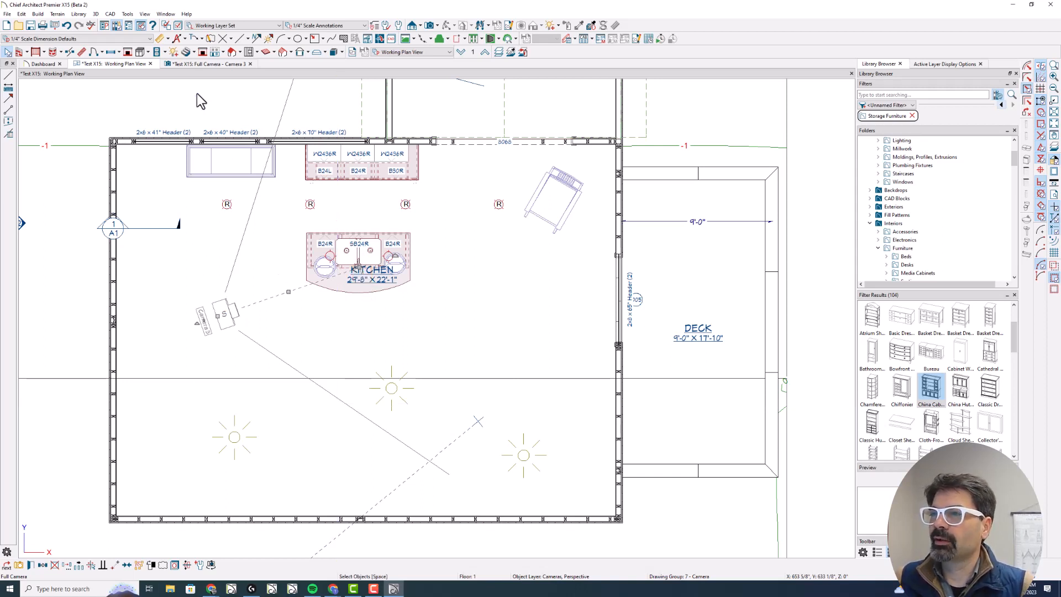
- Return to the Camera 3 view and set its F-Stop to 2 in the camera specification
{"action": "left_click", "coordinate": [193, 66]}
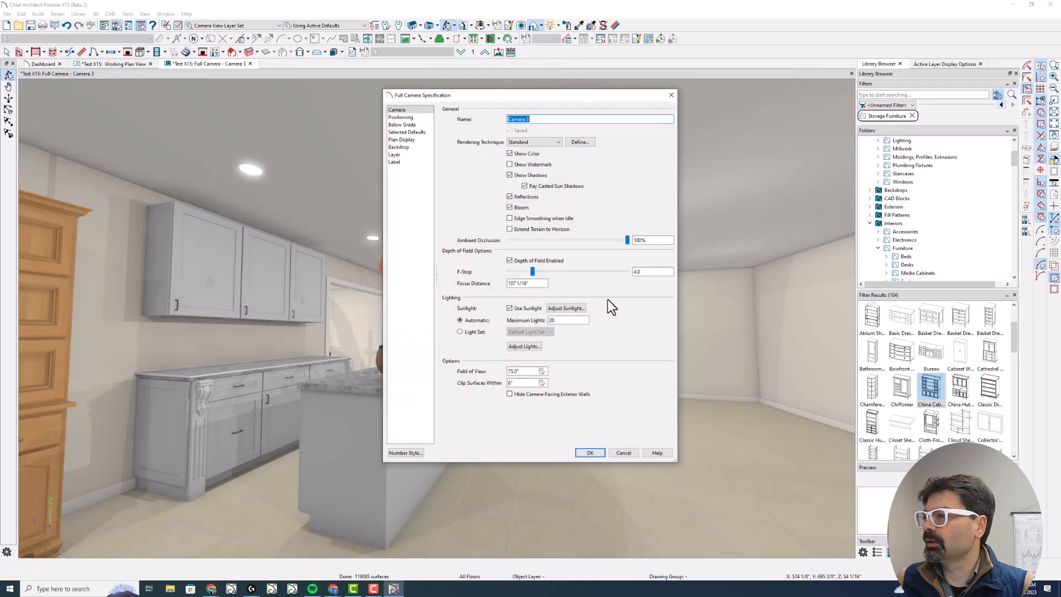
{"action": "left_click", "coordinate": [645, 271]}
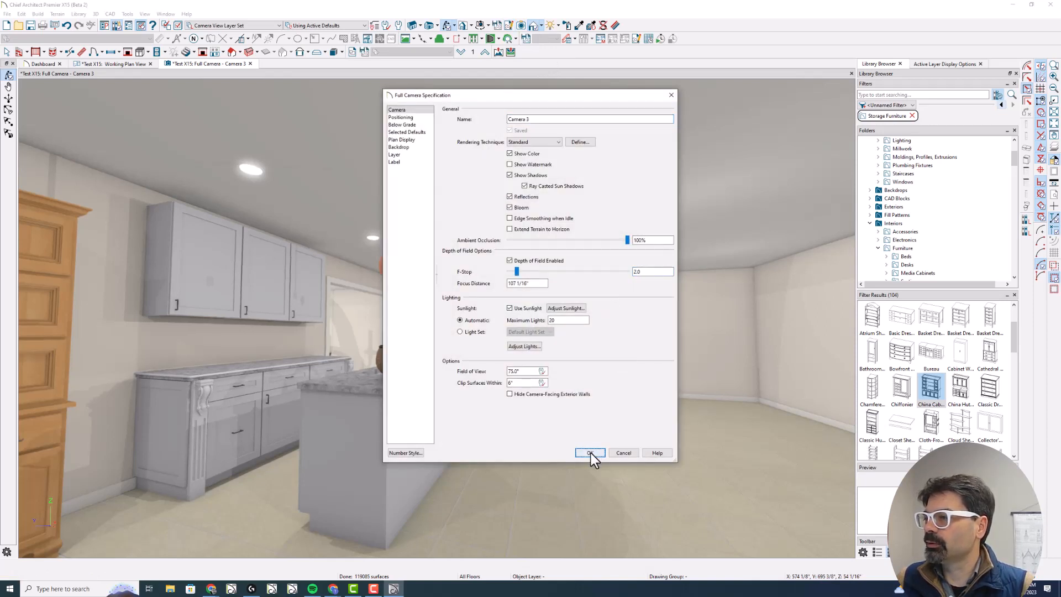
{"action": "left_click", "coordinate": [590, 452]}
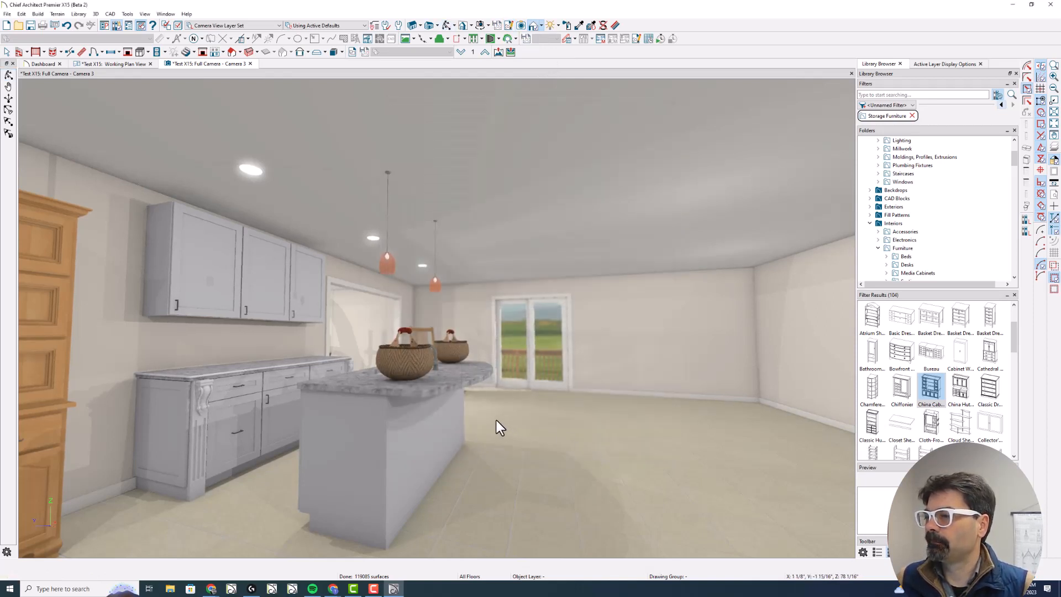
{"action": "left_click", "coordinate": [9, 75]}
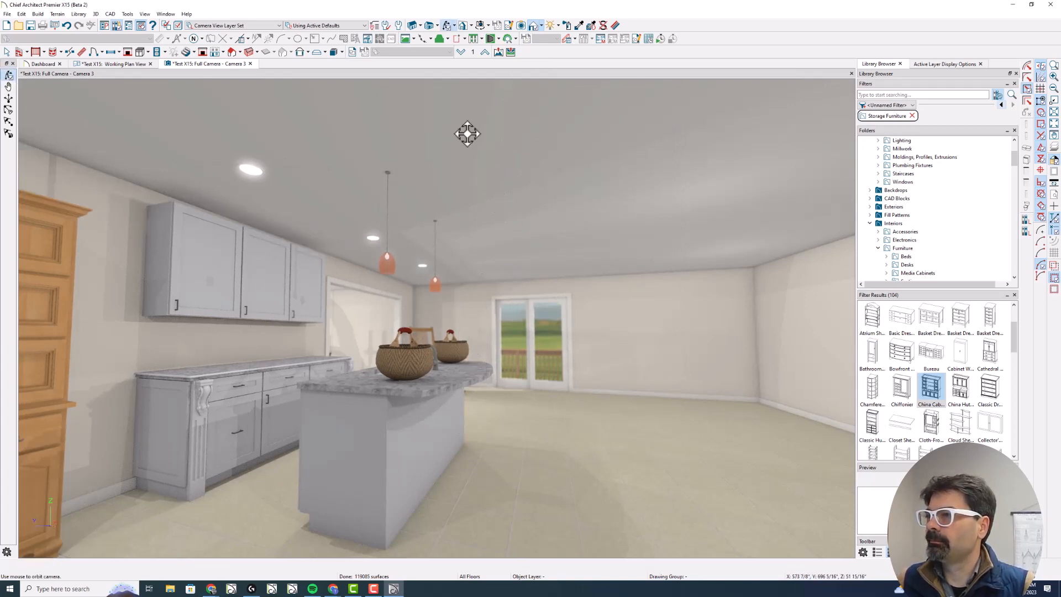
- Change the F-Stop of Camera 3 again in the camera specification and apply it
{"action": "left_click", "coordinate": [509, 26]}
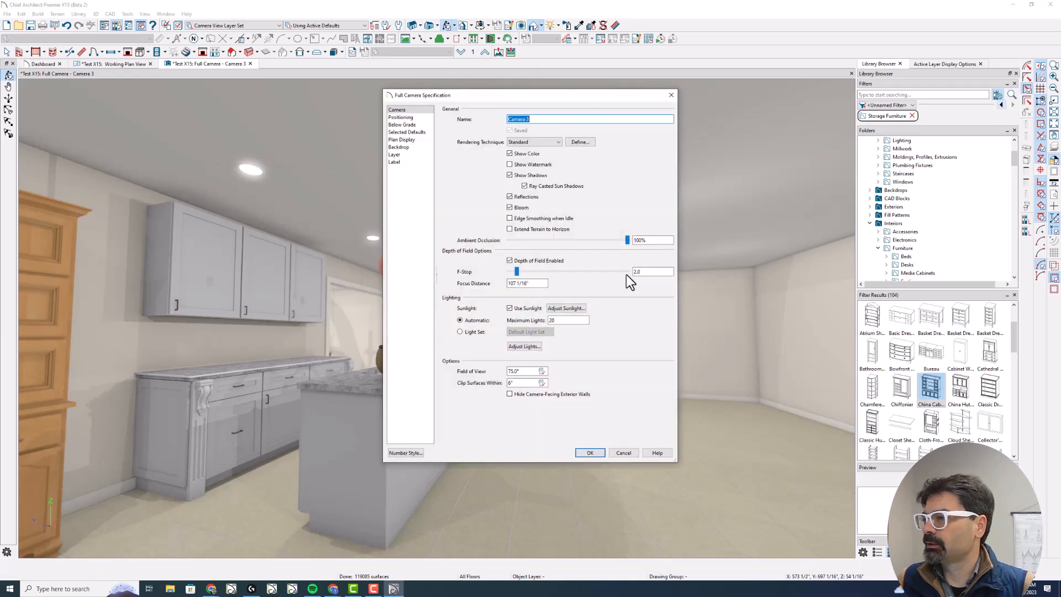
{"action": "left_click_drag", "start_coordinate": [665, 271], "coordinate": [596, 277]}
{"action": "key", "text": "Return"}
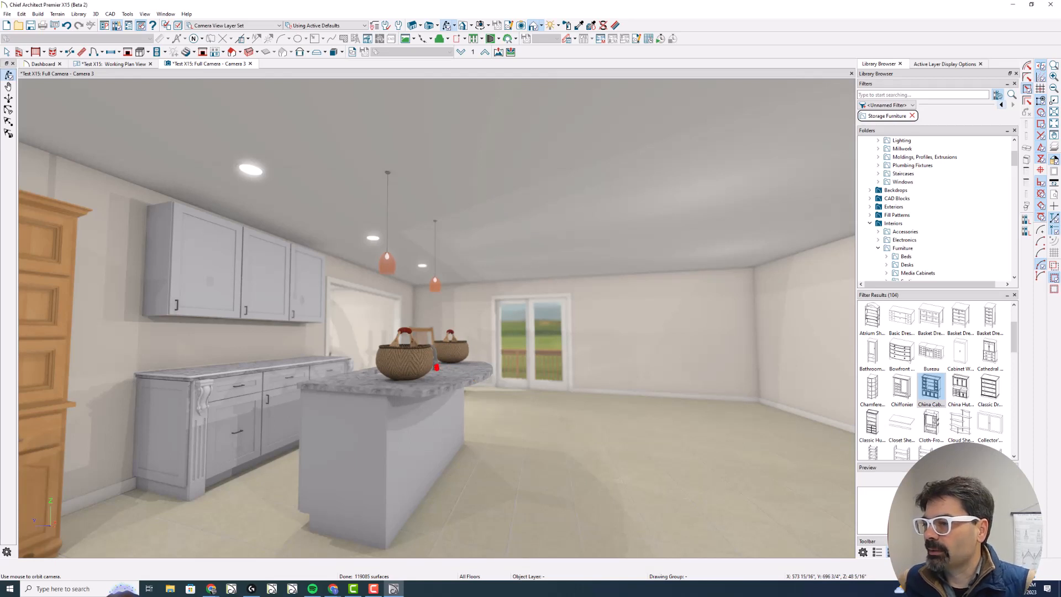
- Compare the sharpness of the two island baskets and the area around the focal point in the Camera 3 view
{"action": "left_click_drag", "start_coordinate": [436, 367], "coordinate": [515, 374]}
{"action": "mouse_move", "coordinate": [397, 336]}
{"action": "left_mouse_down"}
{"action": "mouse_move", "coordinate": [380, 338]}
{"action": "mouse_move", "coordinate": [437, 354]}
{"action": "mouse_move", "coordinate": [406, 337]}
{"action": "left_mouse_up"}
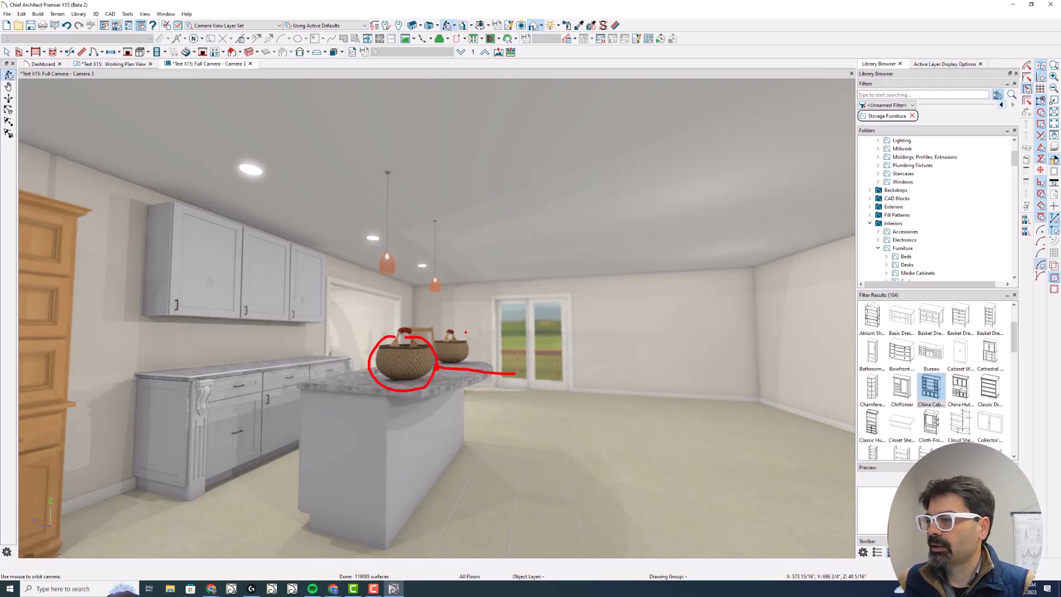
{"action": "key", "text": "Escape"}
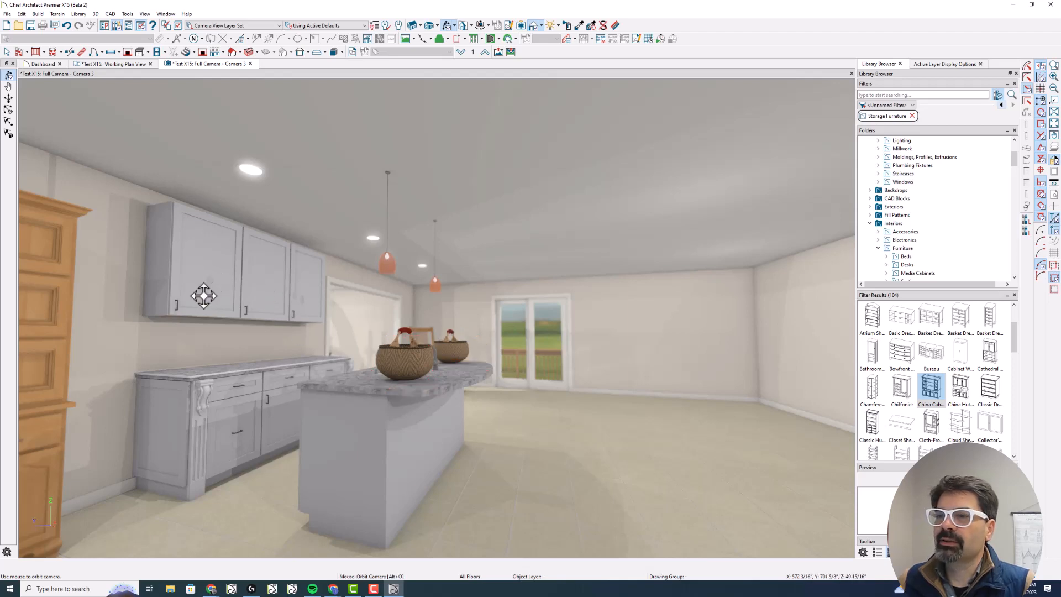
- Orbit Camera 3 to face the island's curved front and tile the plan view beside the camera view, framed on the kitchen
{"action": "left_click_drag", "start_coordinate": [528, 500], "coordinate": [405, 499]}
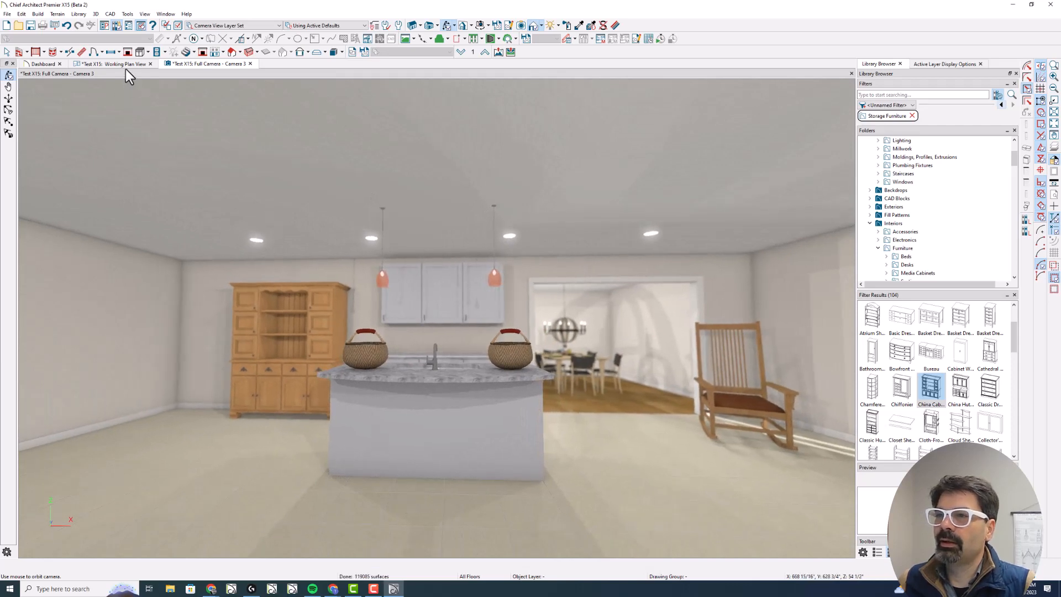
{"action": "left_click", "coordinate": [112, 64]}
{"action": "key", "text": "shift+F4"}
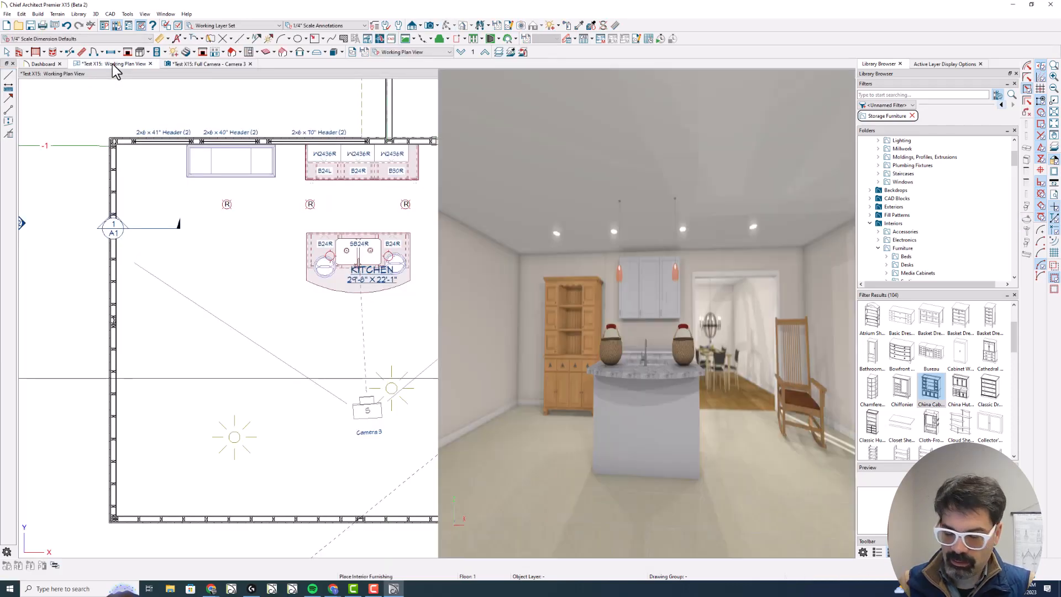
{"action": "scroll", "coordinate": [185, 111], "scroll_direction": "up", "scroll_amount": 3}
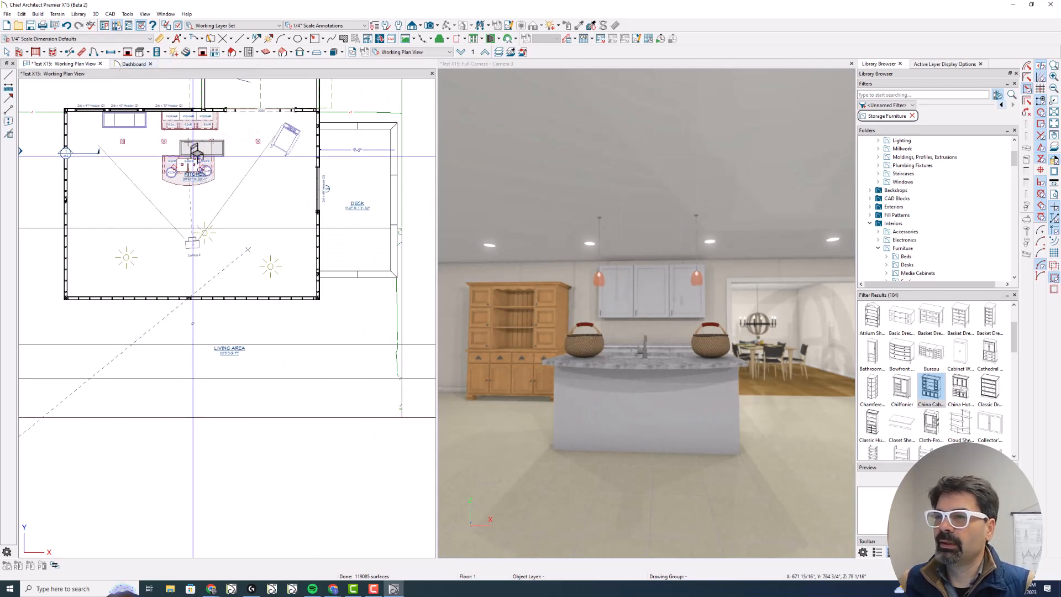
{"action": "scroll", "coordinate": [208, 177], "scroll_direction": "up", "scroll_amount": 2}
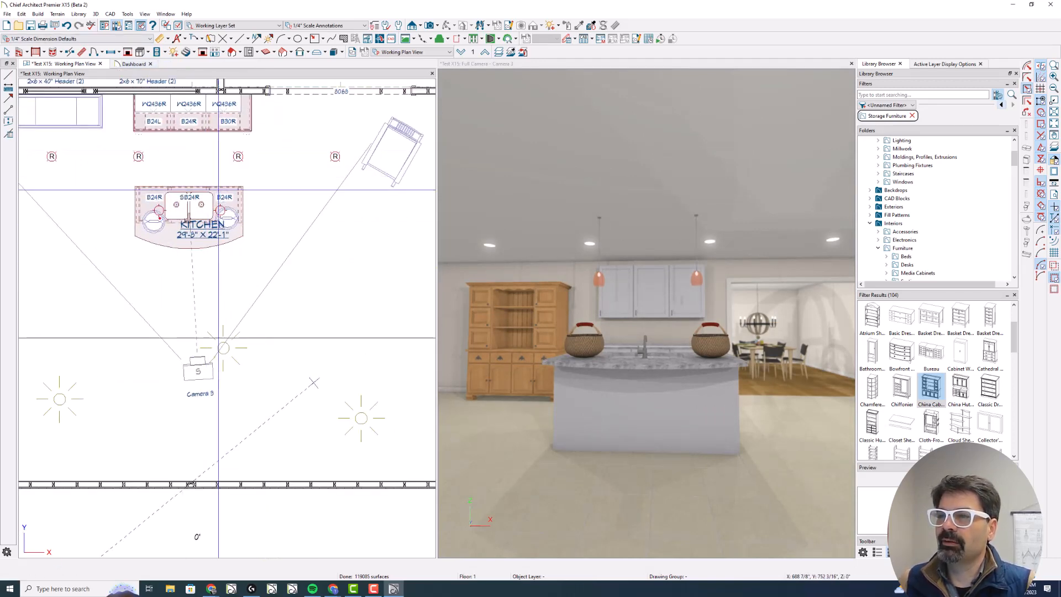
- Compare the focal plane through the island baskets in plan with the sharpness of the dining chairs and wall cabinets in the camera view
{"action": "left_click_drag", "start_coordinate": [109, 224], "coordinate": [278, 219]}
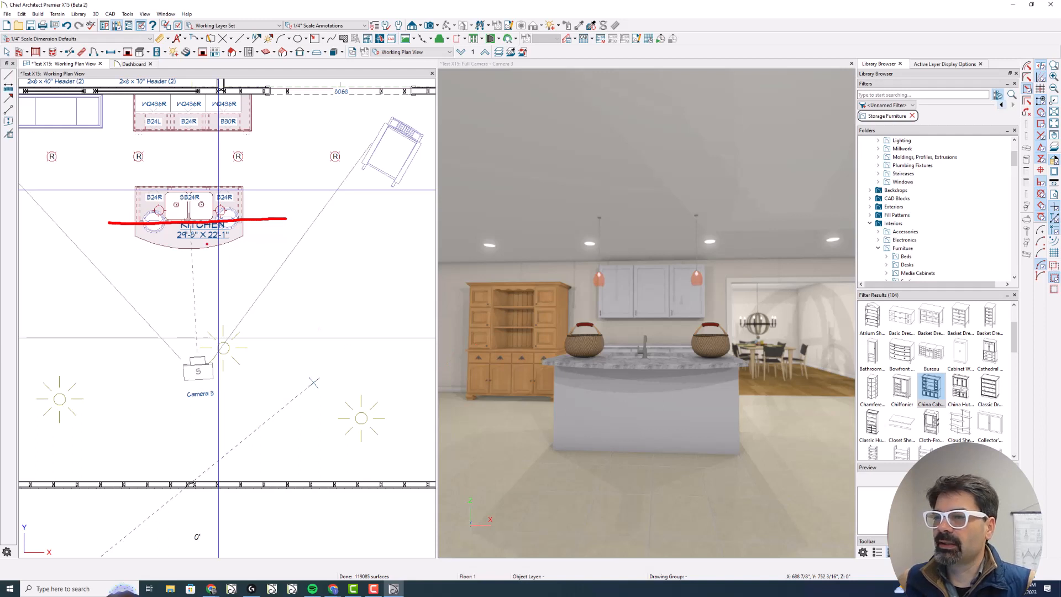
{"action": "left_click_drag", "start_coordinate": [152, 210], "coordinate": [152, 220]}
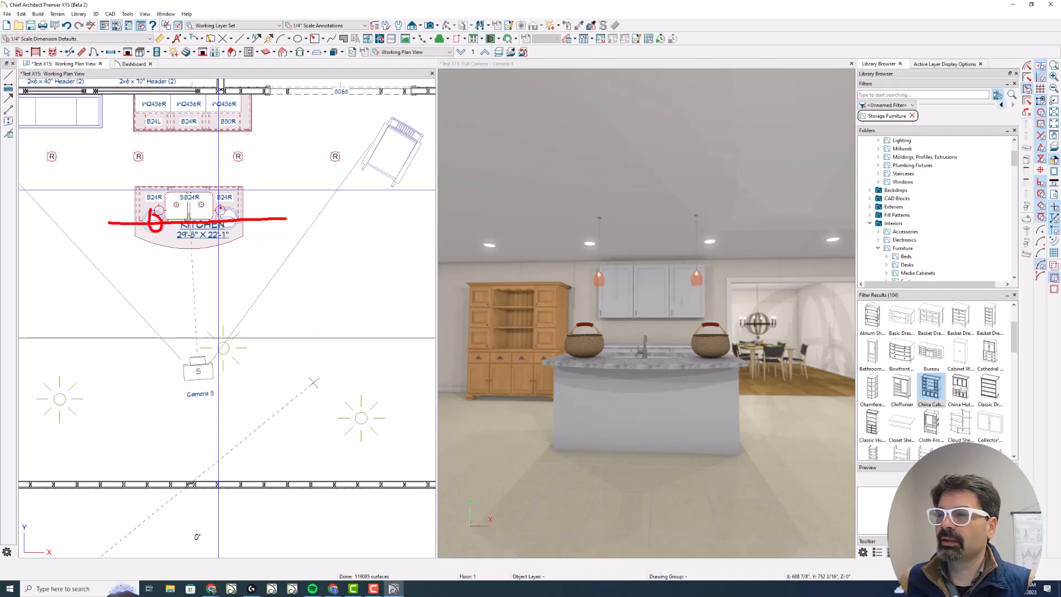
{"action": "mouse_move", "coordinate": [221, 209]}
{"action": "left_mouse_down"}
{"action": "mouse_move", "coordinate": [240, 233]}
{"action": "mouse_move", "coordinate": [234, 206]}
{"action": "left_mouse_up"}
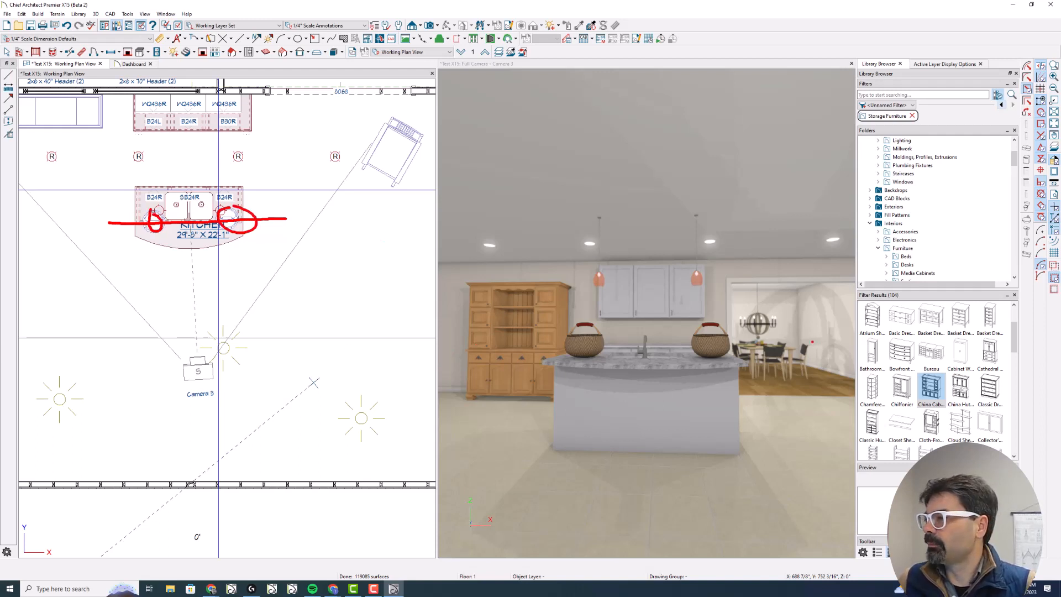
{"action": "mouse_move", "coordinate": [774, 318]}
{"action": "left_mouse_down"}
{"action": "mouse_move", "coordinate": [755, 342]}
{"action": "mouse_move", "coordinate": [777, 321]}
{"action": "left_mouse_up"}
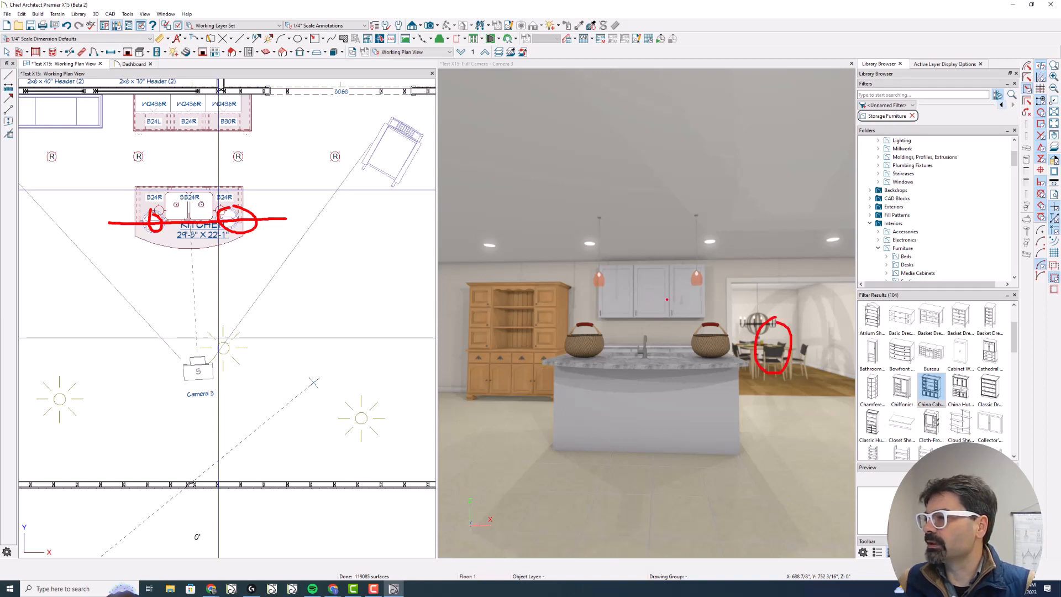
{"action": "left_click_drag", "start_coordinate": [666, 291], "coordinate": [671, 313]}
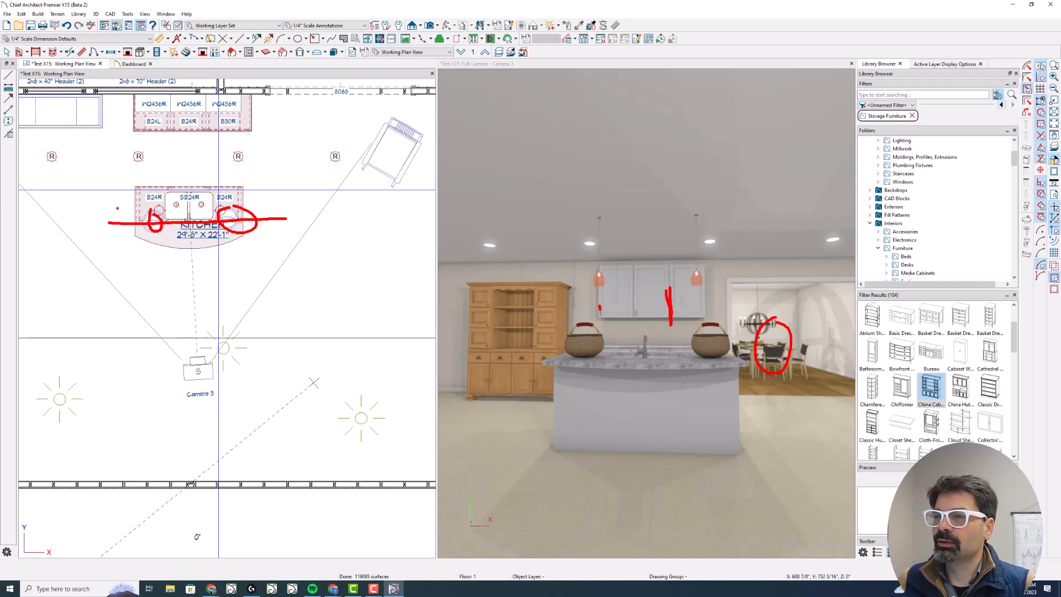
- Compare the planes behind the island in plan, from the wall cabinets back through to the dining room, by their distance from the focal plane
{"action": "left_click_drag", "start_coordinate": [121, 176], "coordinate": [241, 170]}
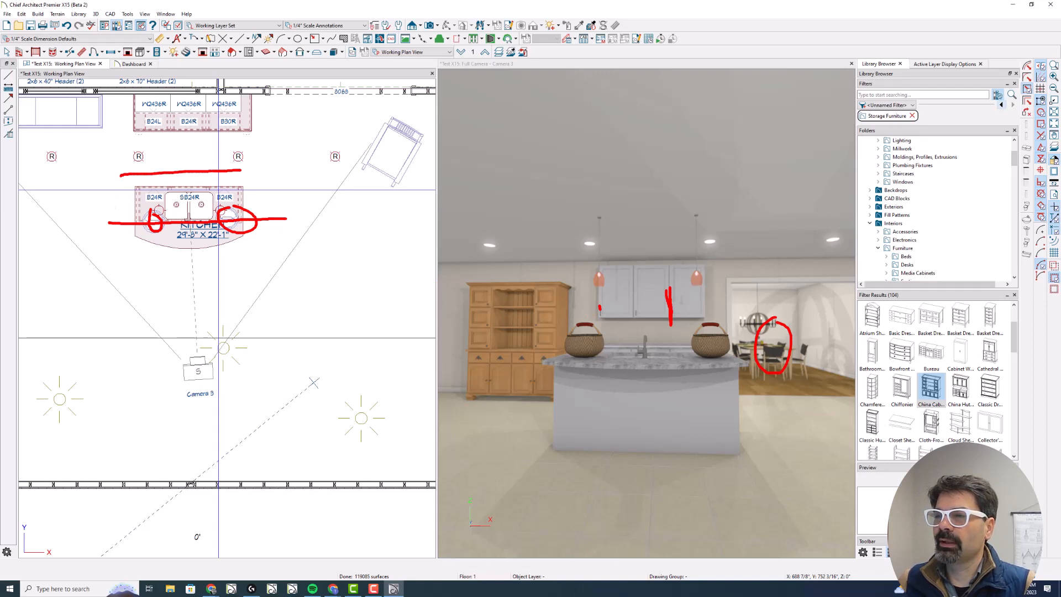
{"action": "left_click_drag", "start_coordinate": [118, 173], "coordinate": [258, 165]}
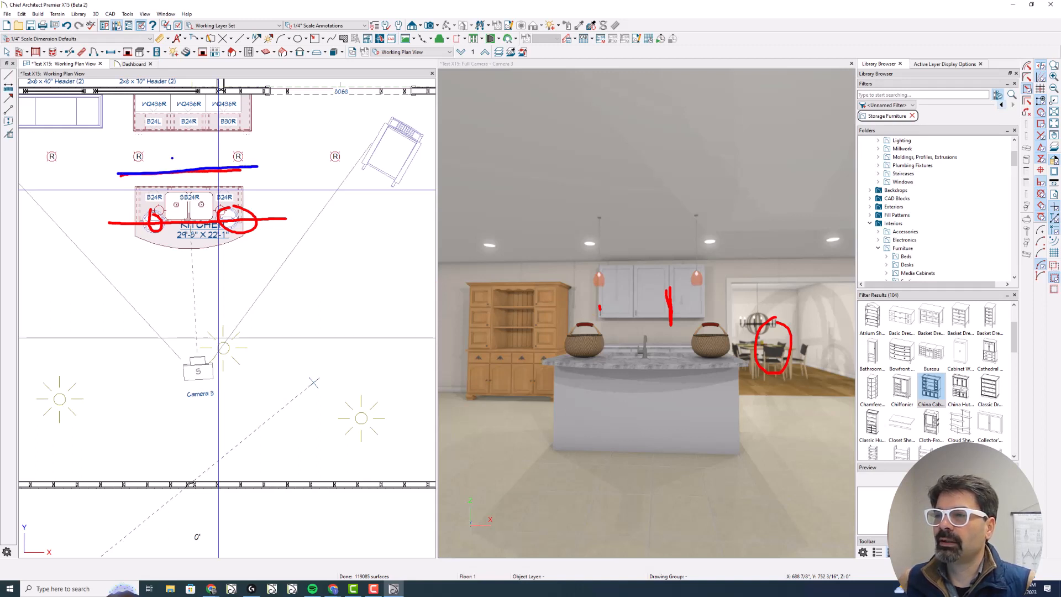
{"action": "left_click_drag", "start_coordinate": [108, 136], "coordinate": [246, 128]}
{"action": "left_click_drag", "start_coordinate": [80, 90], "coordinate": [391, 80]}
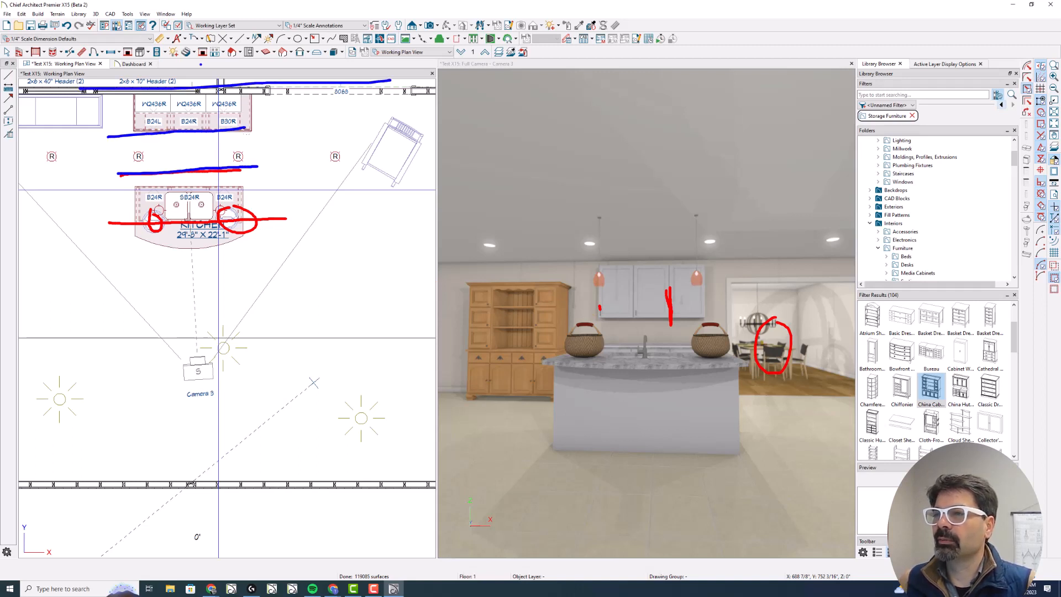
{"action": "left_click_drag", "start_coordinate": [93, 53], "coordinate": [340, 46]}
{"action": "key", "text": "Escape"}
{"action": "mouse_move", "coordinate": [320, 231]}
{"action": "middle_mouse_down"}
{"action": "mouse_move", "coordinate": [327, 369]}
{"action": "mouse_move", "coordinate": [312, 406]}
{"action": "middle_mouse_up"}
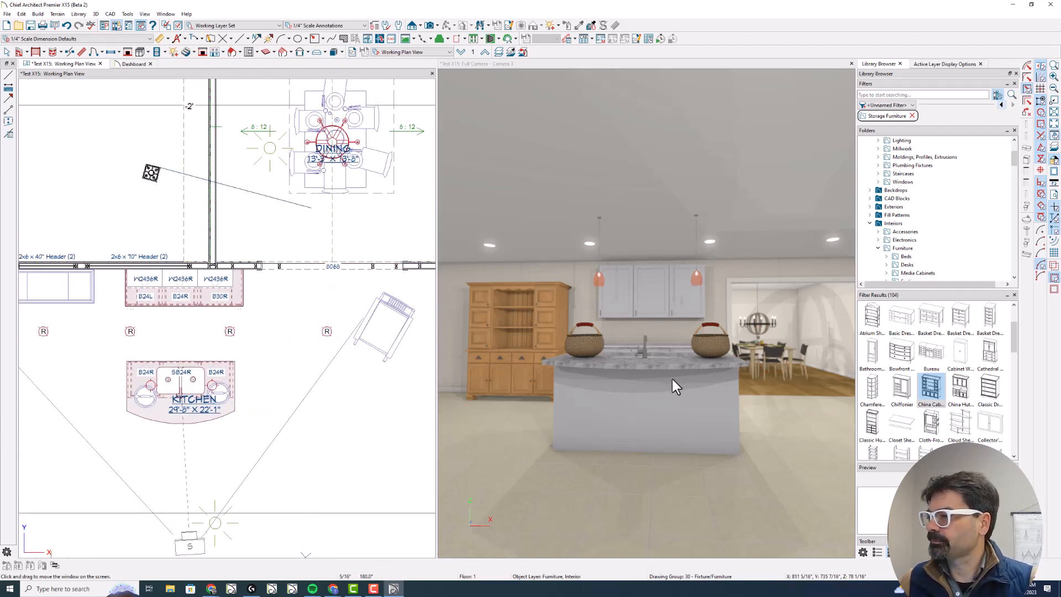
- Enlarge the Camera 3 view to fill the workspace and compare the sharpness of the china cabinet, rocking chair and dining set
{"action": "left_click", "coordinate": [618, 64]}
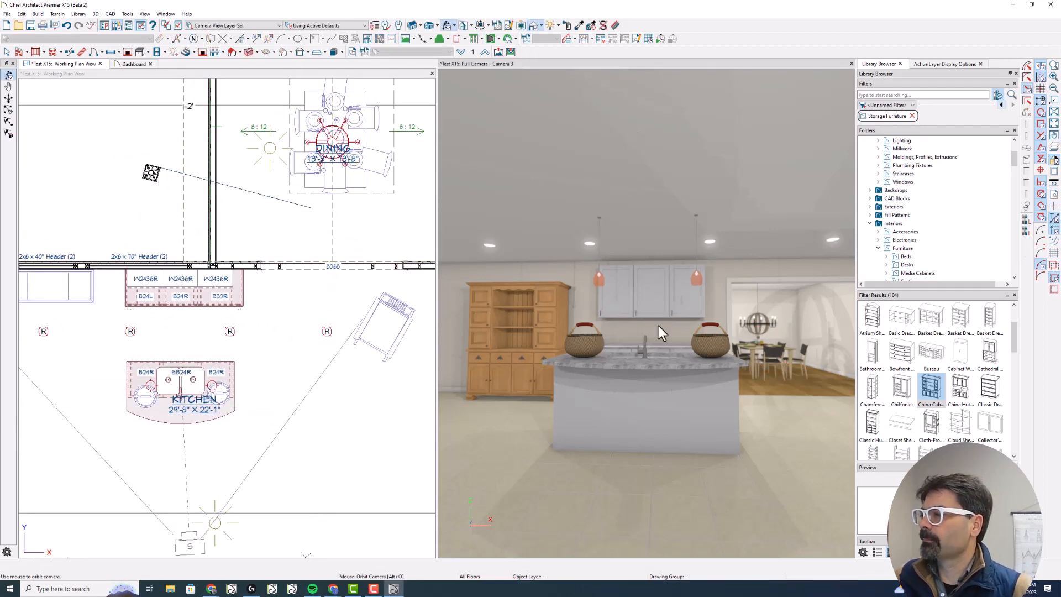
{"action": "double_click", "coordinate": [508, 63]}
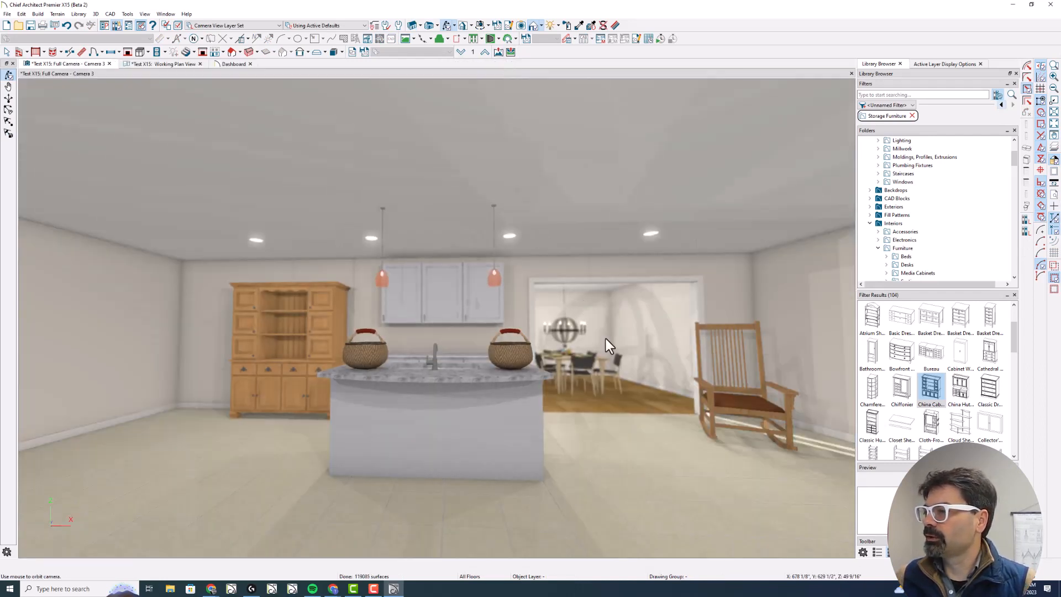
{"action": "left_click_drag", "start_coordinate": [263, 373], "coordinate": [263, 373]}
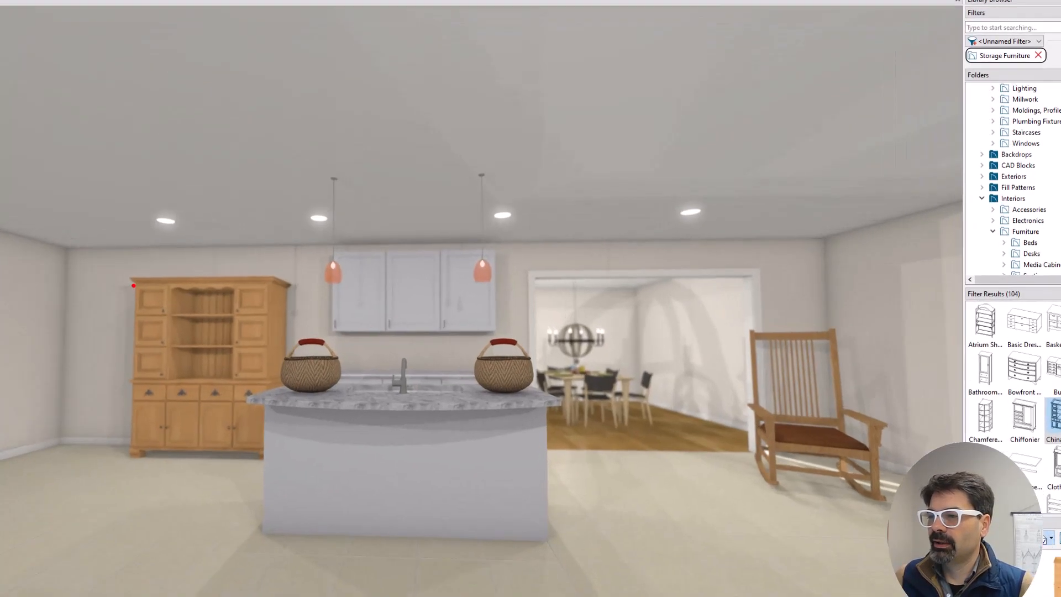
{"action": "left_click_drag", "start_coordinate": [231, 289], "coordinate": [242, 412]}
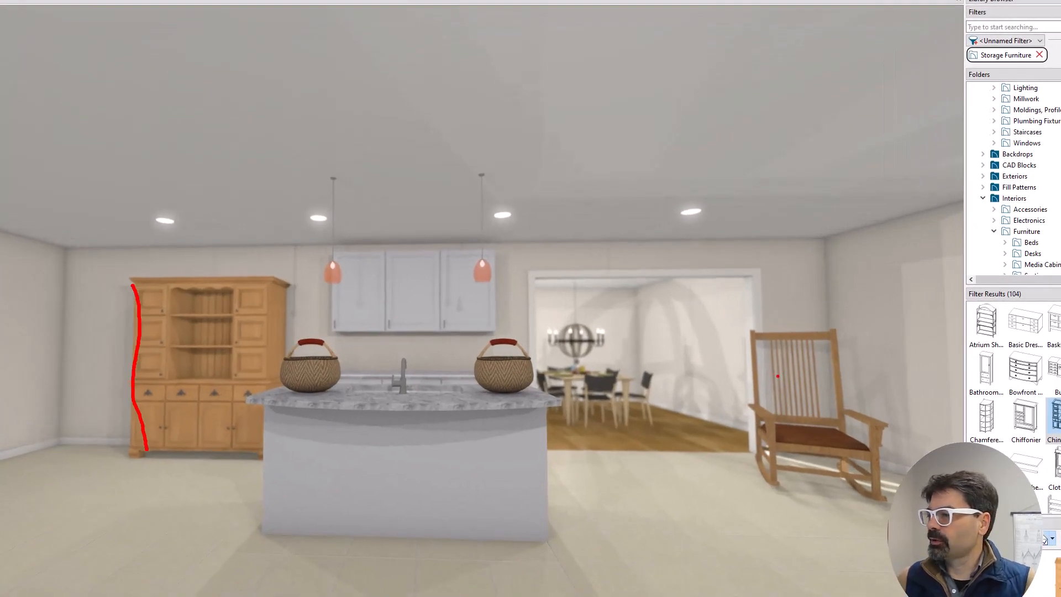
{"action": "mouse_move", "coordinate": [754, 330]}
{"action": "left_mouse_down"}
{"action": "mouse_move", "coordinate": [768, 458]}
{"action": "mouse_move", "coordinate": [856, 496]}
{"action": "mouse_move", "coordinate": [862, 374]}
{"action": "mouse_move", "coordinate": [800, 334]}
{"action": "left_mouse_up"}
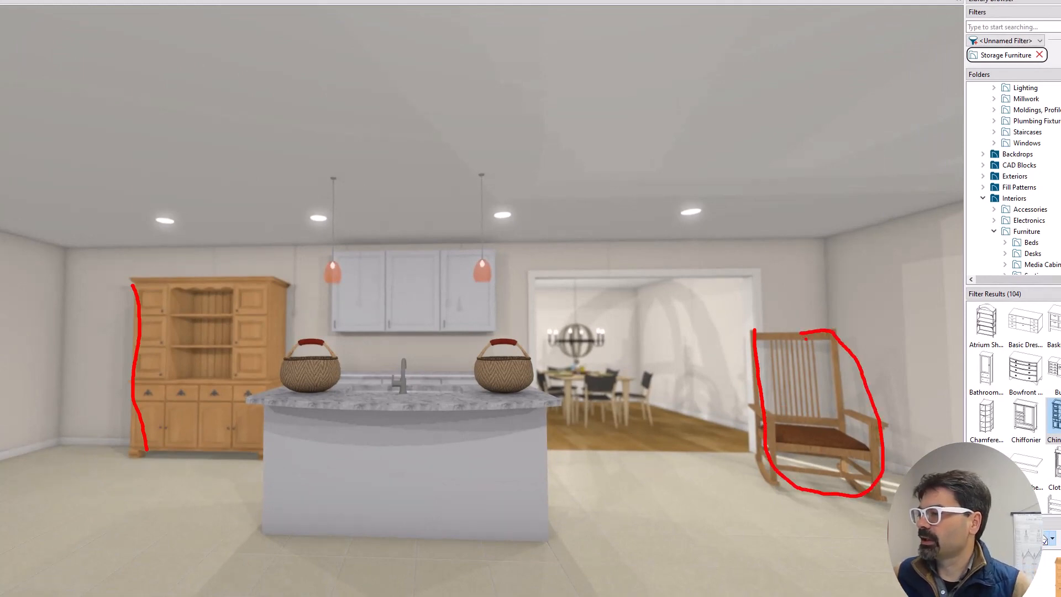
{"action": "mouse_move", "coordinate": [669, 382]}
{"action": "left_mouse_down"}
{"action": "mouse_move", "coordinate": [566, 335]}
{"action": "mouse_move", "coordinate": [647, 387]}
{"action": "mouse_move", "coordinate": [630, 409]}
{"action": "mouse_move", "coordinate": [607, 379]}
{"action": "left_mouse_up"}
{"action": "key", "text": "Escape"}
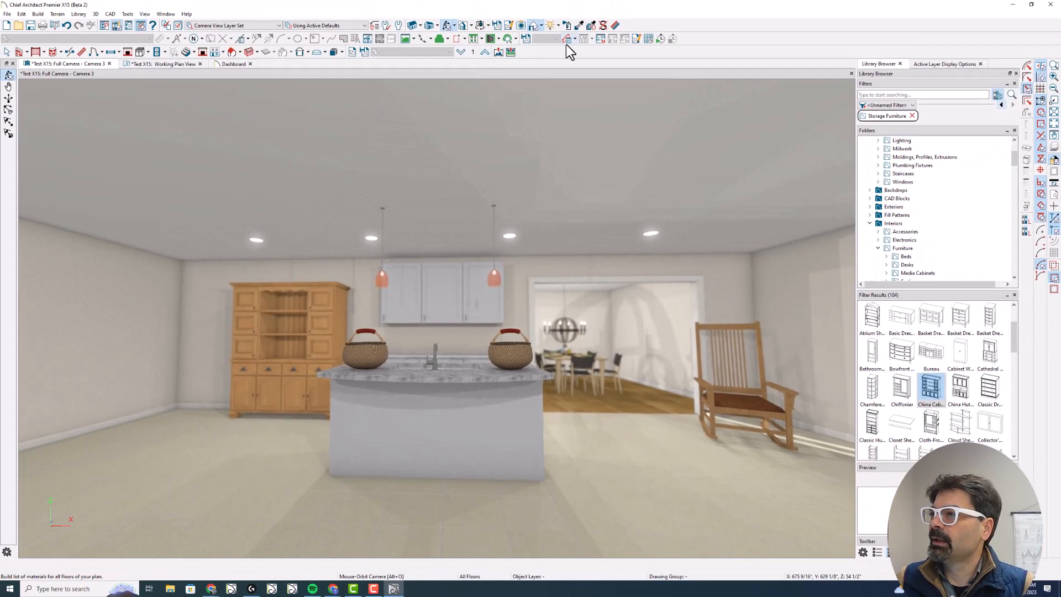
- Set the F-Stop of Camera 3 to 4 and examine the sharpness of the rocking chair and dining area
{"action": "left_click", "coordinate": [507, 24]}
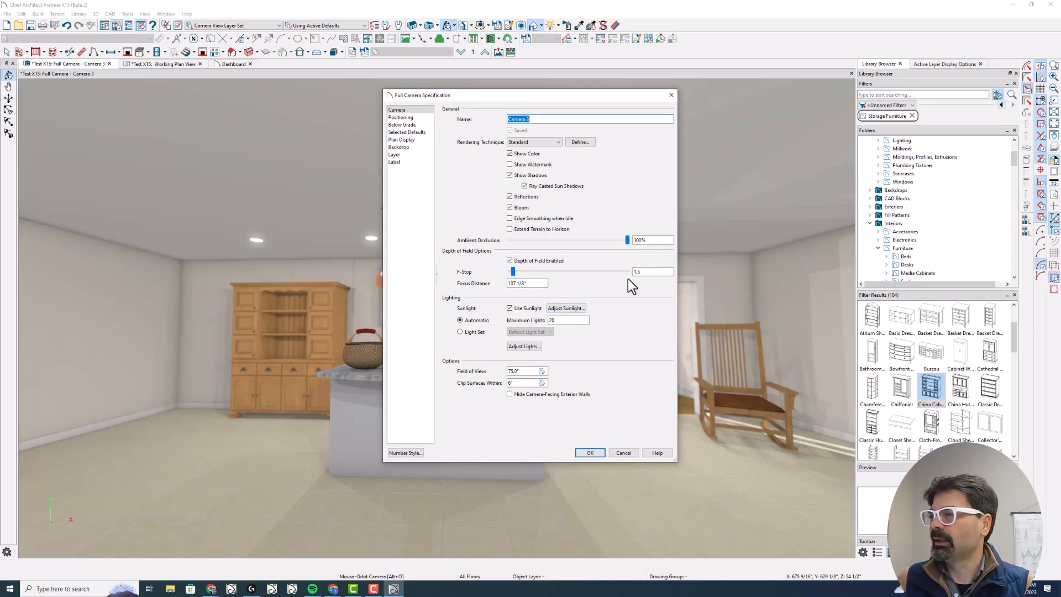
{"action": "double_click", "coordinate": [641, 272]}
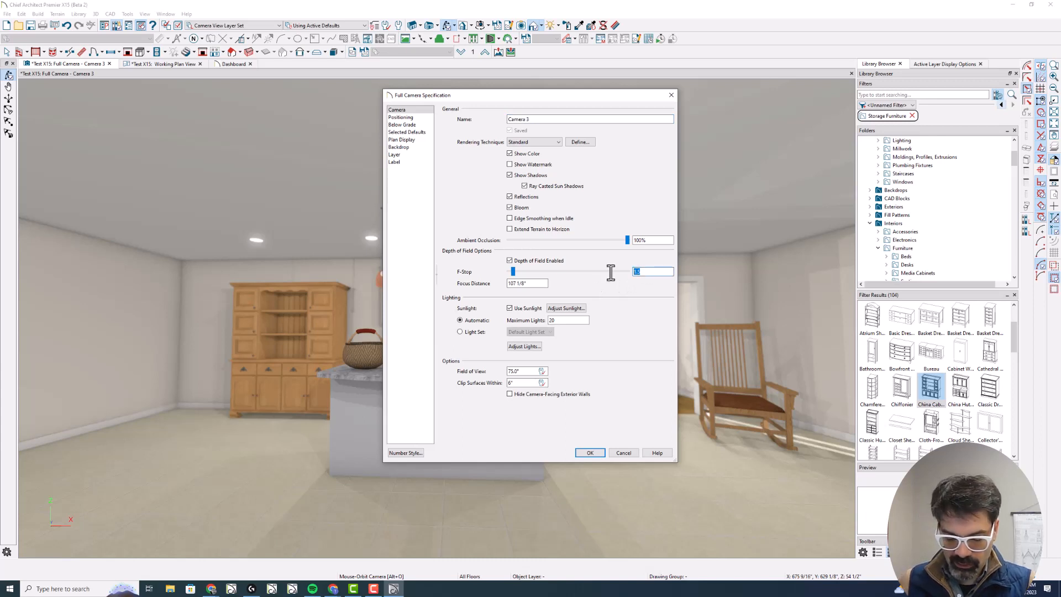
{"action": "type", "text": "4"}
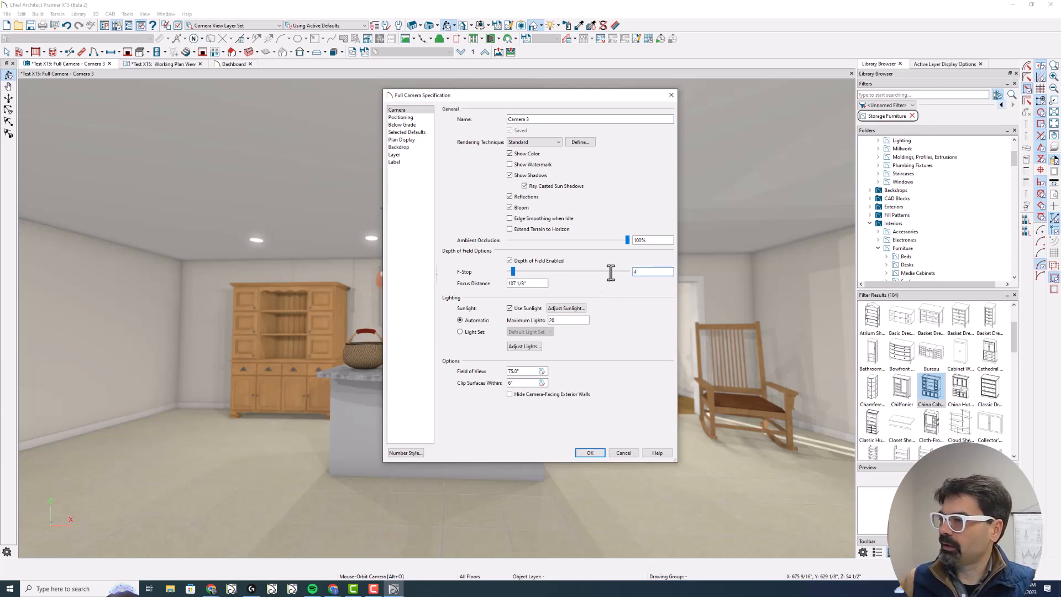
{"action": "left_click", "coordinate": [590, 452]}
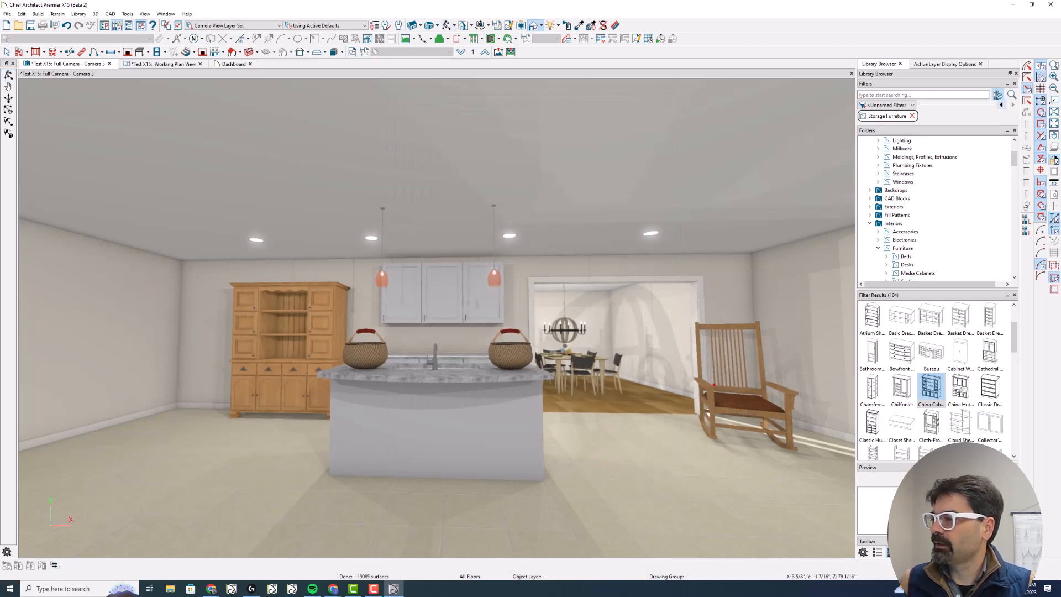
{"action": "mouse_move", "coordinate": [782, 421]}
{"action": "left_mouse_down"}
{"action": "mouse_move", "coordinate": [765, 328]}
{"action": "mouse_move", "coordinate": [717, 387]}
{"action": "mouse_move", "coordinate": [769, 436]}
{"action": "mouse_move", "coordinate": [768, 343]}
{"action": "mouse_move", "coordinate": [705, 334]}
{"action": "left_mouse_up"}
{"action": "mouse_move", "coordinate": [563, 331]}
{"action": "left_mouse_down"}
{"action": "mouse_move", "coordinate": [612, 384]}
{"action": "mouse_move", "coordinate": [559, 359]}
{"action": "left_mouse_up"}
{"action": "key", "text": "Escape"}
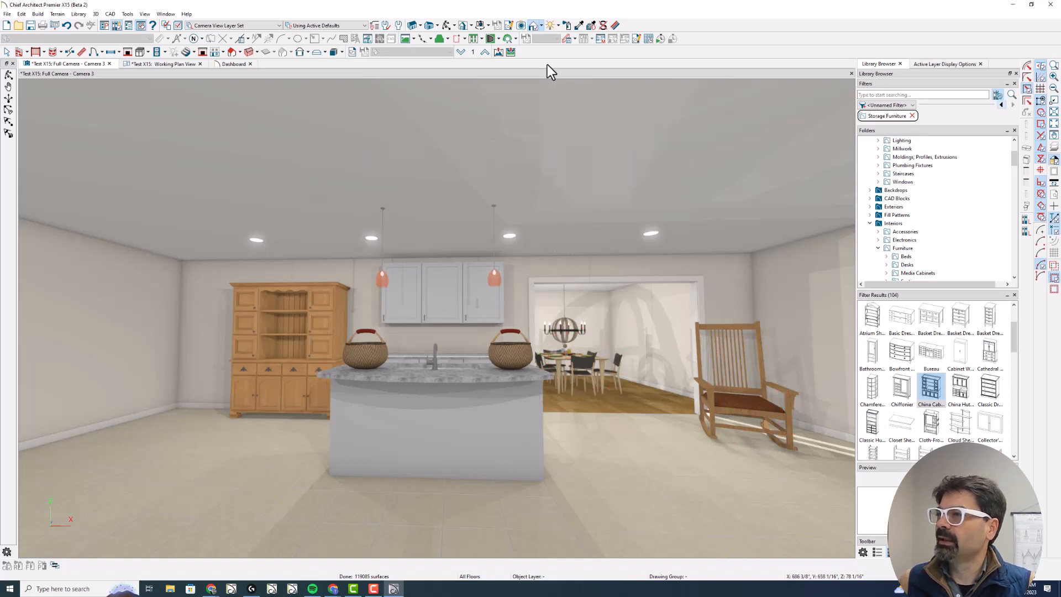
- Set the F-Stop of Camera 3 to 16 and examine the sharpness of the dining area, rocking chair and island surroundings
{"action": "left_click", "coordinate": [509, 25]}
{"action": "double_click", "coordinate": [657, 273]}
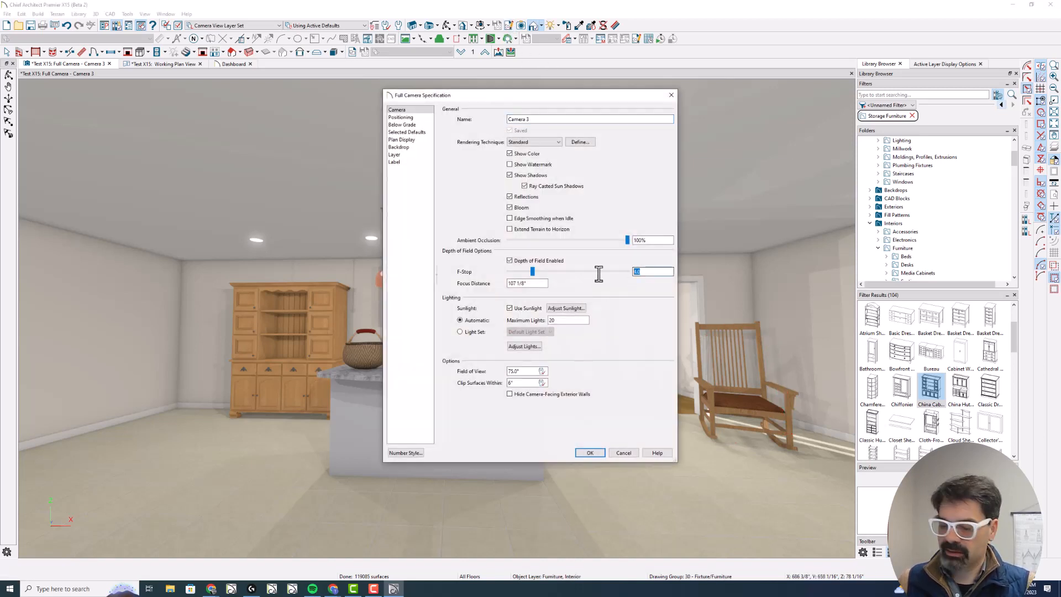
{"action": "type", "text": "16"}
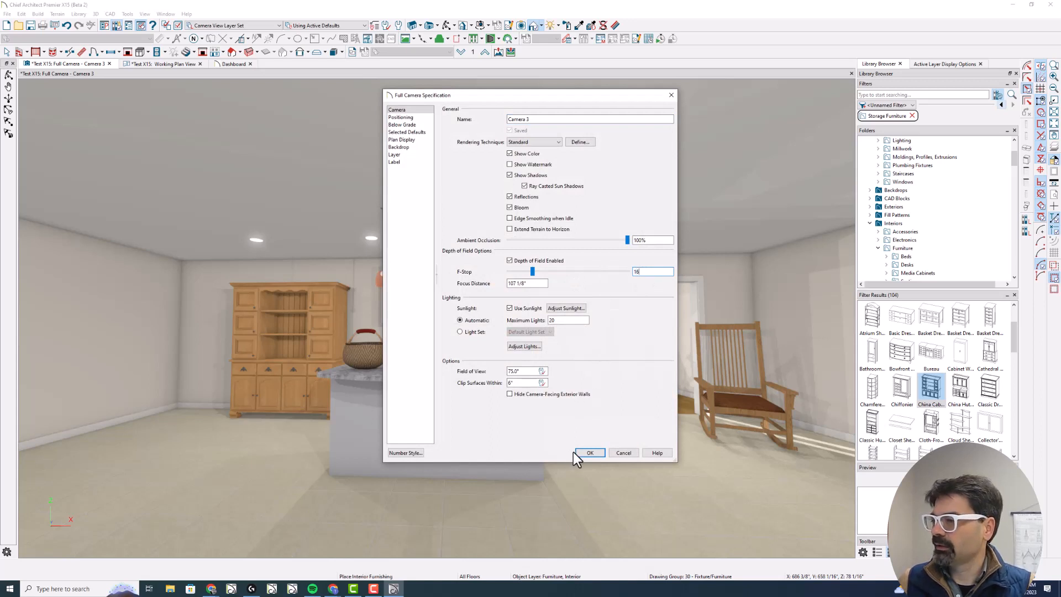
{"action": "left_click", "coordinate": [588, 451]}
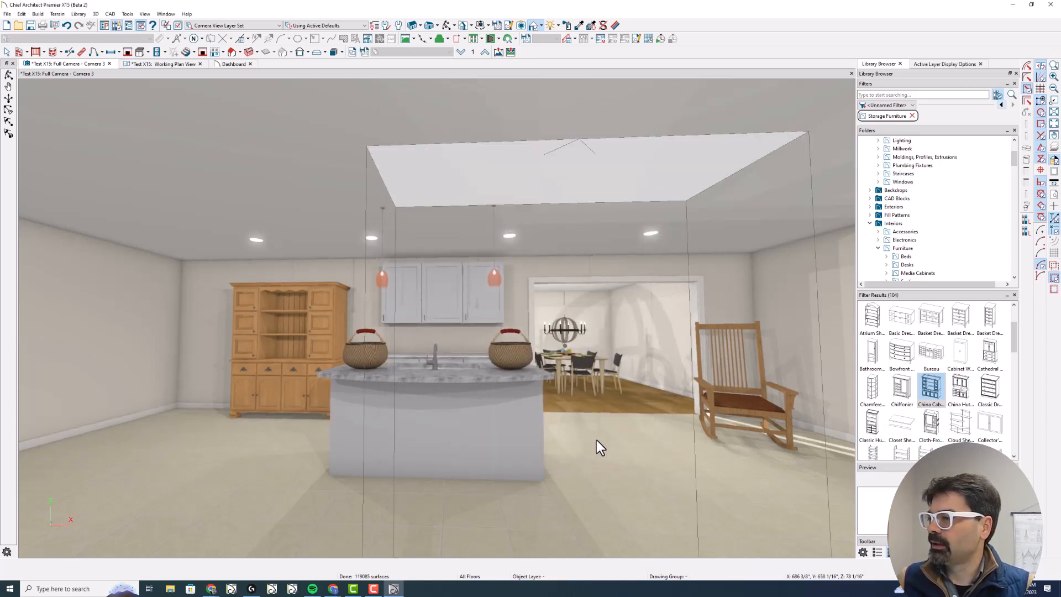
{"action": "mouse_move", "coordinate": [599, 347]}
{"action": "left_mouse_down"}
{"action": "mouse_move", "coordinate": [570, 313]}
{"action": "mouse_move", "coordinate": [568, 400]}
{"action": "mouse_move", "coordinate": [581, 338]}
{"action": "left_mouse_up"}
{"action": "mouse_move", "coordinate": [705, 317]}
{"action": "left_mouse_down"}
{"action": "mouse_move", "coordinate": [733, 318]}
{"action": "mouse_move", "coordinate": [735, 357]}
{"action": "left_mouse_up"}
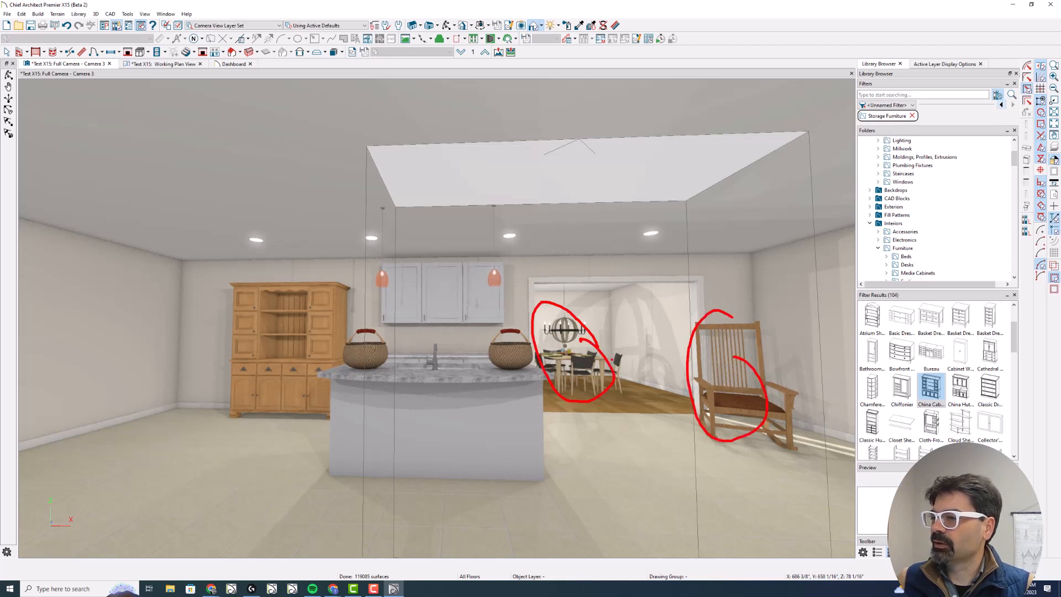
{"action": "mouse_move", "coordinate": [490, 293]}
{"action": "left_mouse_down"}
{"action": "mouse_move", "coordinate": [326, 275]}
{"action": "mouse_move", "coordinate": [462, 453]}
{"action": "mouse_move", "coordinate": [488, 393]}
{"action": "left_mouse_up"}
{"action": "key", "text": "Escape"}
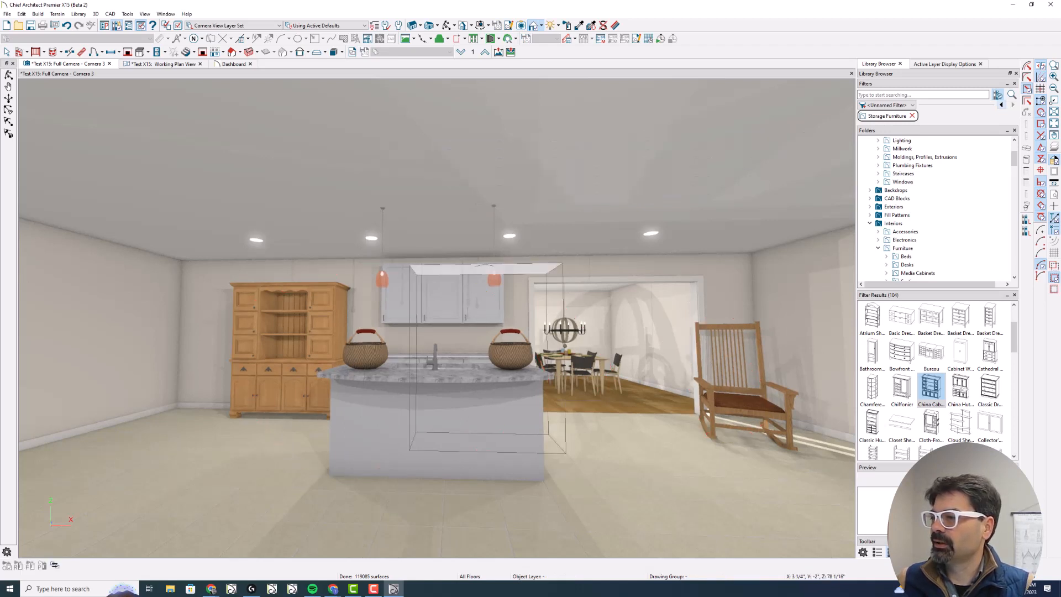
- Orbit Camera 3 to view the island from the china cabinet side, looking toward the glass patio doors
{"action": "left_click", "coordinate": [8, 76]}
{"action": "left_click_drag", "start_coordinate": [284, 303], "coordinate": [367, 303]}
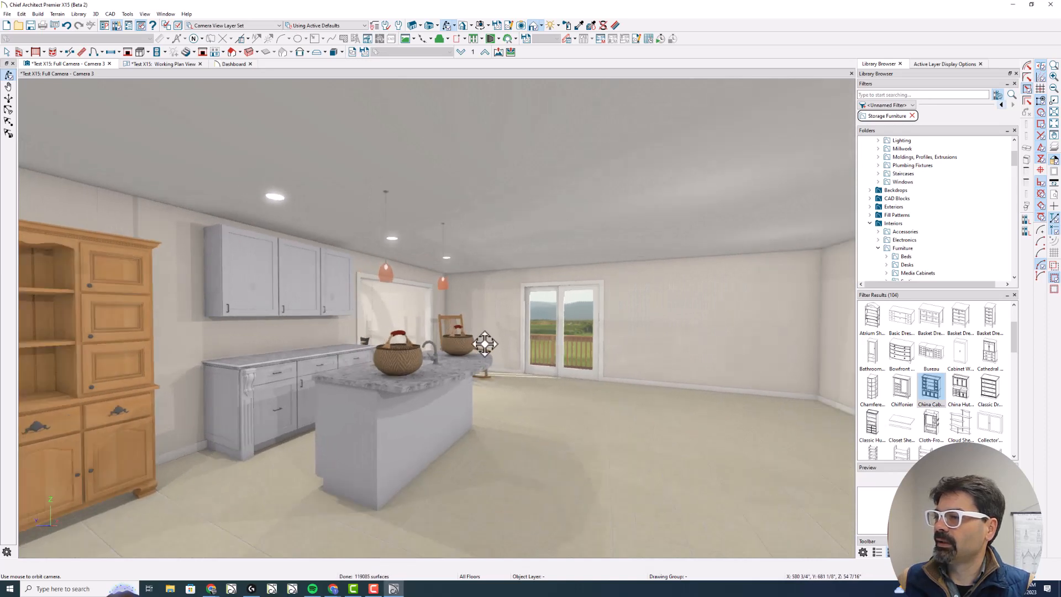
{"action": "left_click_drag", "start_coordinate": [485, 345], "coordinate": [482, 344]}
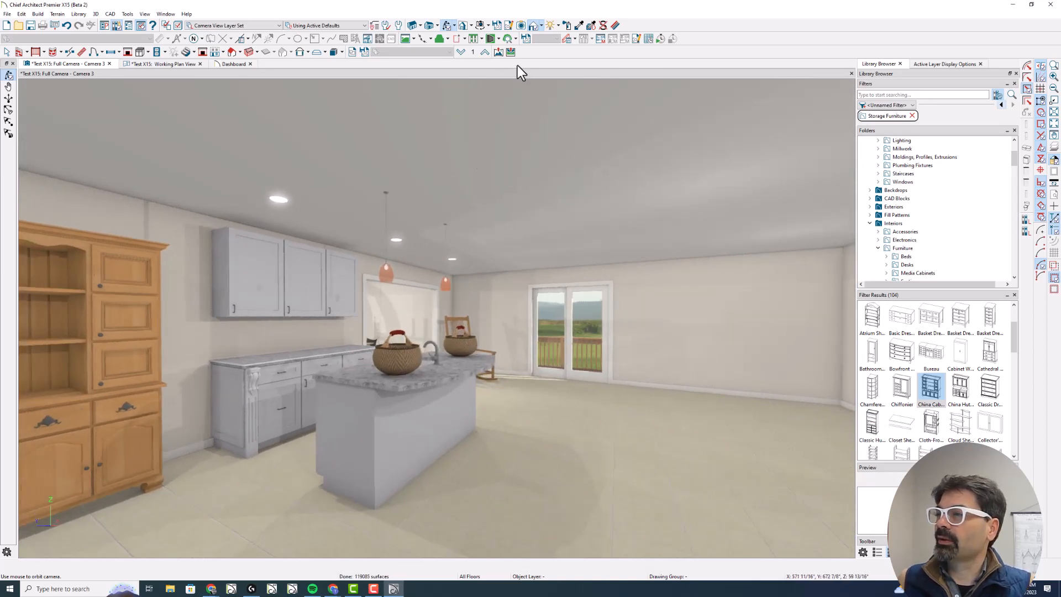
- Set the F-Stop of Camera 3 to 10 and examine the sharpness of the patio doors and the area behind the island
{"action": "left_click", "coordinate": [509, 25]}
{"action": "double_click", "coordinate": [644, 271]}
{"action": "type", "text": "1"}
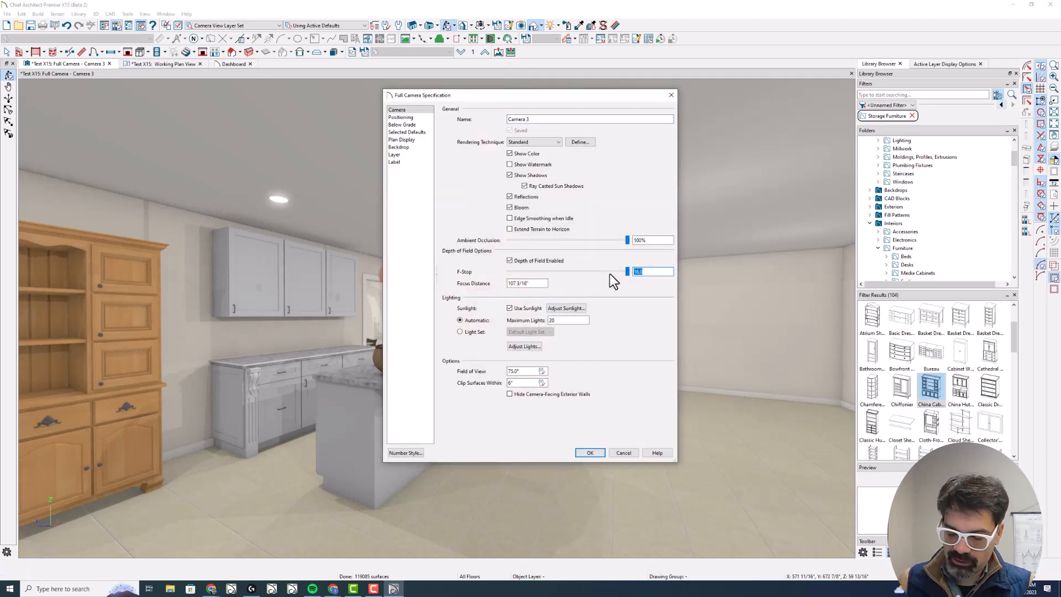
{"action": "key", "text": "Return"}
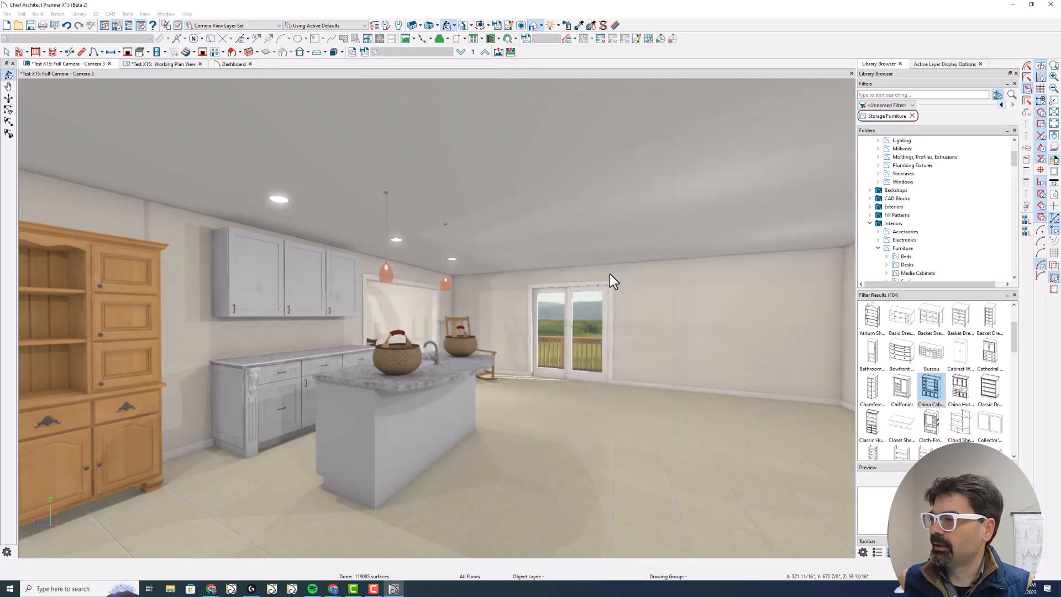
{"action": "key", "text": "ctrl+2"}
{"action": "mouse_move", "coordinate": [593, 312]}
{"action": "left_mouse_down"}
{"action": "mouse_move", "coordinate": [578, 331]}
{"action": "mouse_move", "coordinate": [590, 324]}
{"action": "mouse_move", "coordinate": [575, 310]}
{"action": "left_mouse_up"}
{"action": "mouse_move", "coordinate": [486, 316]}
{"action": "left_mouse_down"}
{"action": "mouse_move", "coordinate": [431, 295]}
{"action": "mouse_move", "coordinate": [161, 386]}
{"action": "mouse_move", "coordinate": [505, 406]}
{"action": "mouse_move", "coordinate": [429, 318]}
{"action": "left_mouse_up"}
{"action": "key", "text": "Escape"}
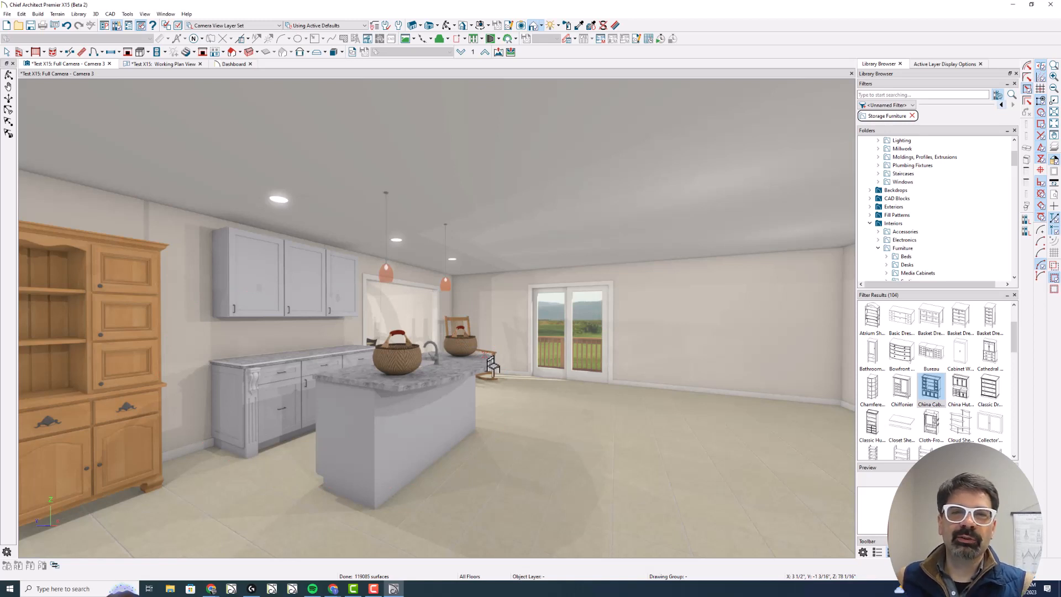
- Review the F-Stop and Focus Distance in the specification of Camera 3
{"action": "left_click", "coordinate": [510, 25]}
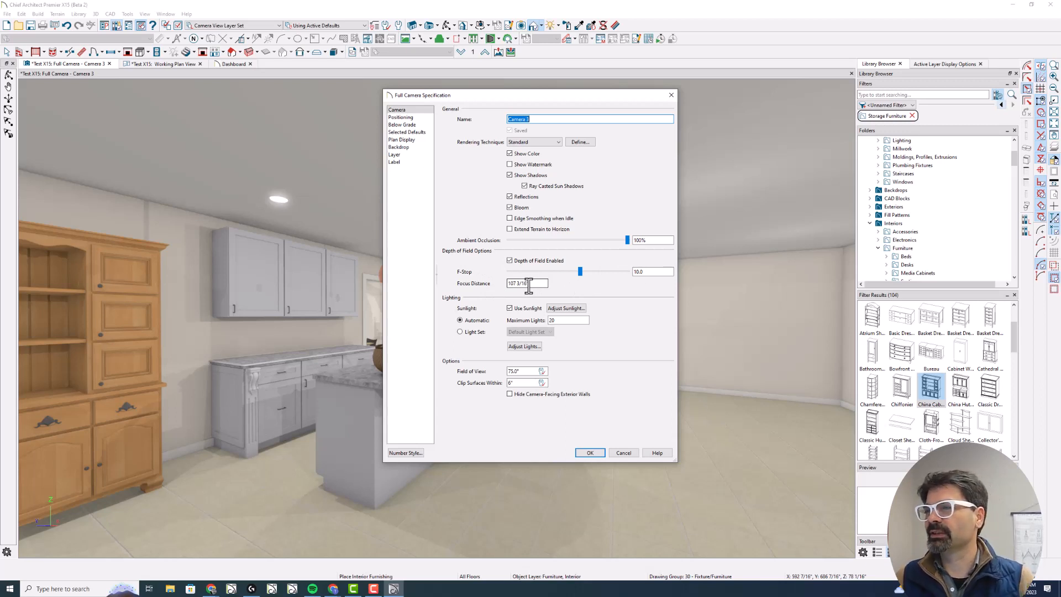
{"action": "key", "text": "Return"}
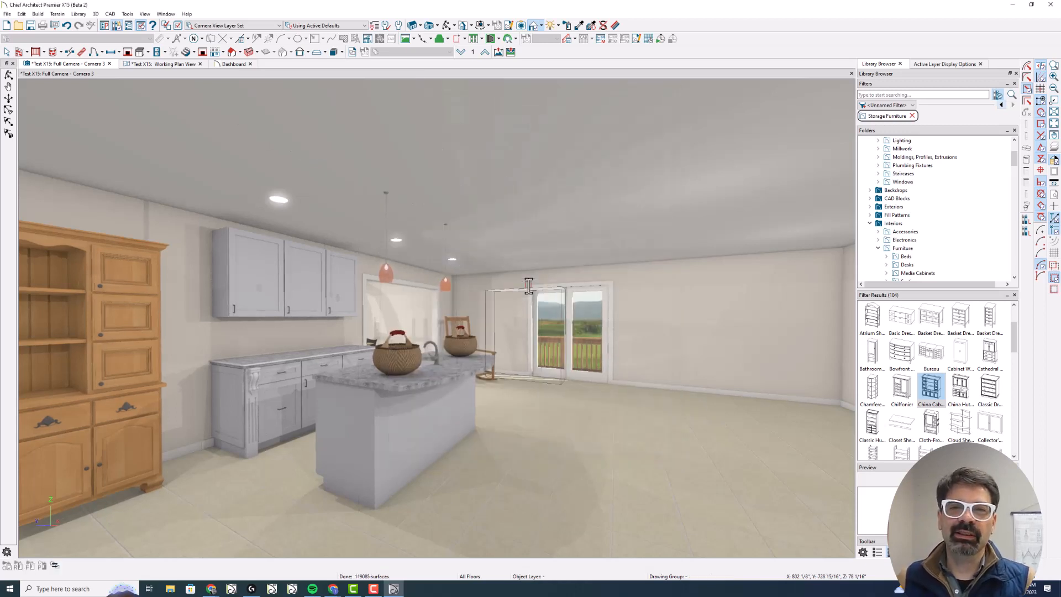